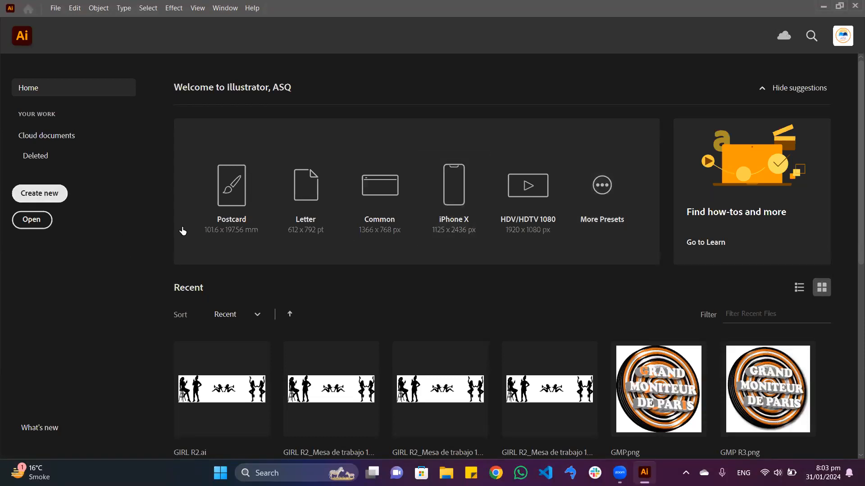
Create a new 500 x 500 px document and close the floating Gradient panel
key(ctrl+n)
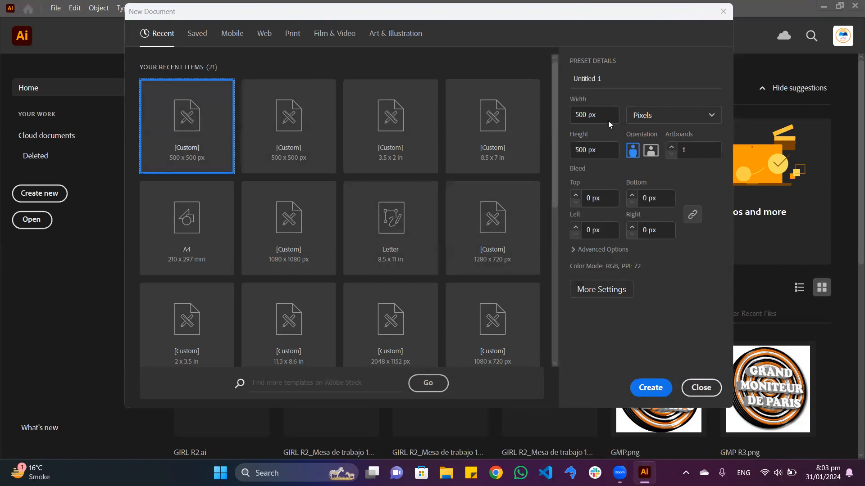
click(651, 388)
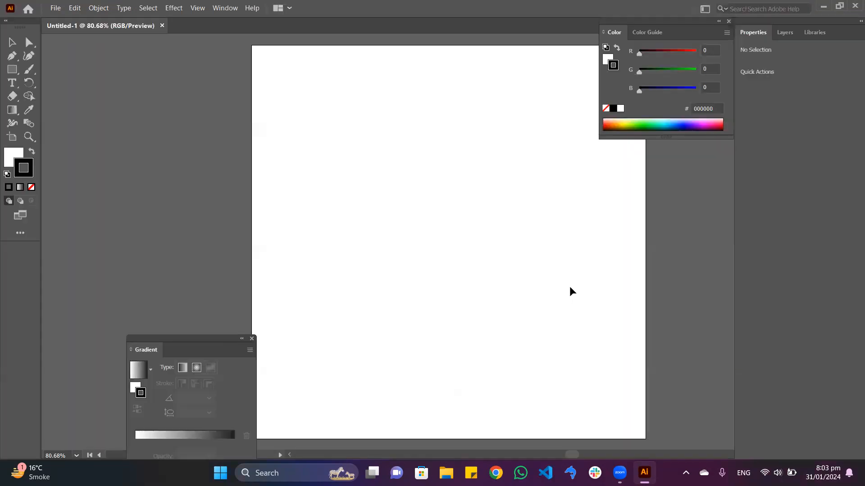
scroll(527, 272, right, 2)
scroll(518, 279, up, 2)
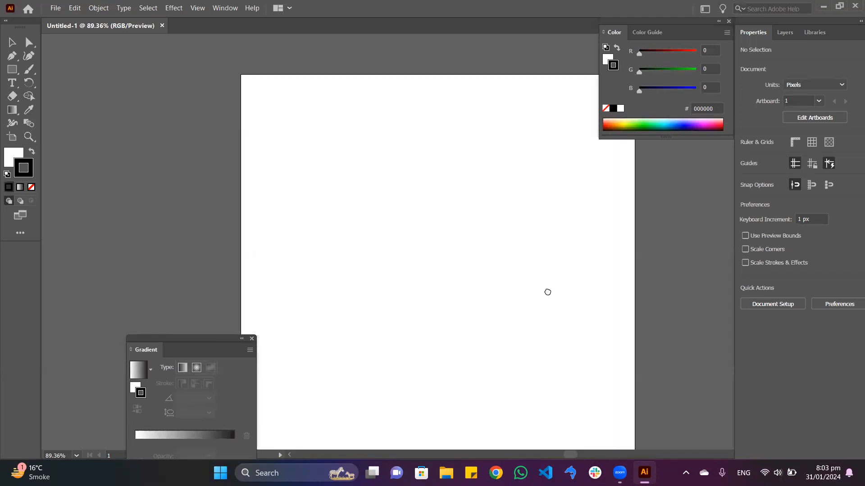
click(252, 338)
scroll(377, 288, down, 1)
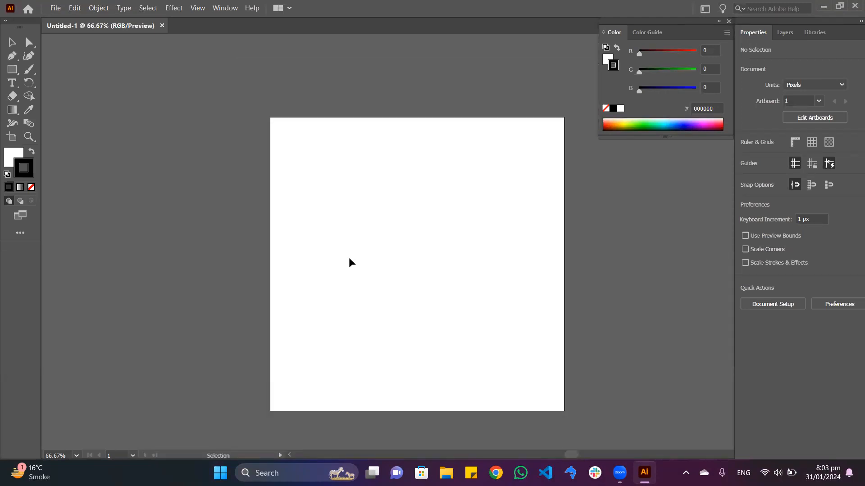
scroll(341, 257, up, 1)
scroll(341, 259, down, 3)
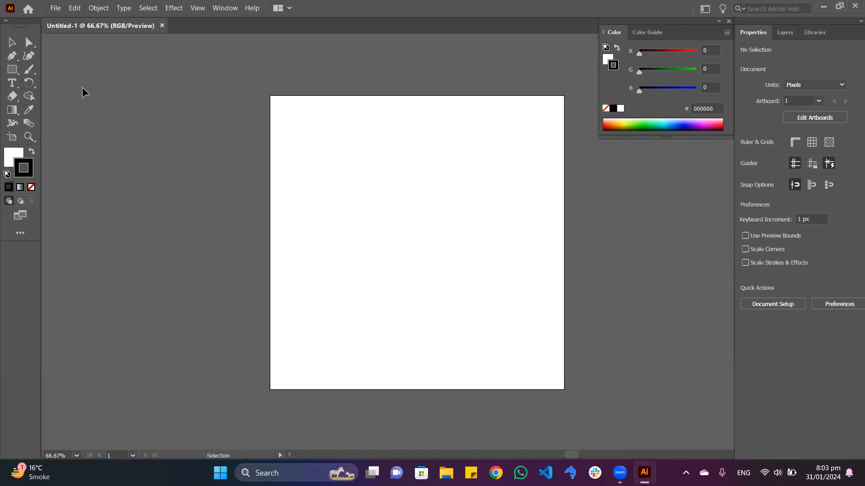
click(27, 9)
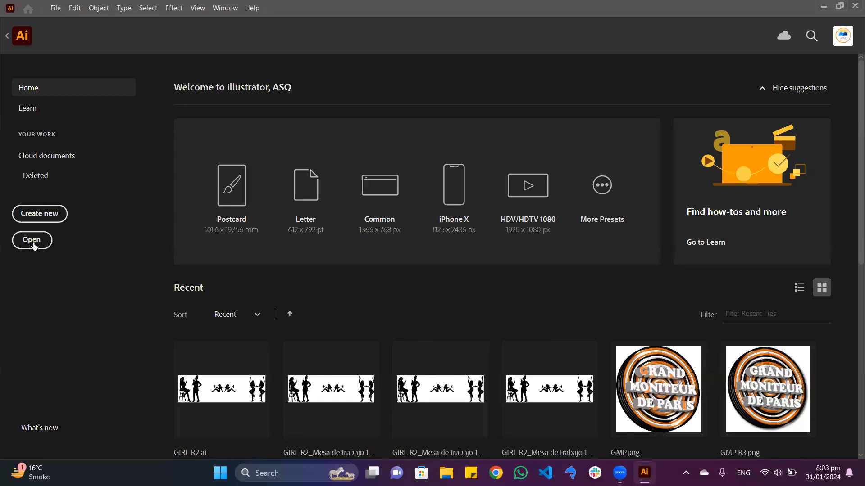
click(32, 243)
click(6, 37)
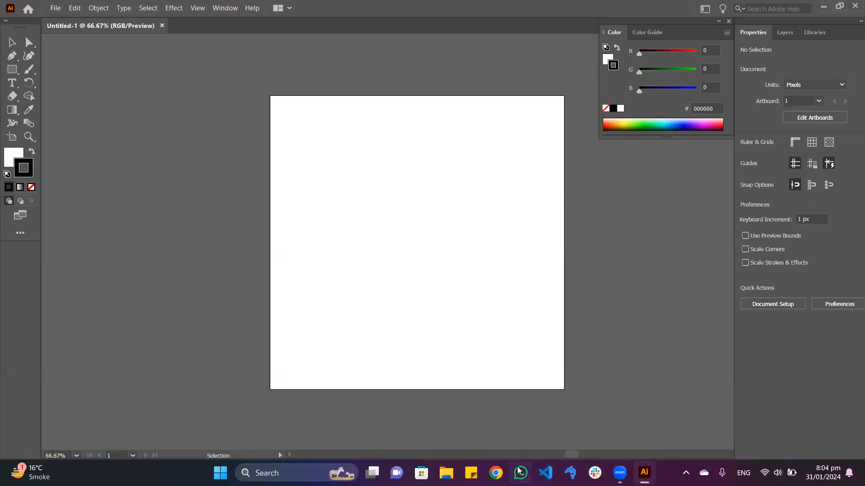
Switch to Chrome and open the momlovesbest.com article "20 Best Short Moral Stories for Kids" by searching for "SHOR"
click(496, 473)
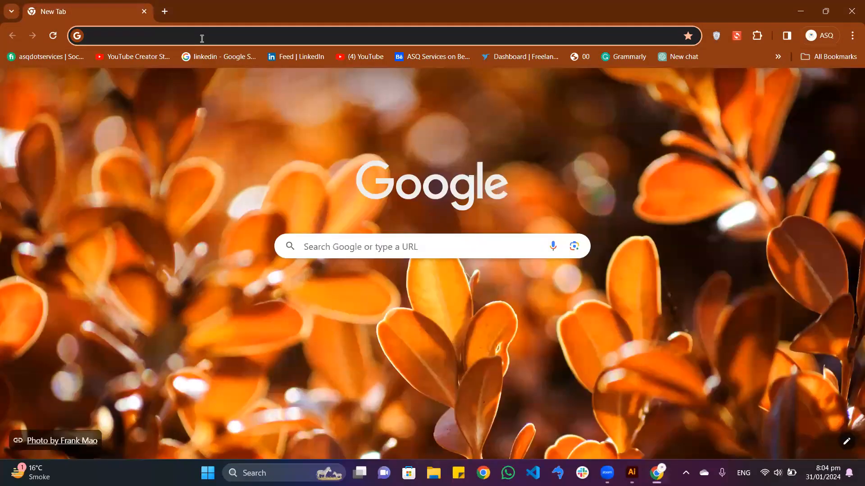
click(201, 36)
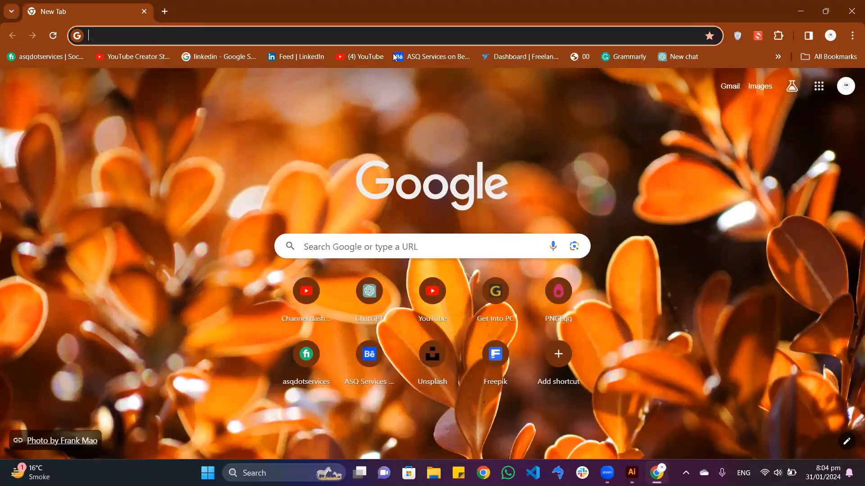
click(147, 42)
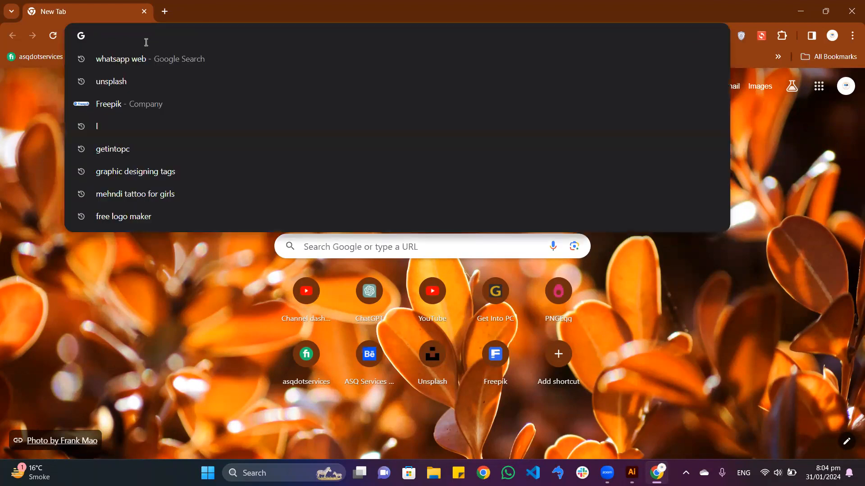
text(SHOR)
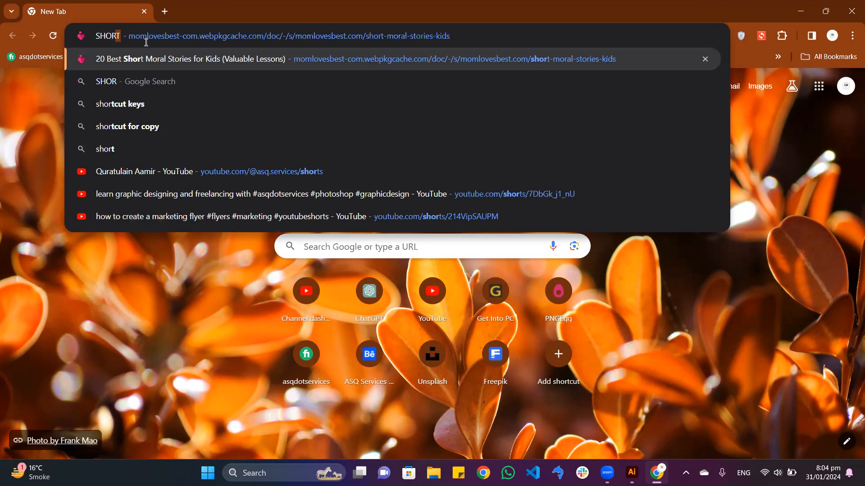
click(165, 62)
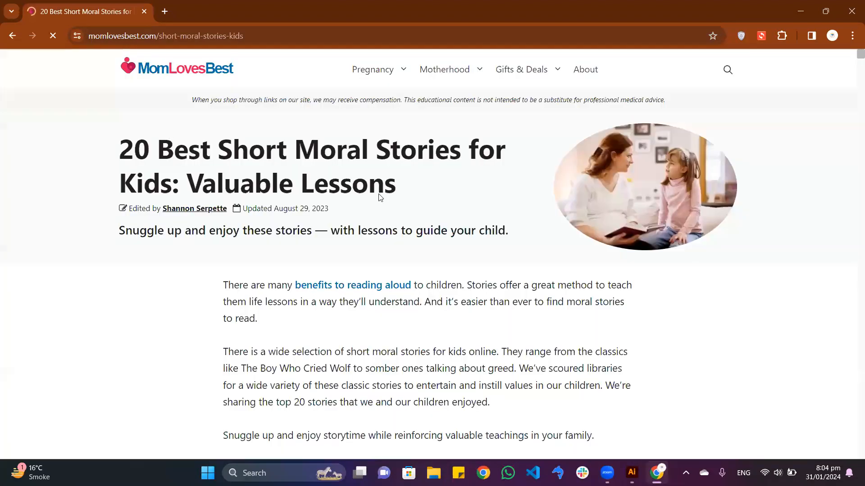
Look through the article's stories and locate the picture under "The Golden Touch"
scroll(459, 205, down, 10)
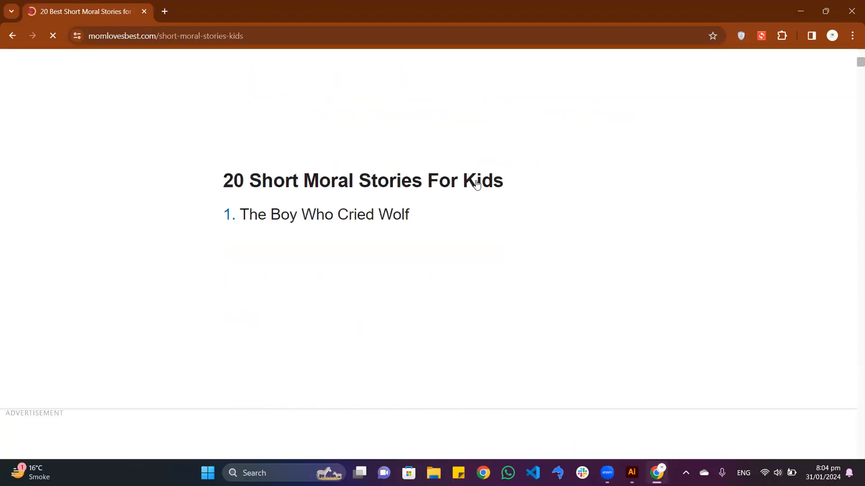
scroll(476, 184, down, 1)
scroll(471, 186, down, 2)
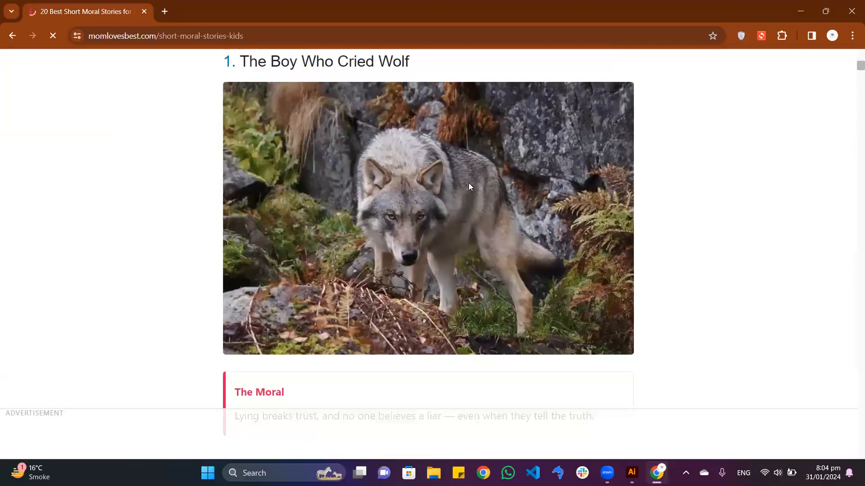
scroll(469, 187, down, 8)
scroll(470, 197, down, 12)
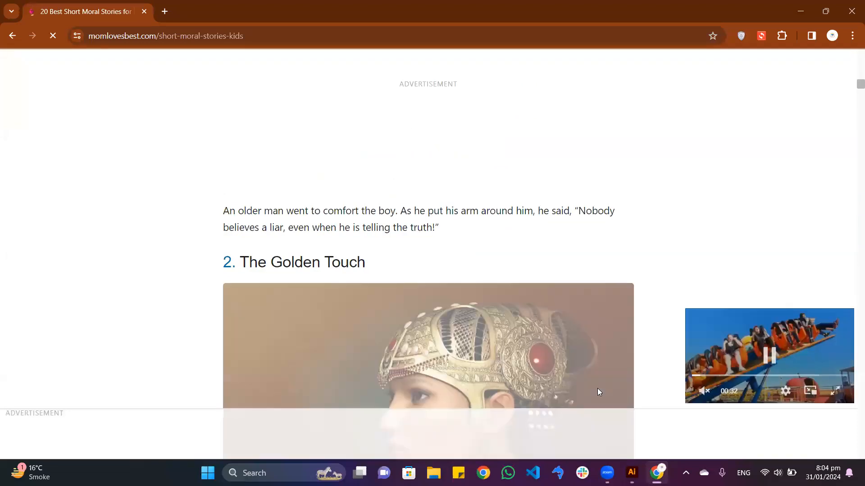
click(631, 473)
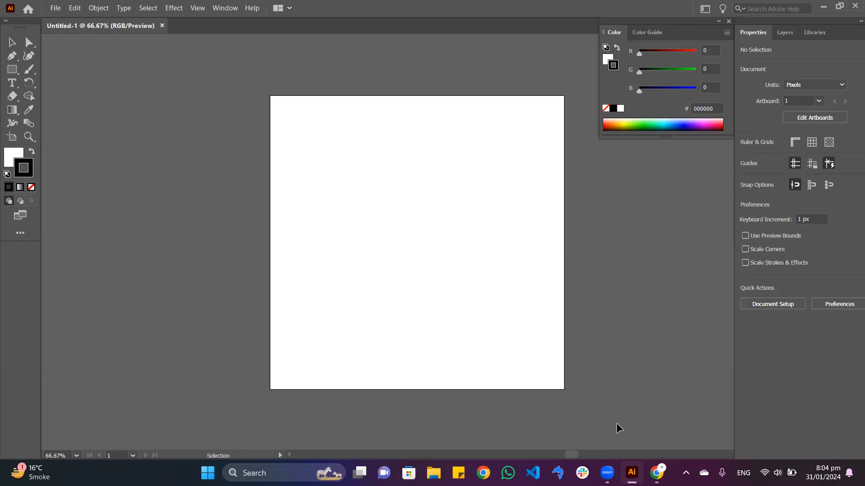
key(alt+Tab)
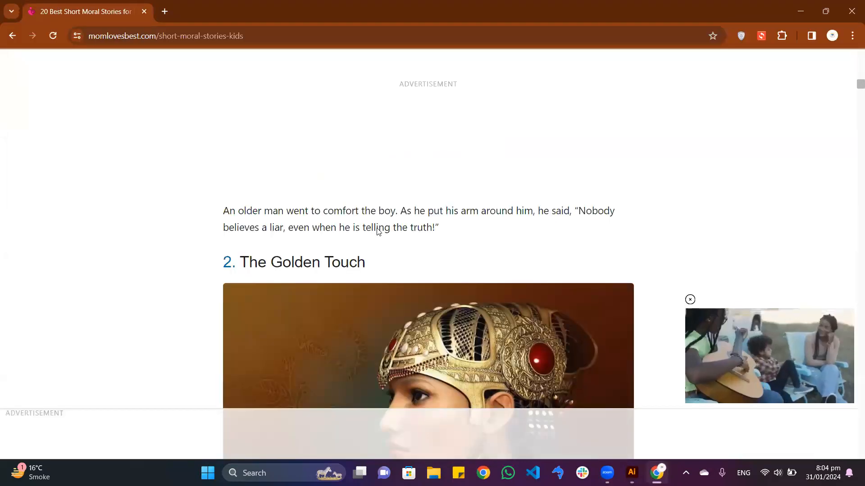
scroll(378, 227, down, 12)
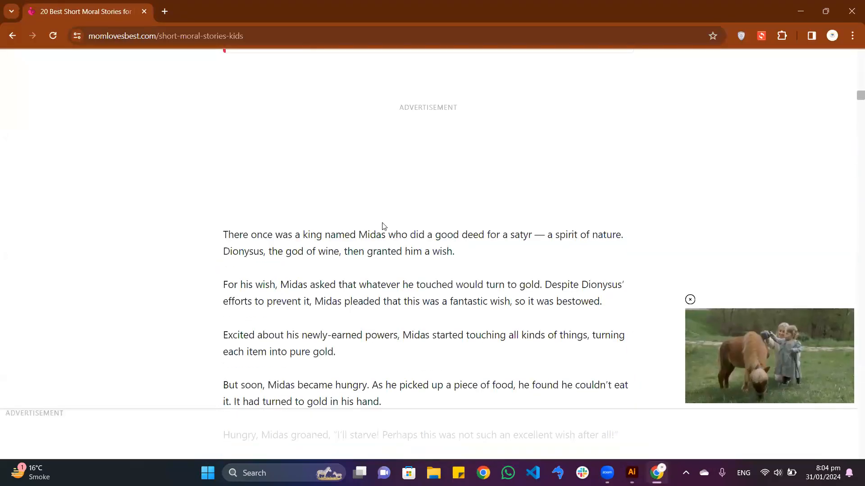
scroll(383, 226, down, 7)
scroll(381, 203, up, 20)
scroll(376, 194, down, 3)
scroll(365, 176, up, 1)
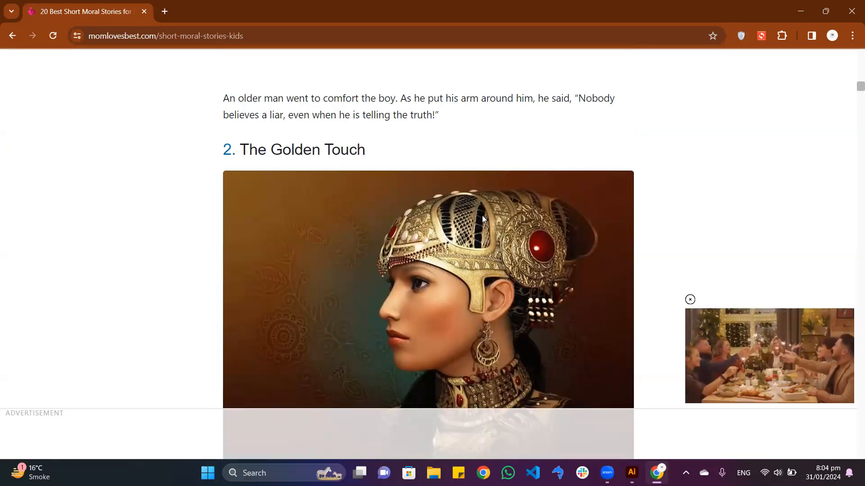
scroll(405, 206, down, 3)
Copy the Golden Touch picture from the article to the clipboard
right_click(384, 194)
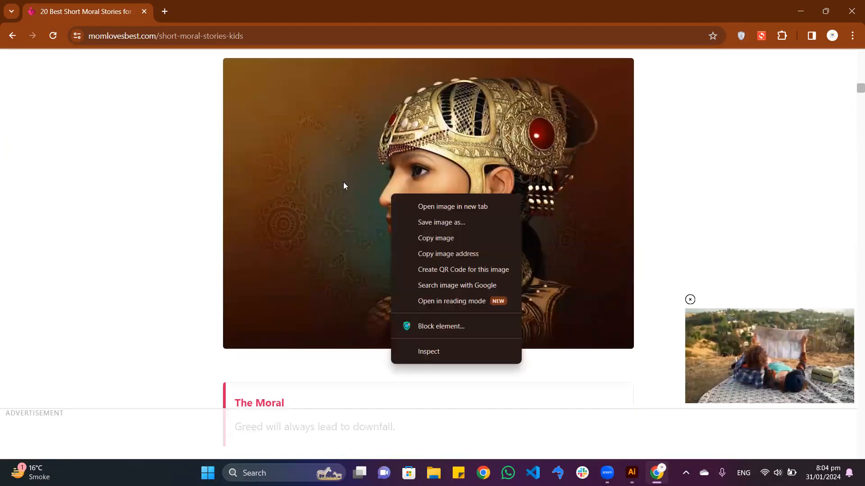
click(631, 473)
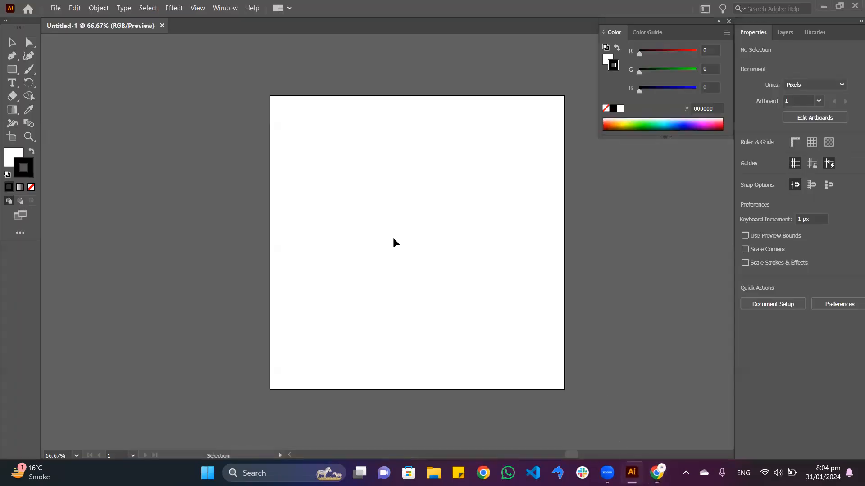
key(alt+Tab)
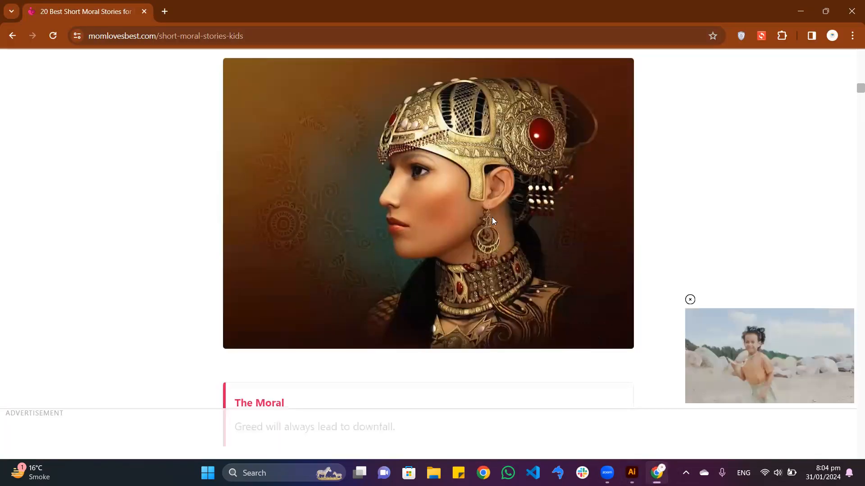
right_click(431, 139)
click(462, 185)
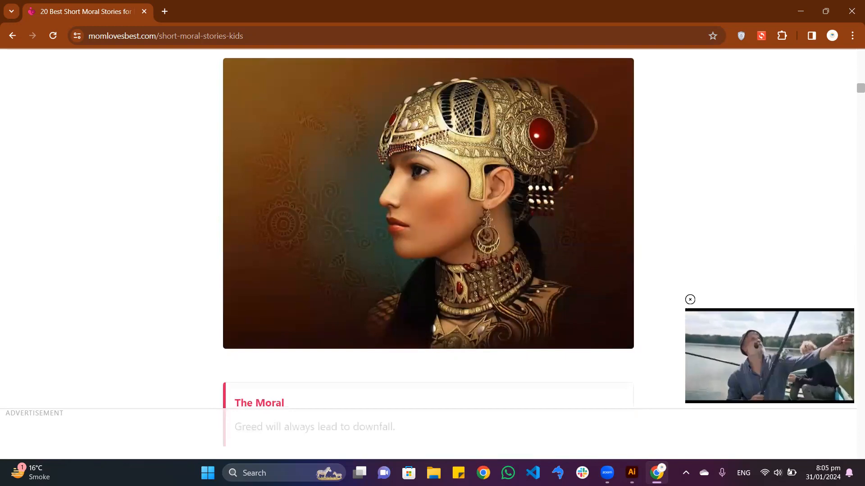
Save the Golden Touch picture to the Downloads folder as the WEBP file "The-Golden-Touch (3)"
right_click(417, 145)
click(467, 173)
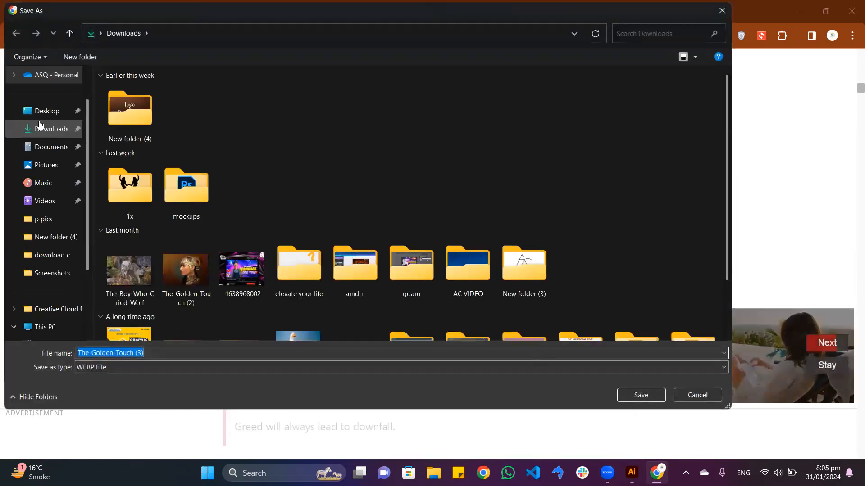
click(633, 397)
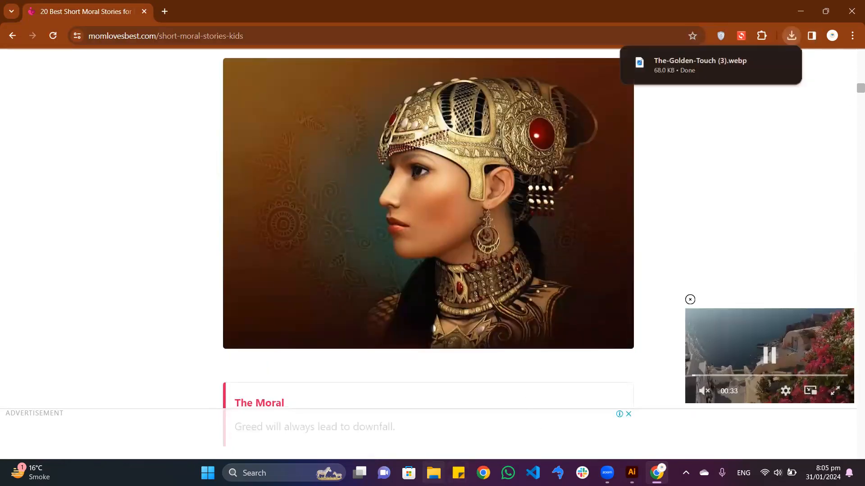
Try to open The-Golden-Touch (3) from the Downloads folder in File Explorer with Adobe Illustrator 2021
click(434, 472)
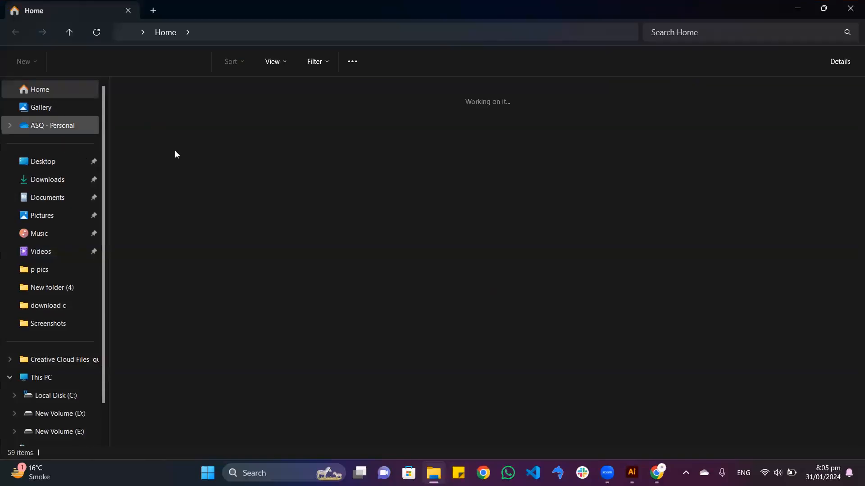
click(43, 180)
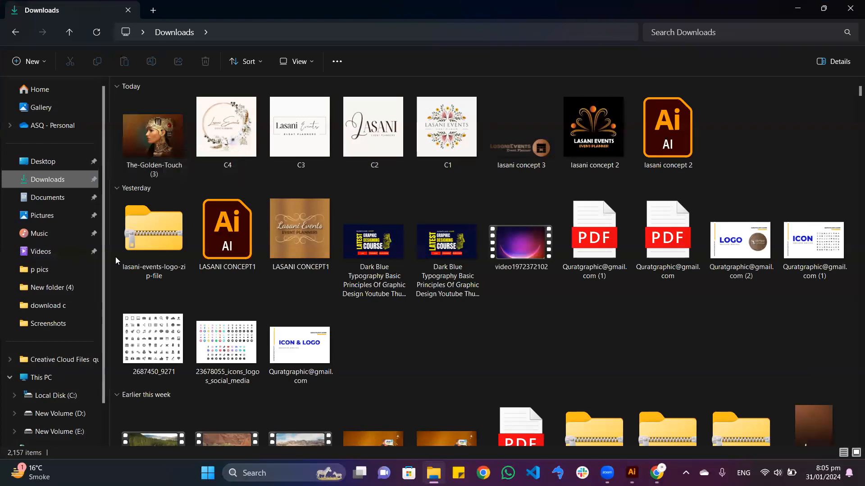
right_click(175, 139)
mouse_move(214, 198)
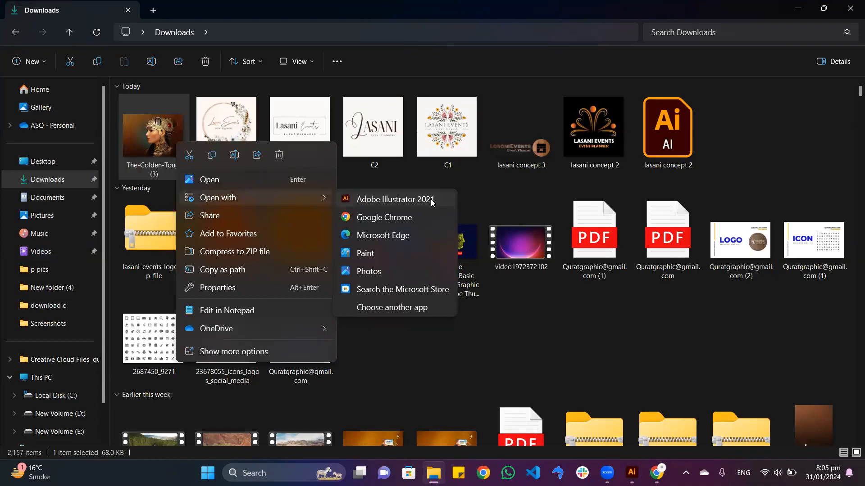
click(387, 198)
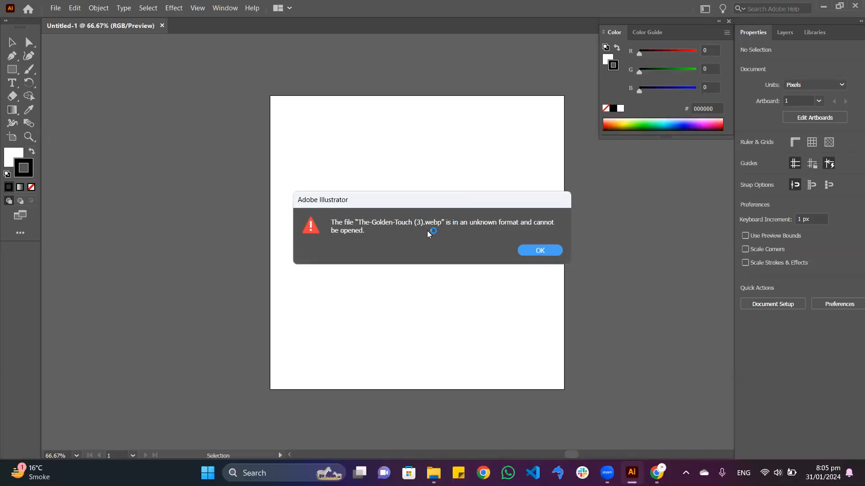
click(539, 250)
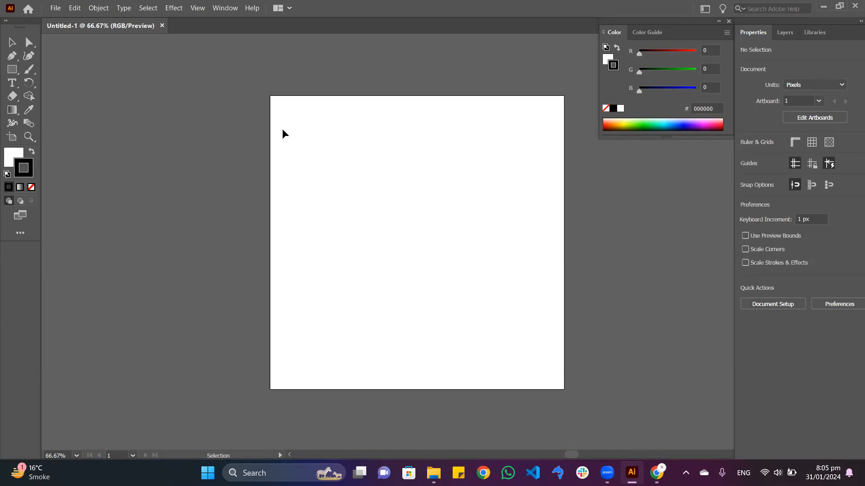
Try to open The-Golden-Touch (3).webp from Downloads through Illustrator's own Open command
click(56, 7)
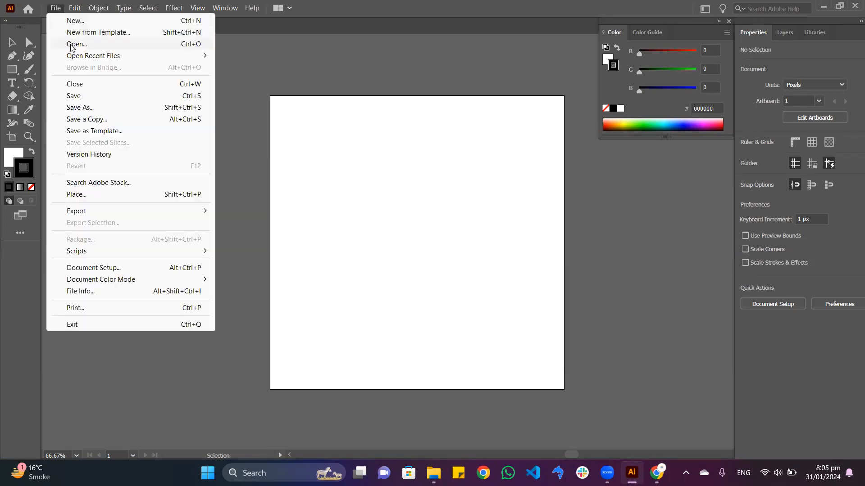
click(72, 44)
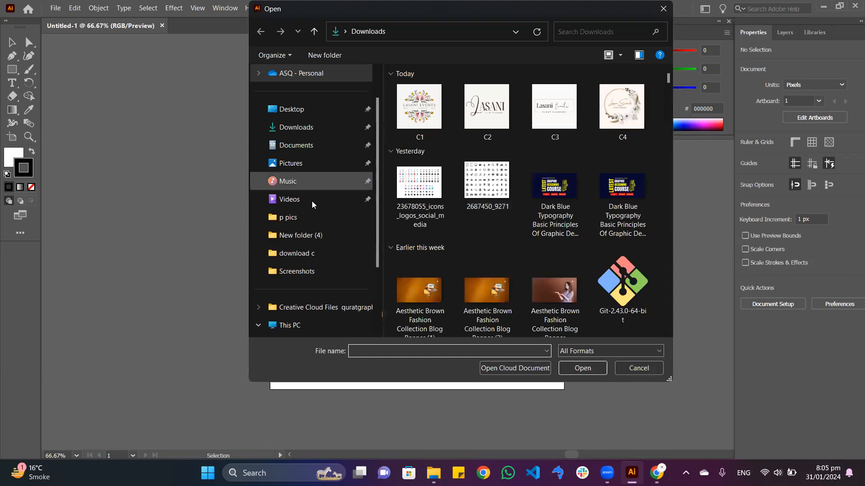
double_click(415, 126)
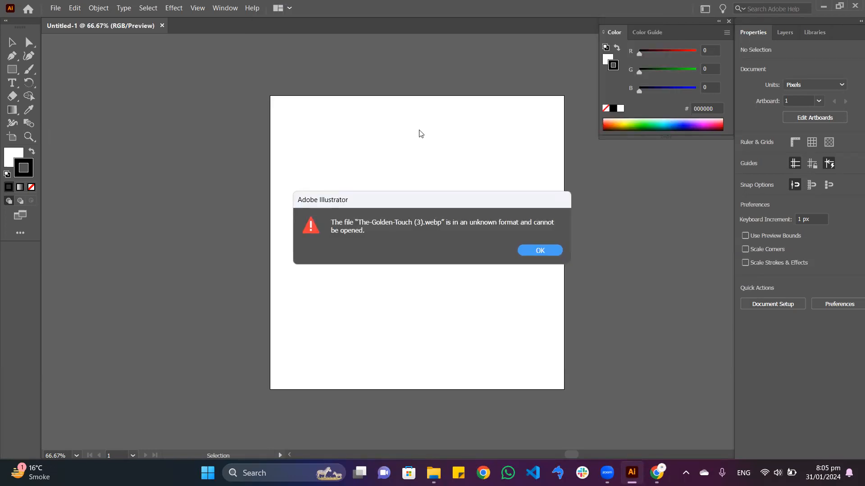
click(536, 248)
Copy the Golden Touch picture from the article in Chrome and paste it into the Untitled-1 document in Illustrator
key(alt+Tab)
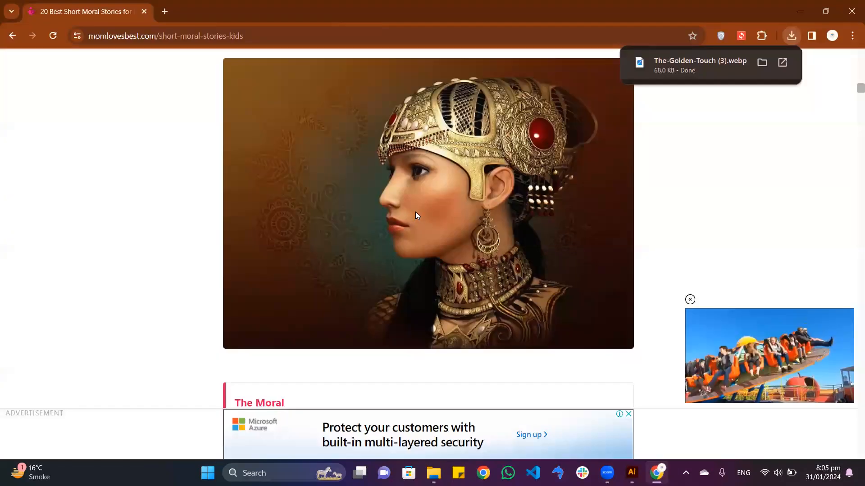
right_click(418, 140)
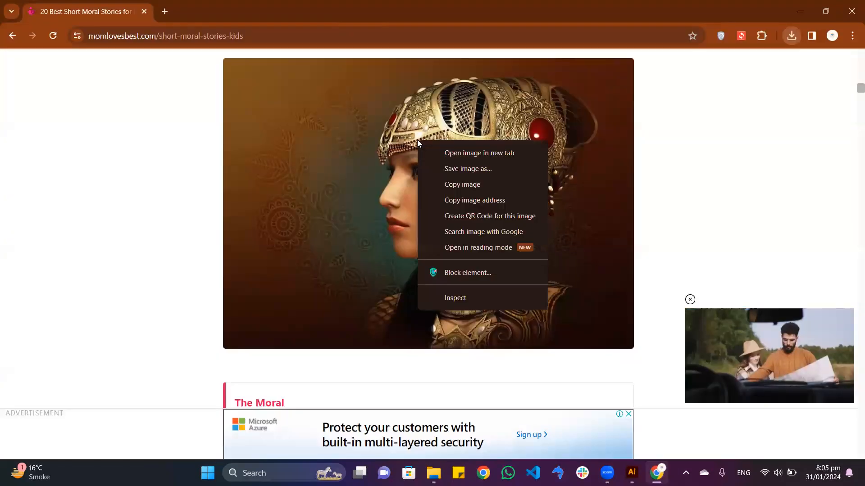
click(455, 184)
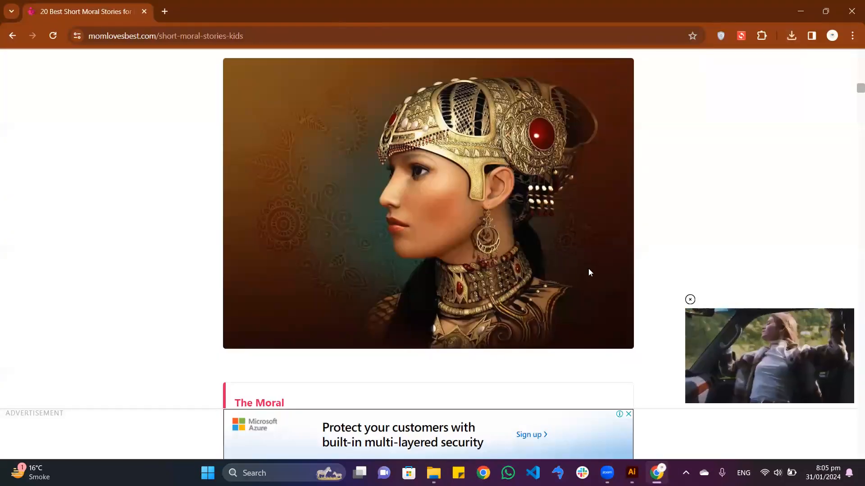
key(alt+Tab)
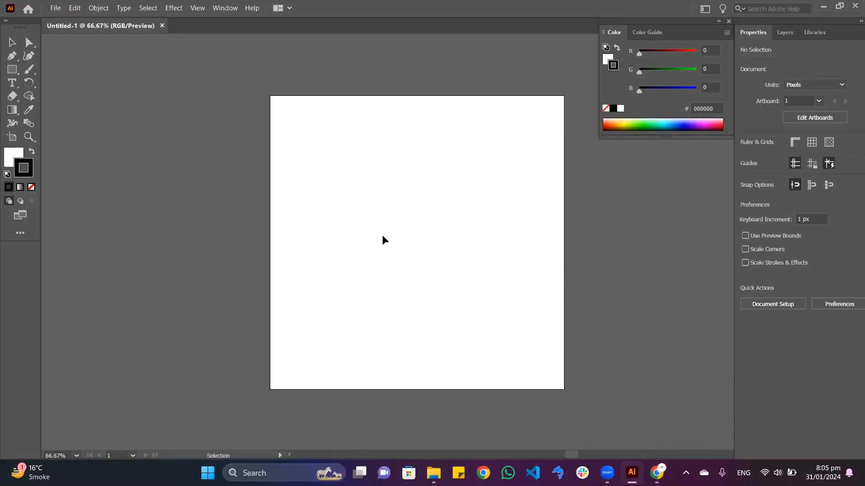
key(ctrl+v)
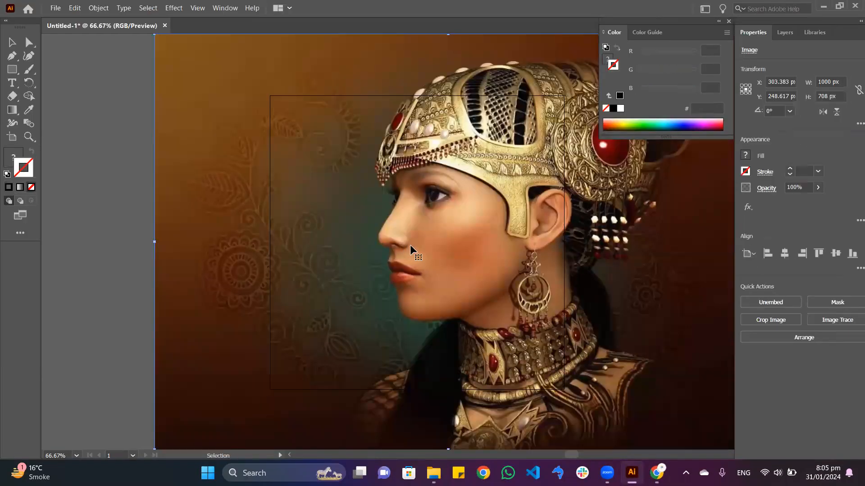
Scale the pasted picture proportionally to about 710 x 503 px and centre it over the artboard so it covers the full artboard height
scroll(411, 251, down, 2)
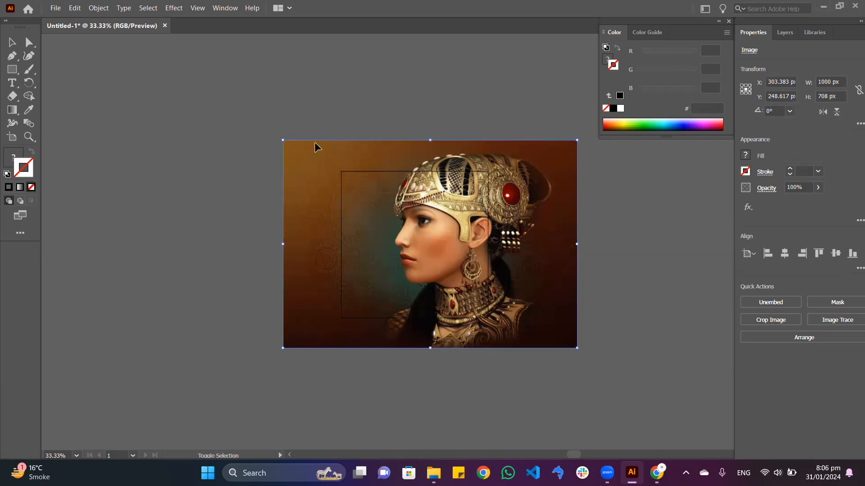
drag(284, 142, 353, 189)
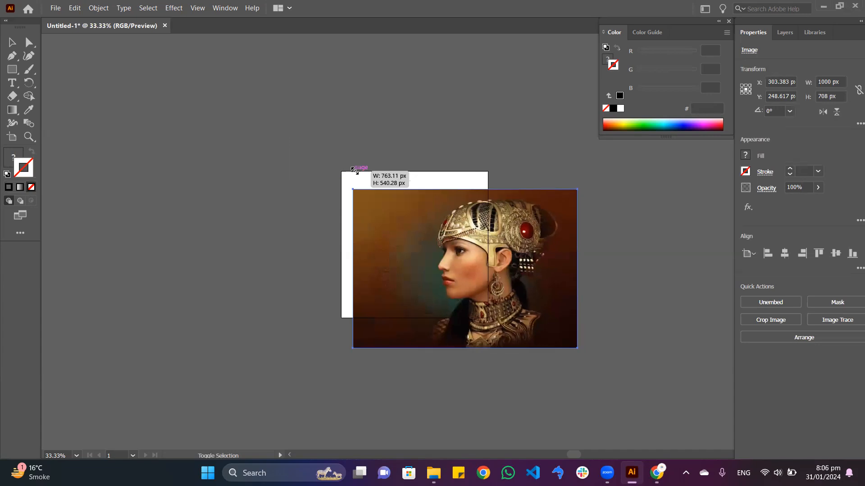
drag(521, 291, 481, 267)
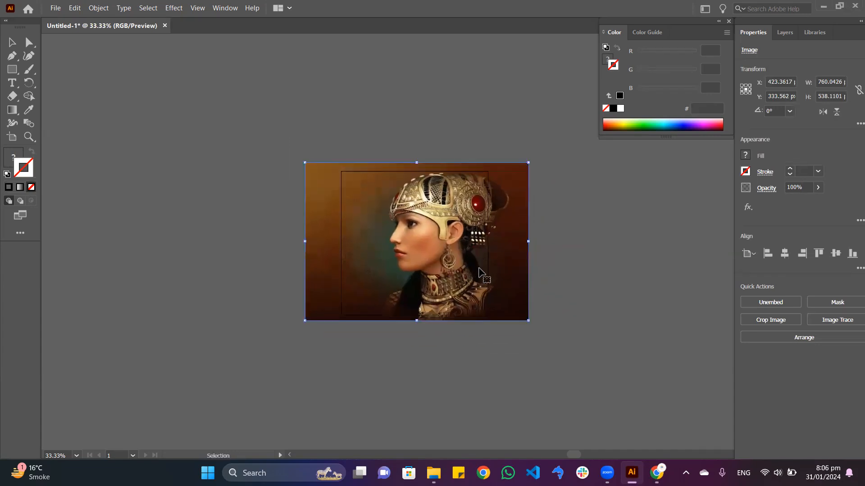
scroll(466, 269, up, 1)
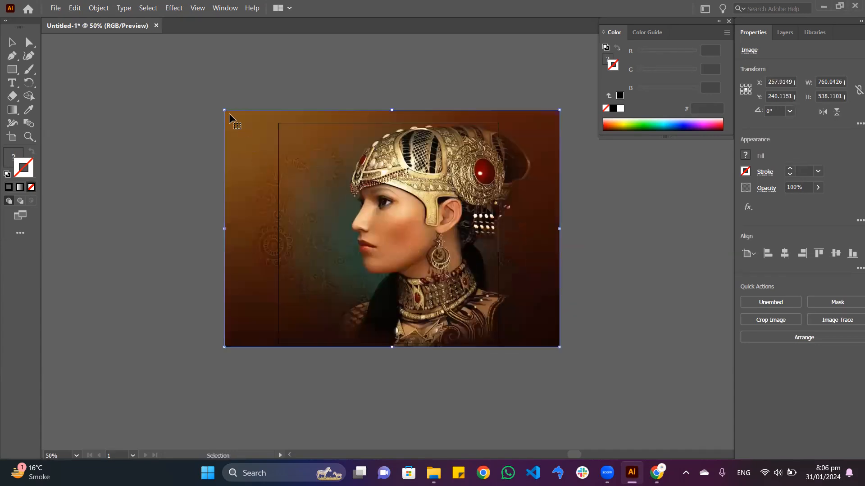
drag(223, 111, 245, 124)
drag(394, 249, 381, 247)
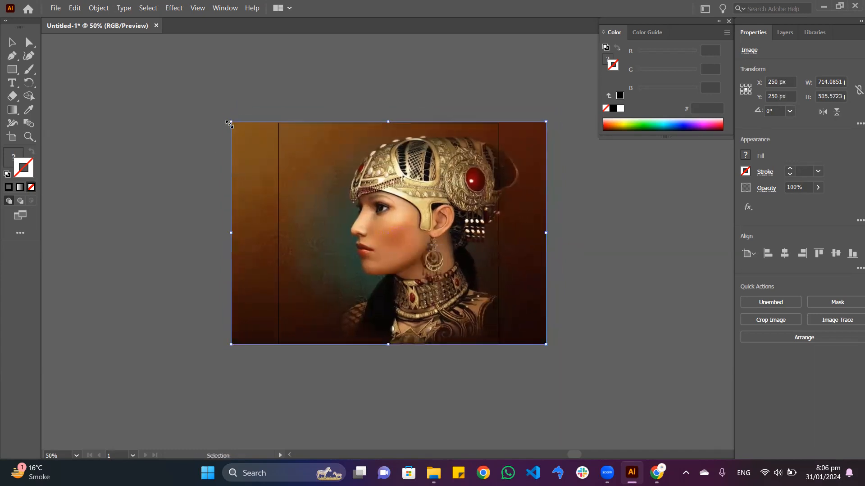
drag(229, 124, 234, 124)
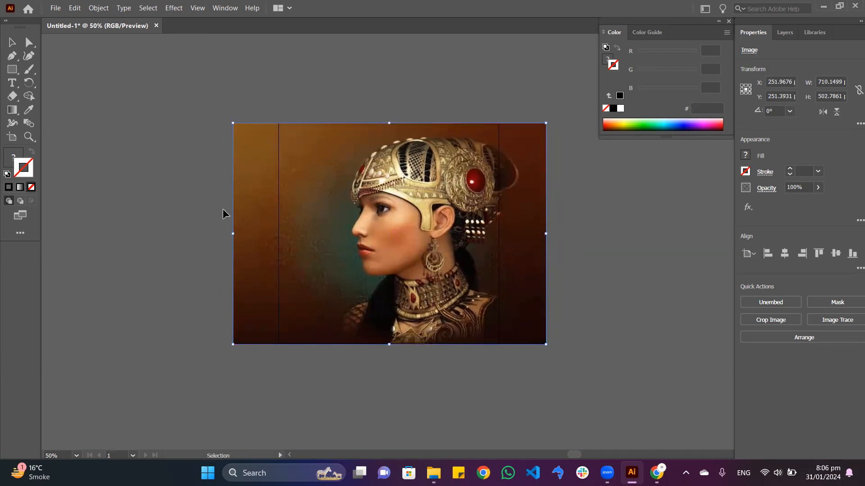
click(224, 212)
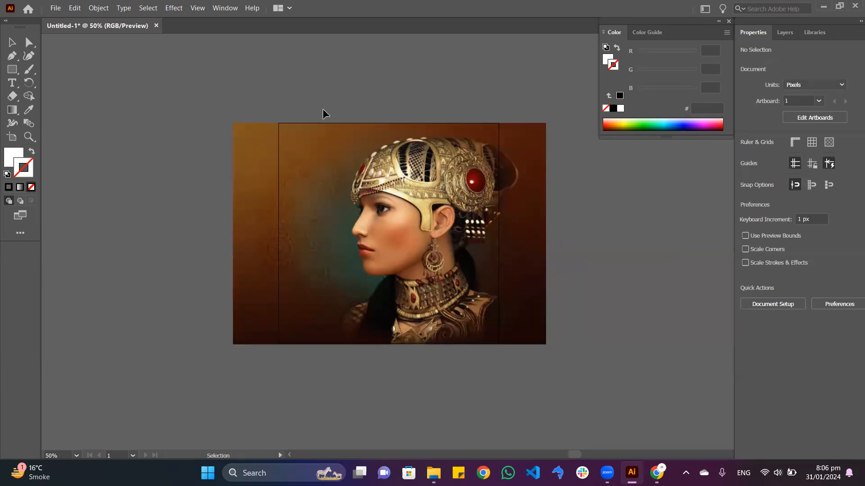
Try to narrow the picture to about 599 px by pulling in only its right edge, and undo it
click(317, 185)
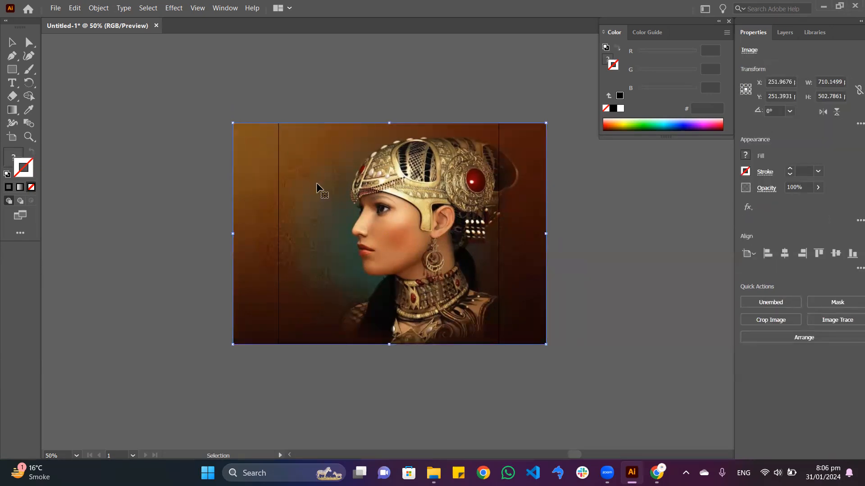
drag(543, 233, 497, 232)
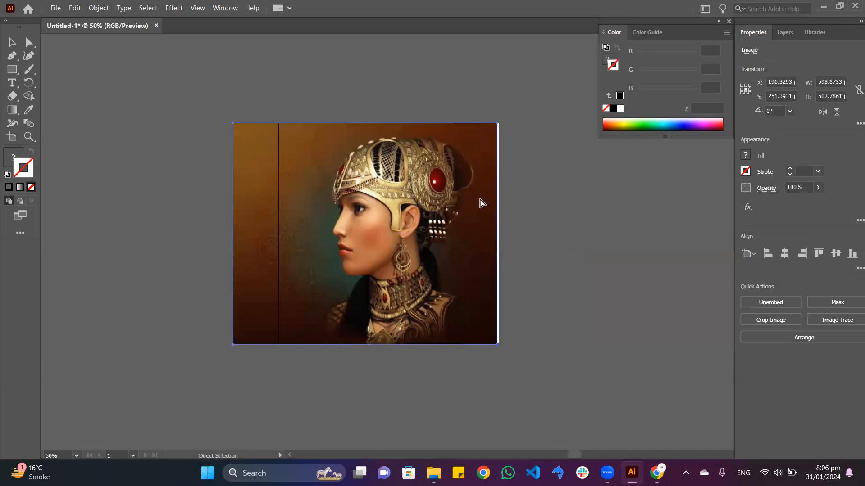
key(ctrl+z)
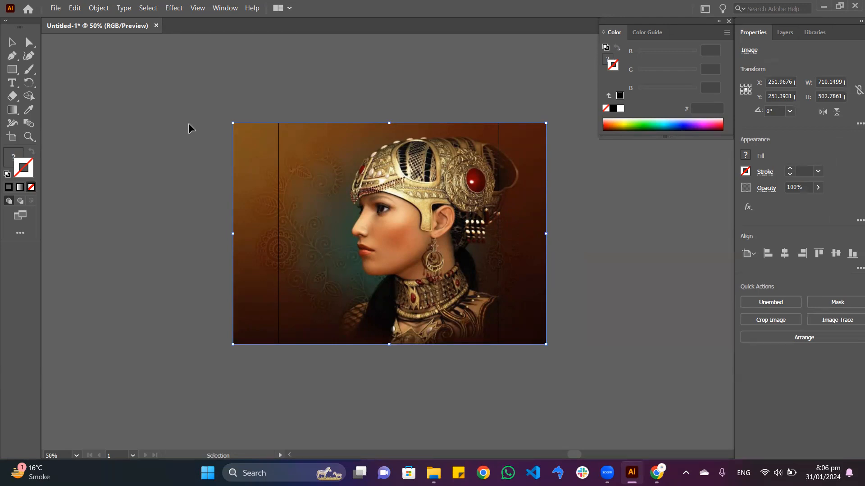
Widen the artboard on both sides to the picture's edges, about 710 x 500 px
click(12, 137)
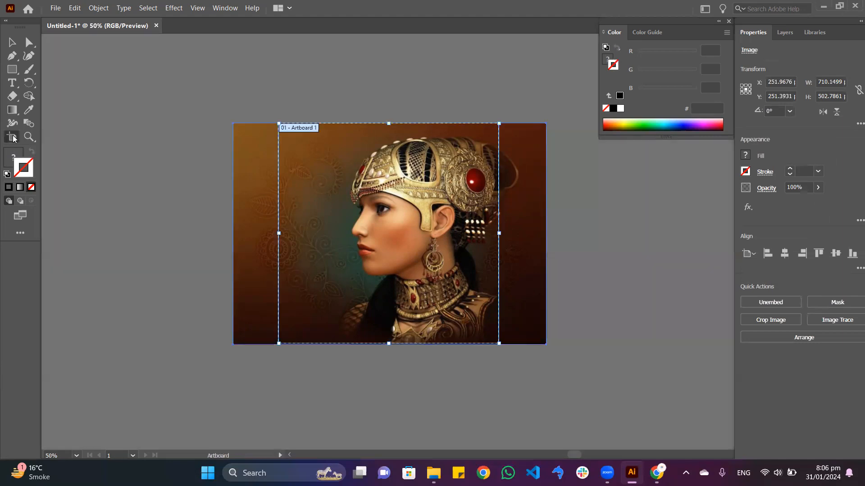
drag(278, 237, 234, 232)
drag(499, 234, 546, 229)
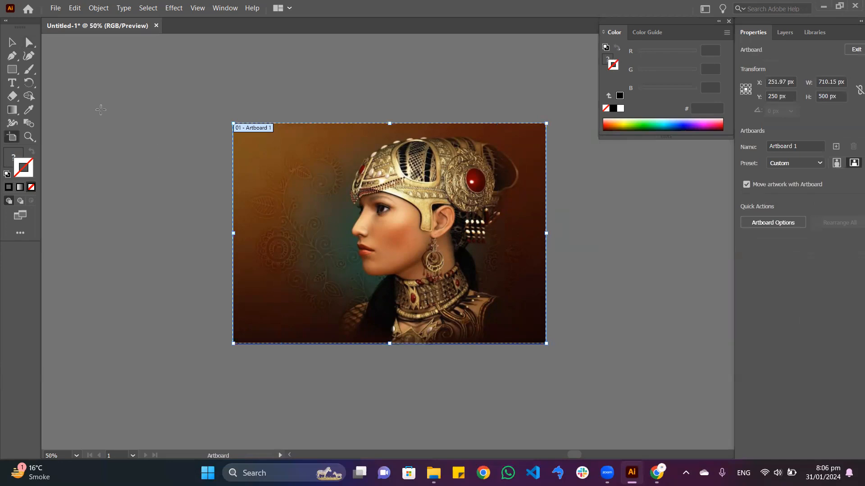
click(12, 42)
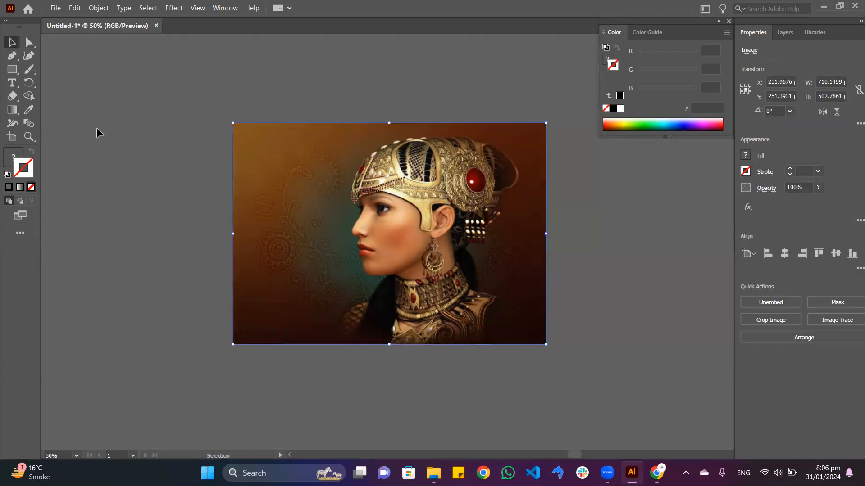
Try moving the picture down and right off the artboard, undo the move and deselect the picture
drag(283, 167, 335, 247)
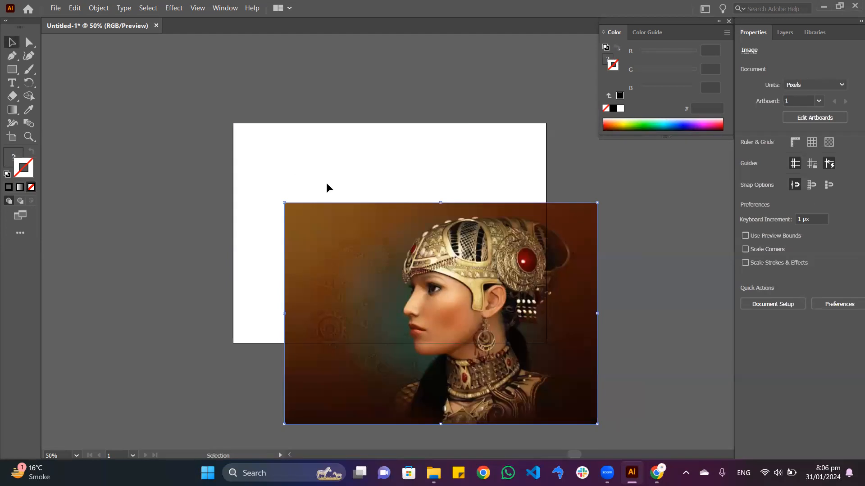
key(ctrl+z)
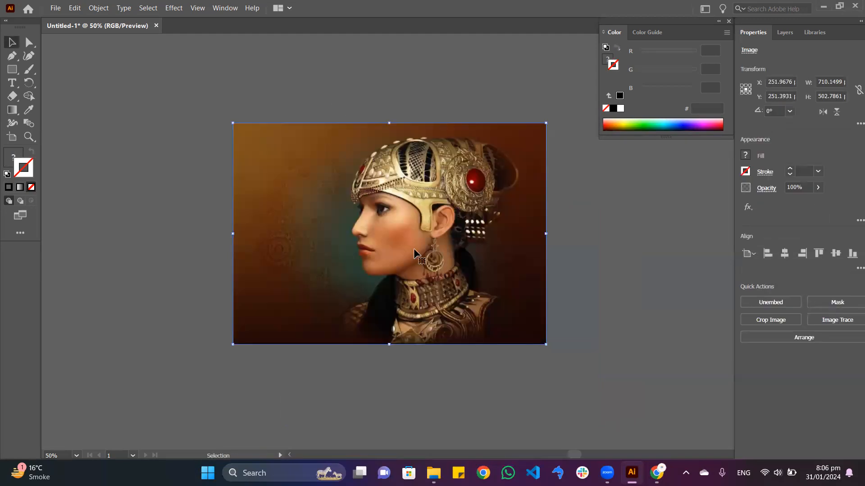
click(166, 174)
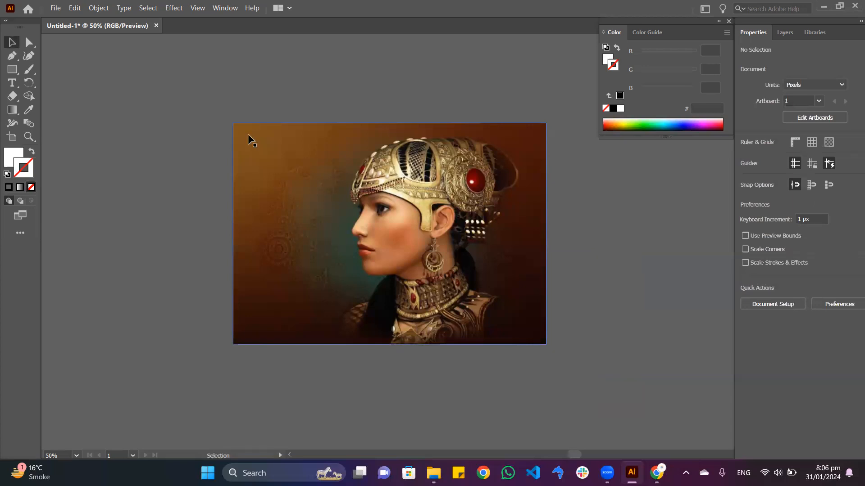
scroll(393, 217, up, 1)
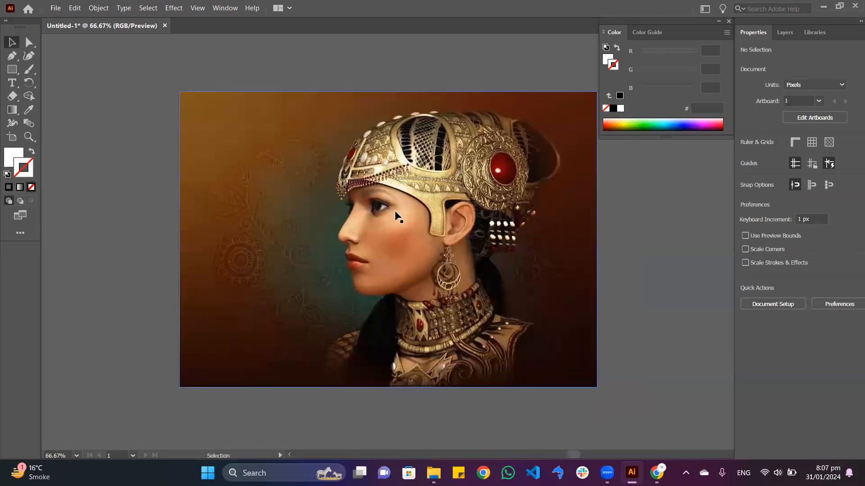
scroll(399, 217, down, 1)
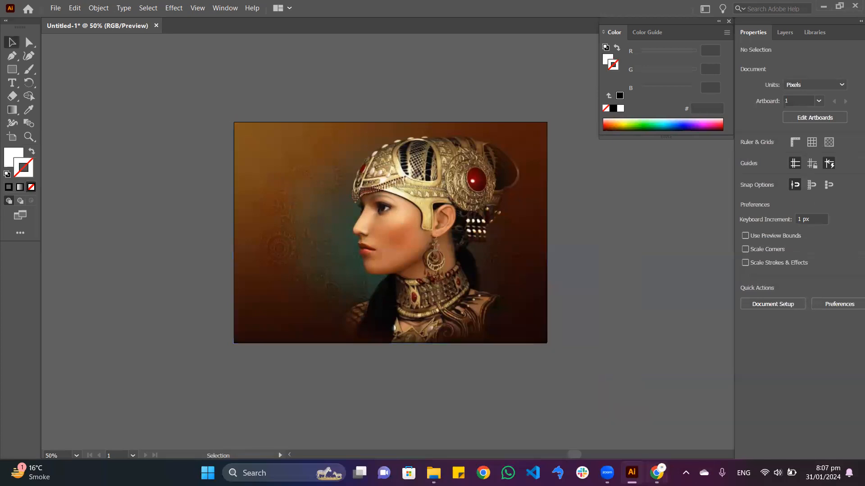
Switch to Chrome and check the heading above the Golden Touch picture in the article
click(656, 473)
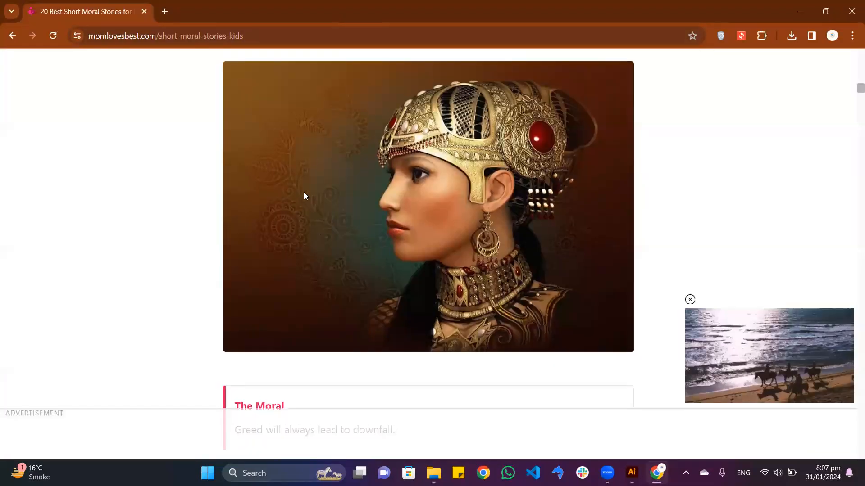
scroll(302, 192, up, 3)
scroll(342, 171, down, 2)
scroll(357, 142, down, 1)
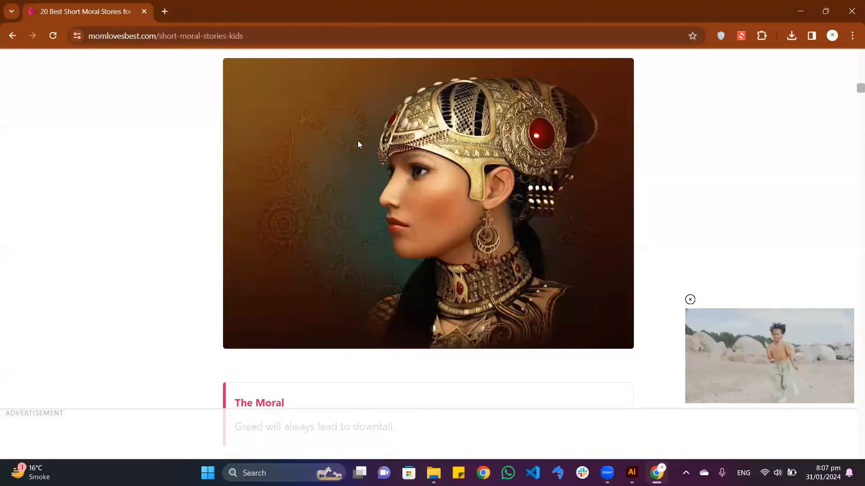
scroll(369, 160, down, 3)
scroll(365, 155, up, 6)
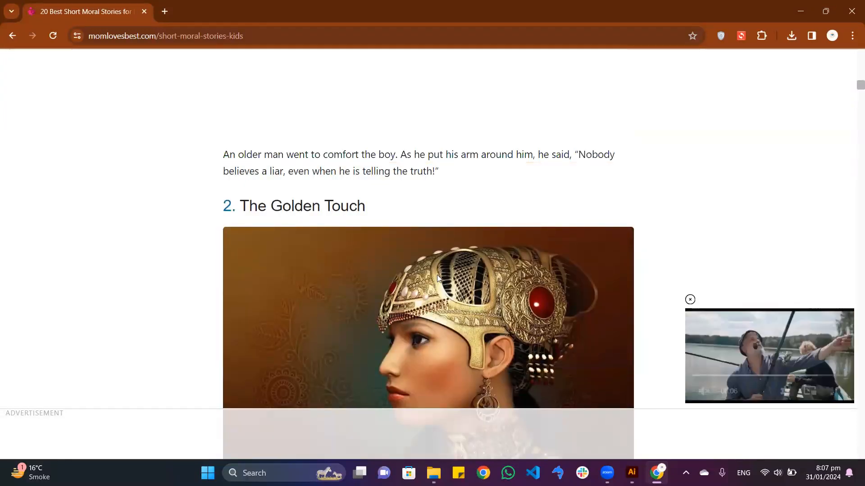
Return to Illustrator and place two placeholder point texts on the empty canvas left of the artboard
key(alt+Tab)
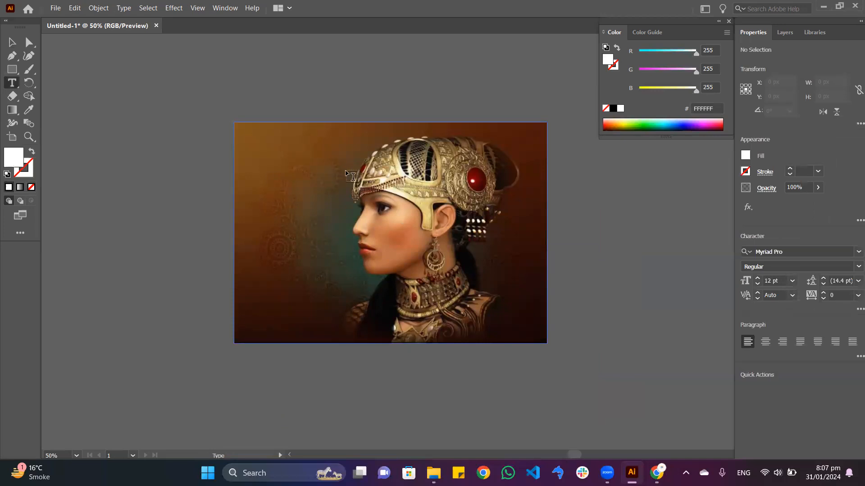
click(148, 185)
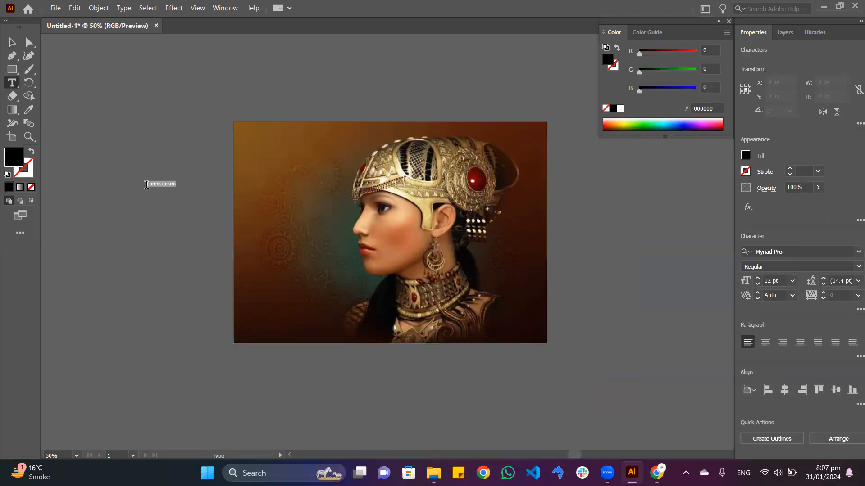
click(173, 224)
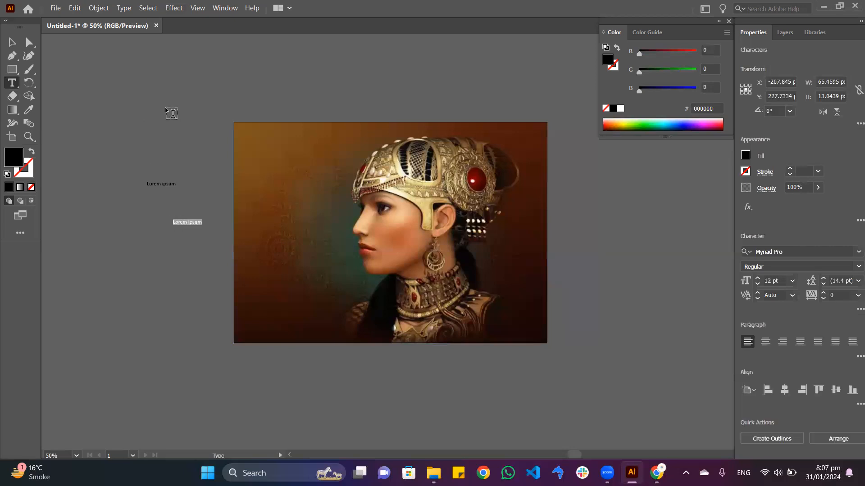
key(Escape)
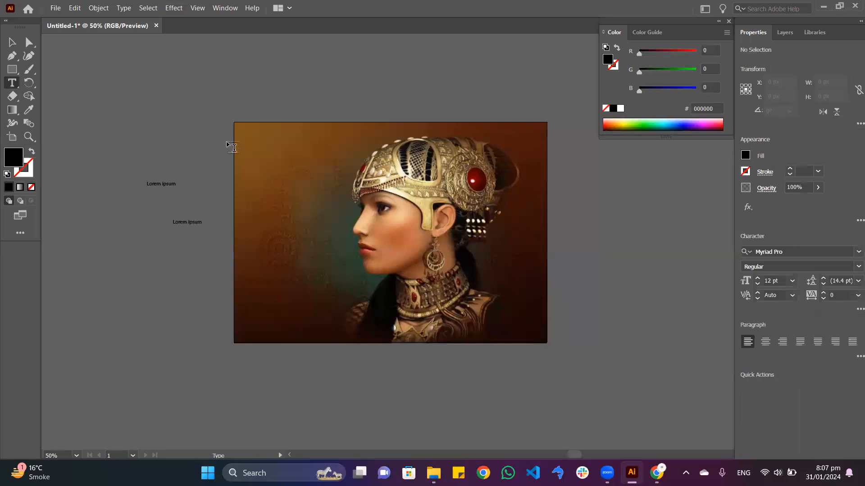
Add a placeholder point text over the woman's headpiece and scale it up to about 50 pt
click(356, 153)
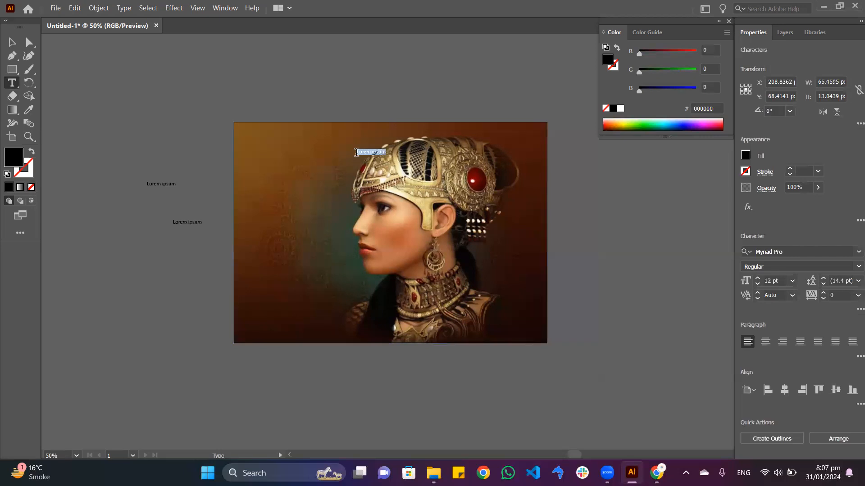
click(12, 42)
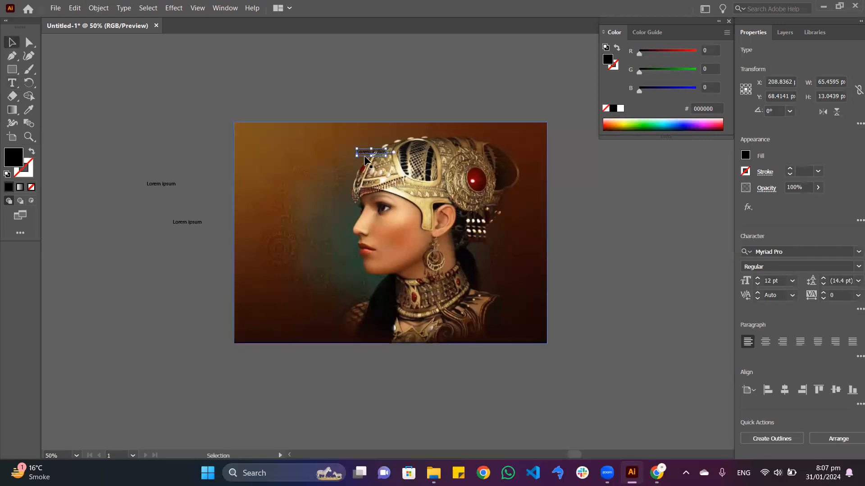
drag(386, 156, 405, 163)
Replace the enlarged placeholder text over the headpiece with the title THE GOLDEN TOUCH
double_click(407, 157)
double_click(408, 158)
click(408, 158)
triple_click(408, 158)
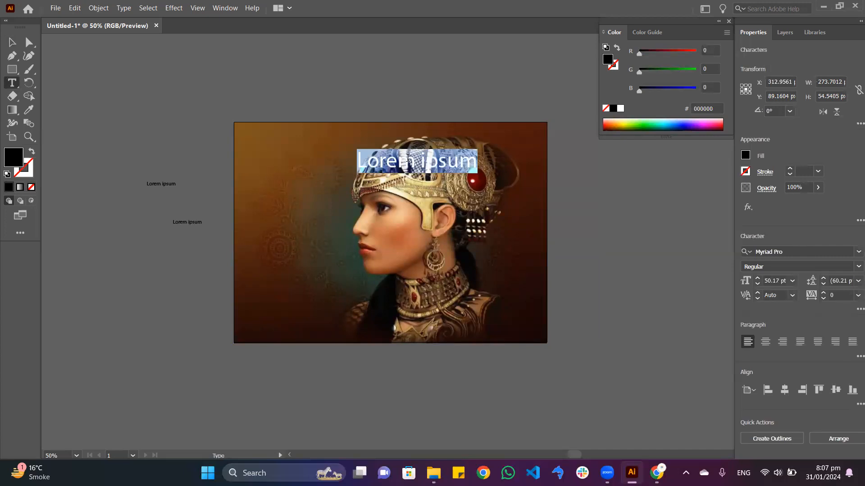
text(THE )
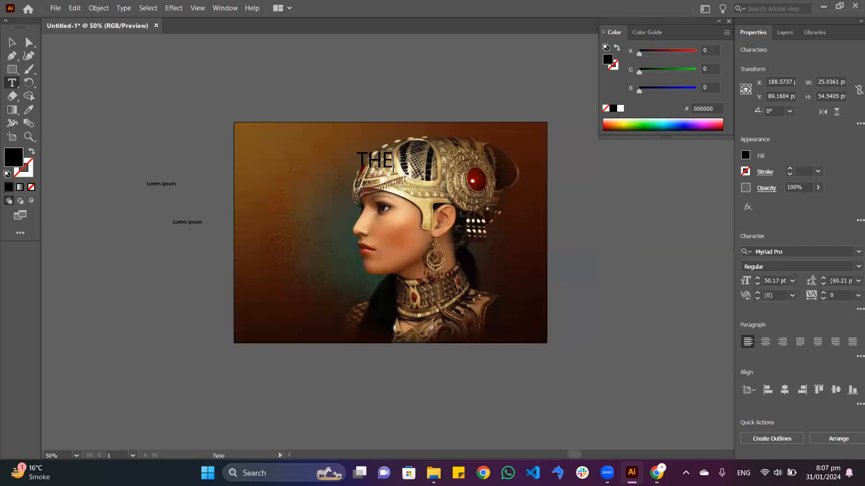
text(C)
text(OLDEN )
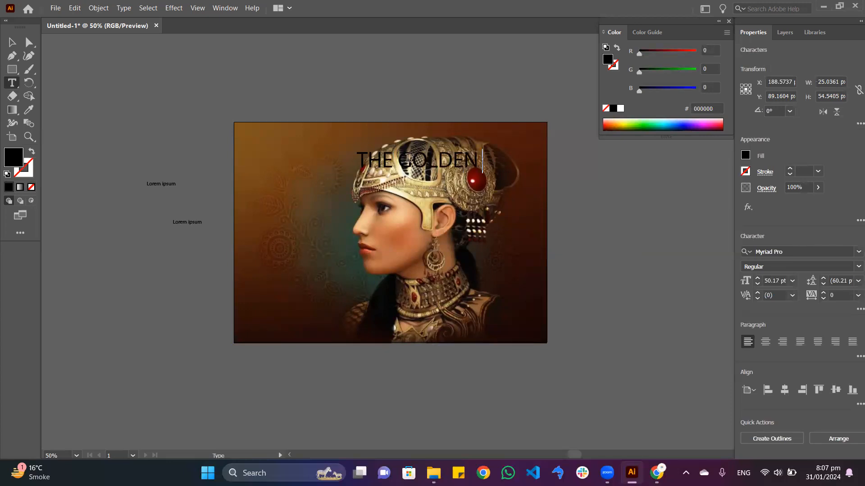
text(TOUCH)
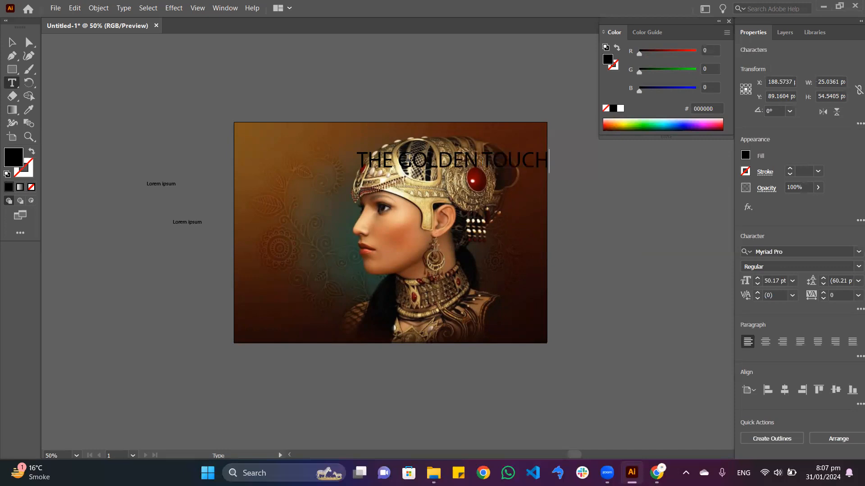
Move the title to the picture's upper edge above the headpiece and fill it with white (FFFFFF)
click(14, 40)
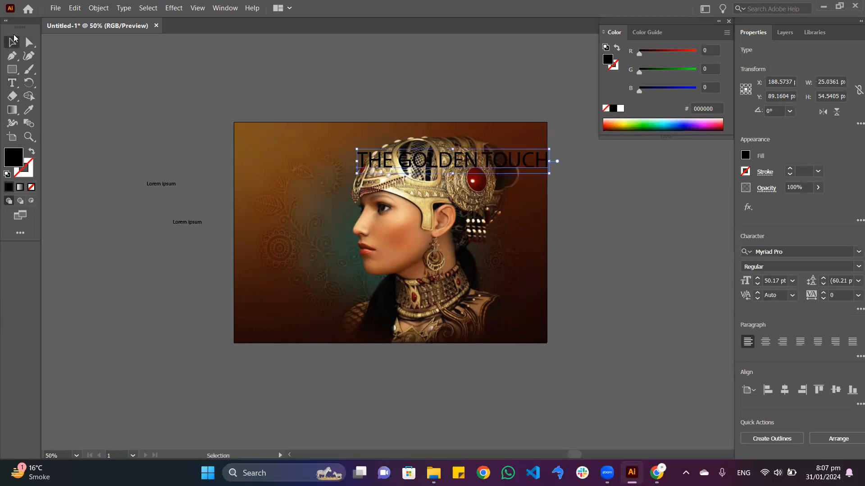
drag(493, 167, 437, 145)
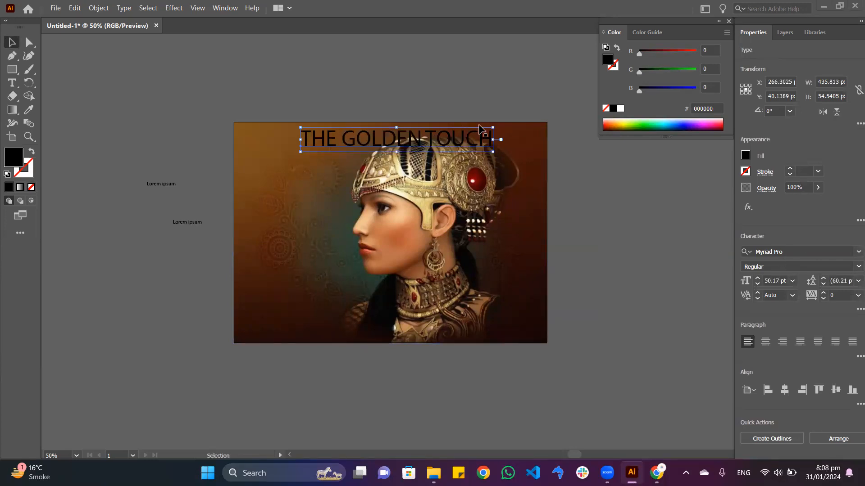
click(620, 109)
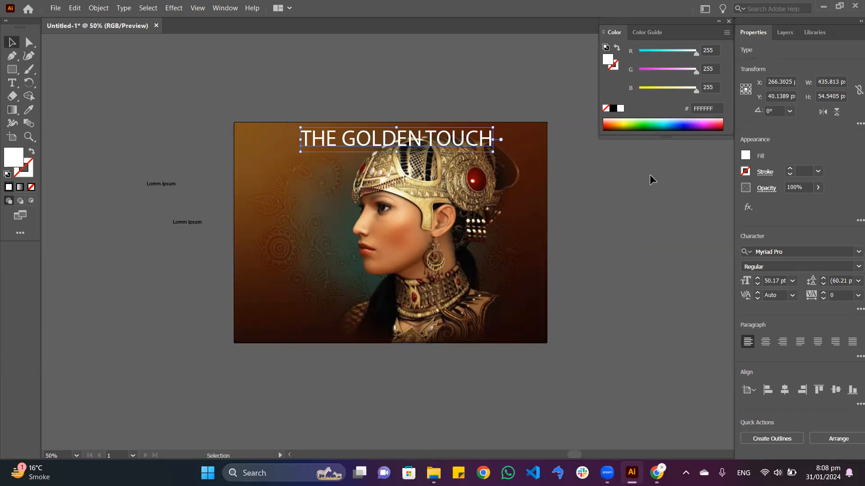
Compare fonts on the title with the live preview, apply Century and check which styles it offers
click(852, 252)
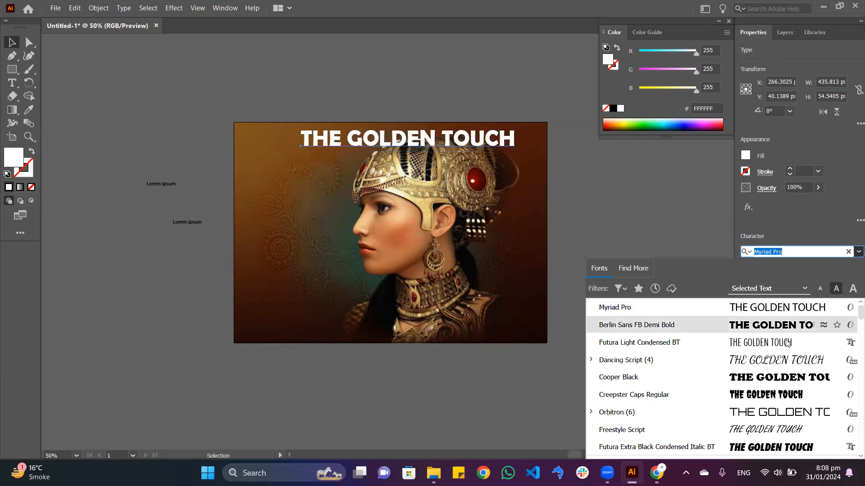
scroll(748, 351, down, 3)
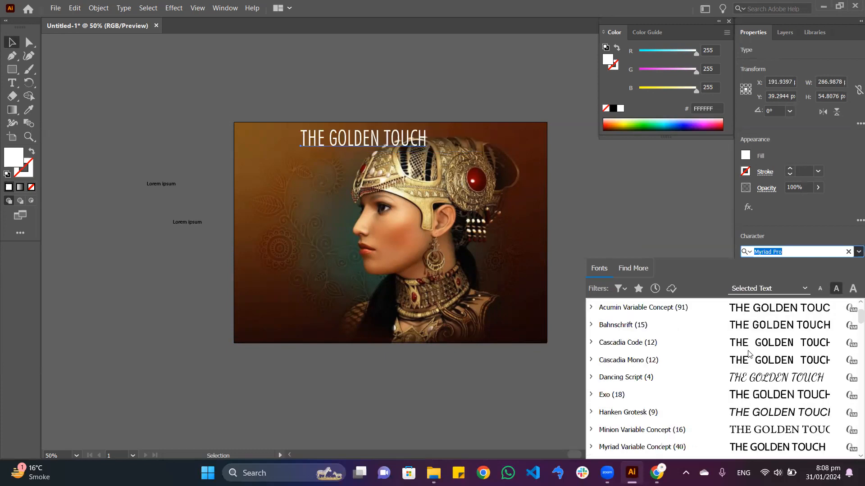
scroll(749, 357, down, 10)
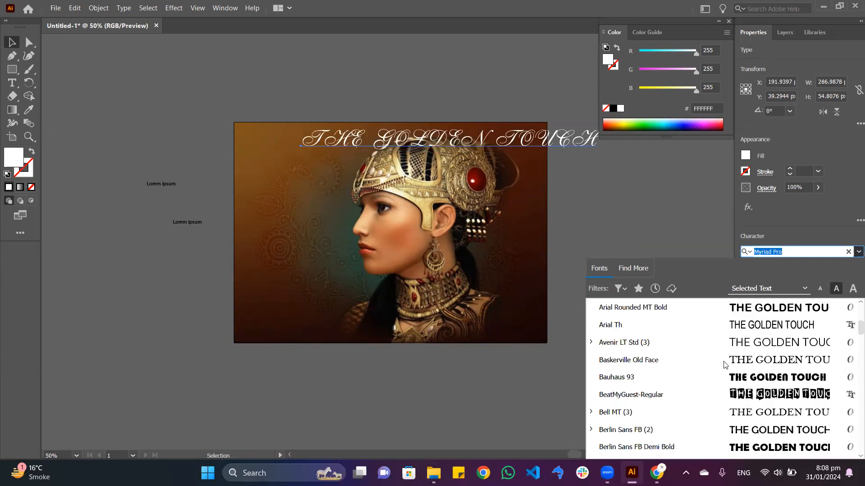
scroll(726, 363, down, 10)
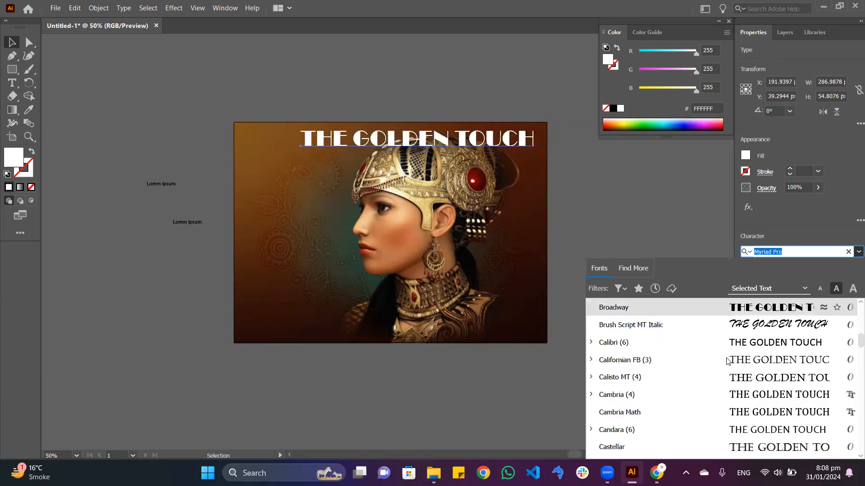
scroll(731, 369, down, 4)
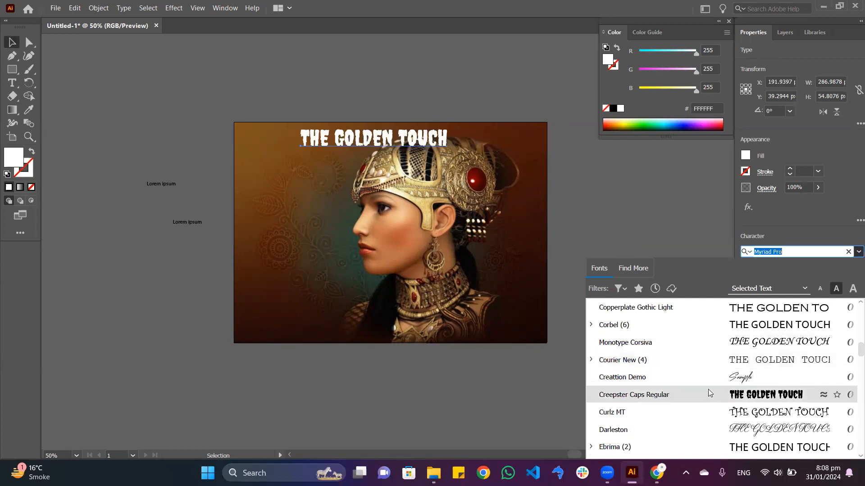
scroll(720, 348, up, 3)
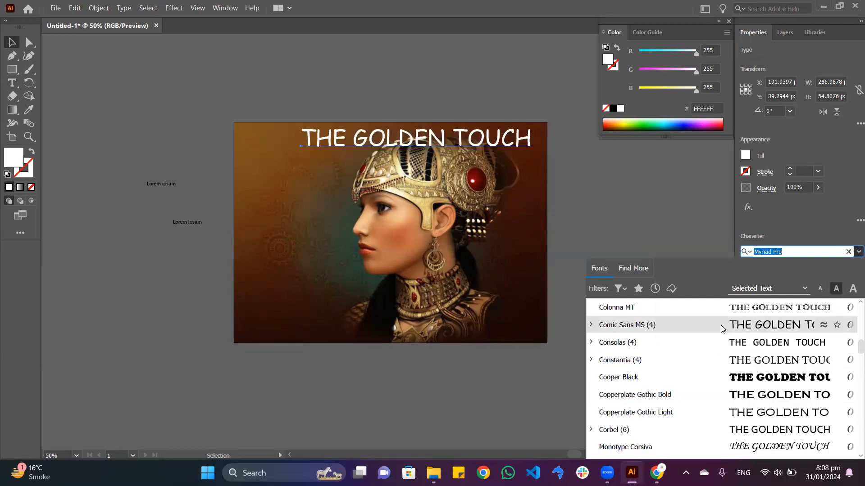
scroll(712, 353, up, 3)
scroll(700, 376, up, 3)
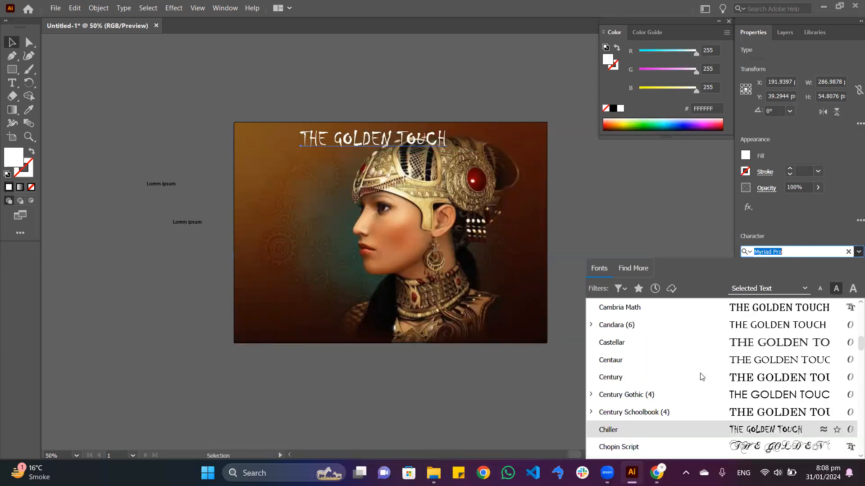
scroll(698, 372, up, 3)
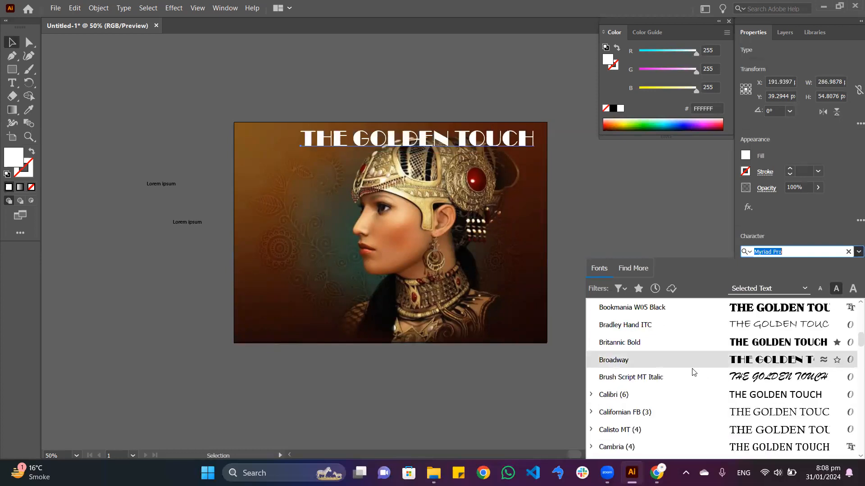
scroll(694, 371, down, 2)
scroll(695, 374, down, 3)
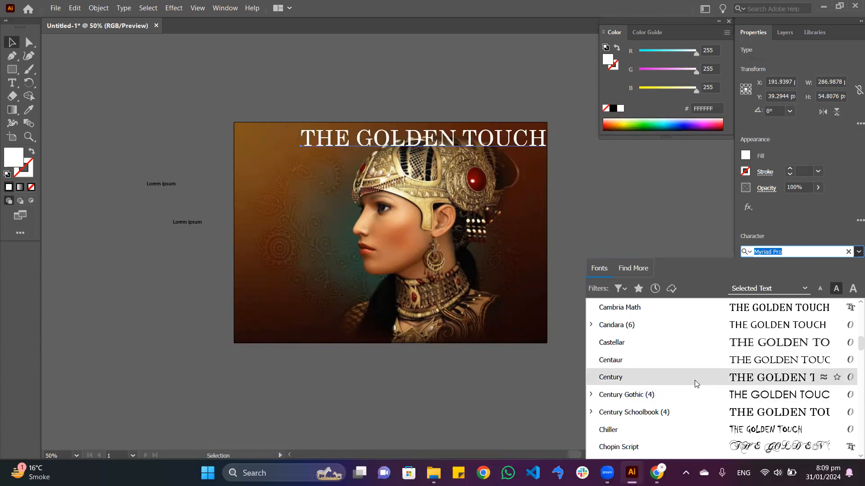
click(695, 380)
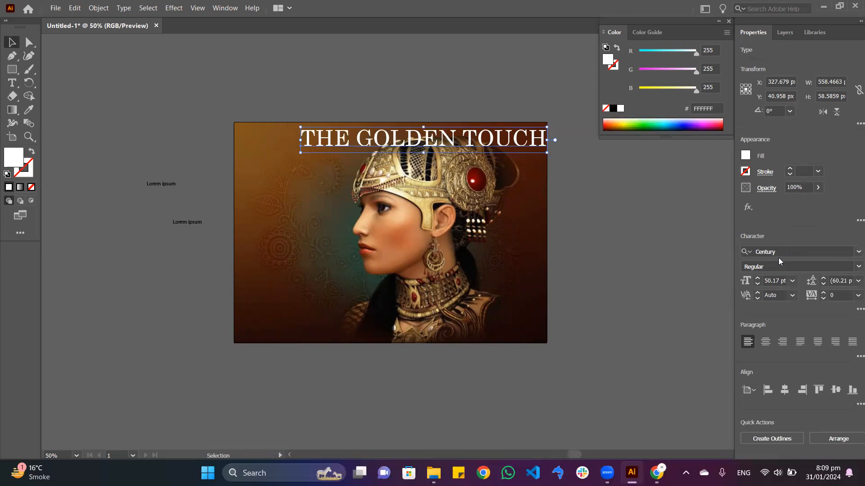
click(852, 271)
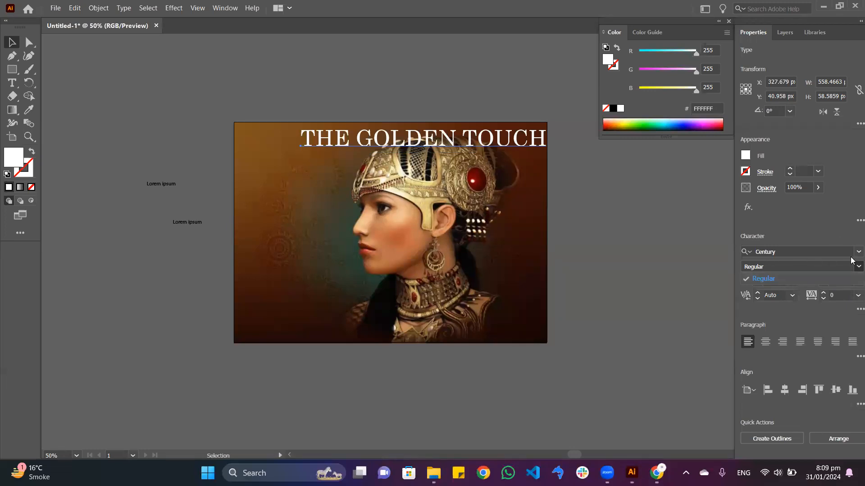
click(851, 254)
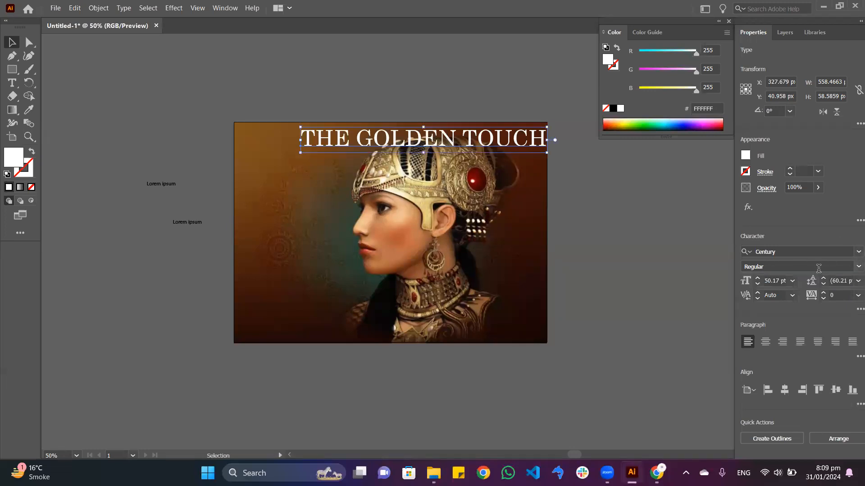
Try the Dancing Script font on the title and check its available styles
click(852, 254)
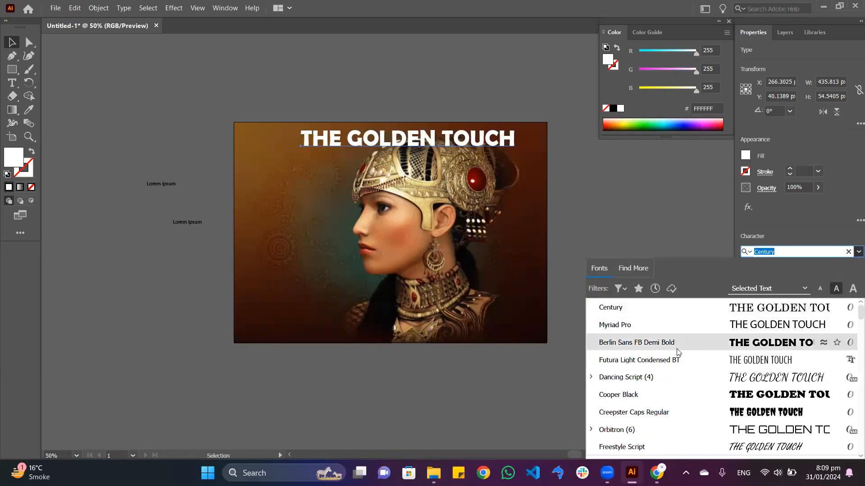
click(676, 379)
click(842, 268)
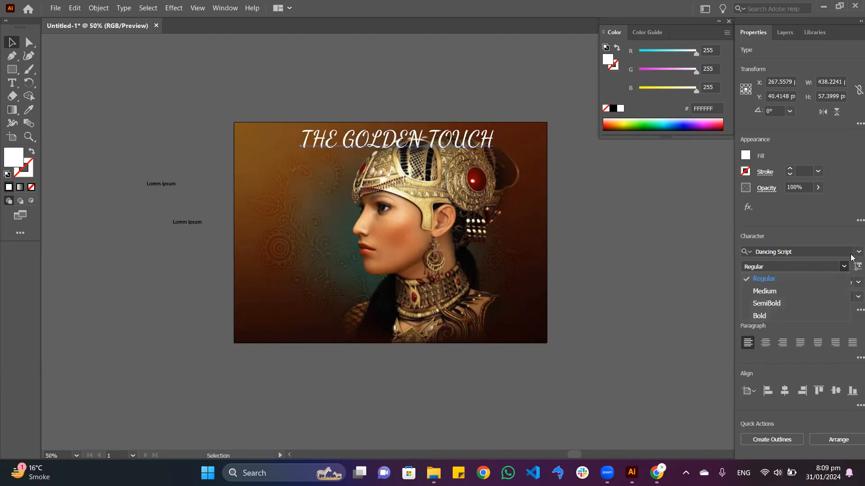
key(Escape)
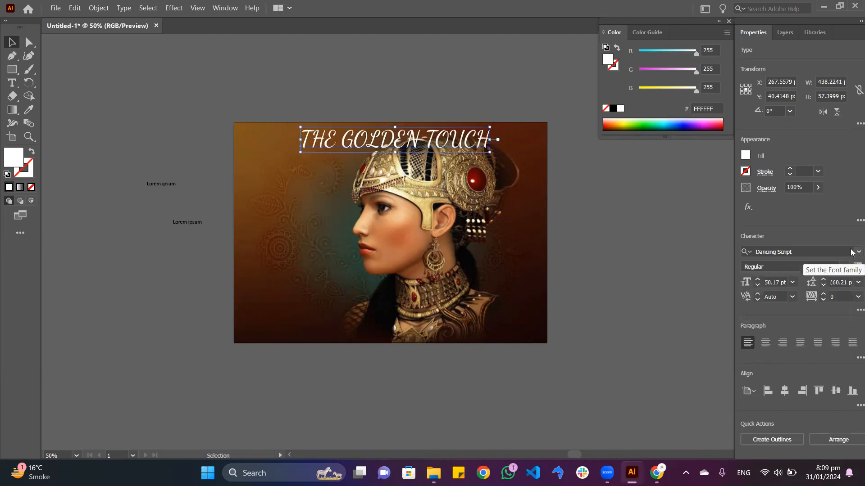
Try the Futura Light Condensed BT font on the title and check its available styles
click(853, 253)
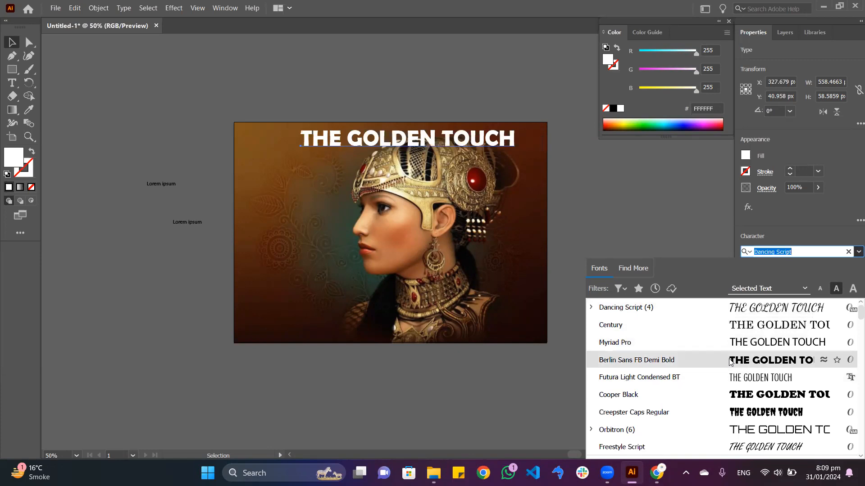
click(684, 380)
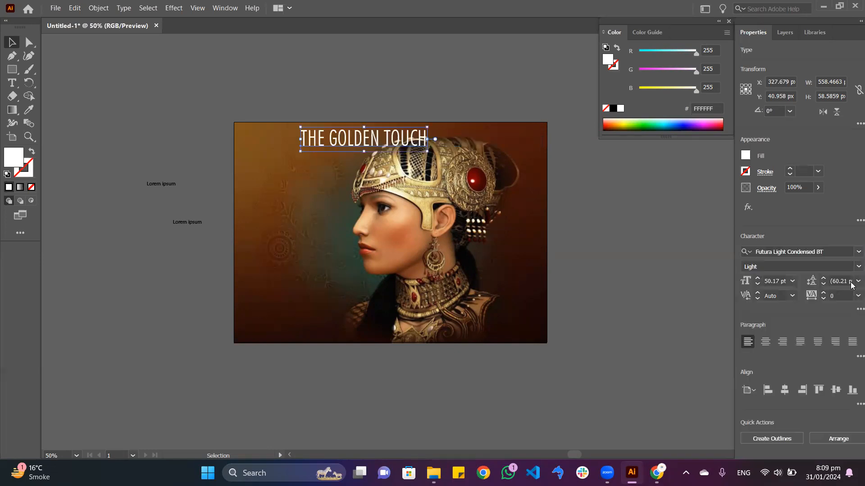
click(852, 266)
click(851, 254)
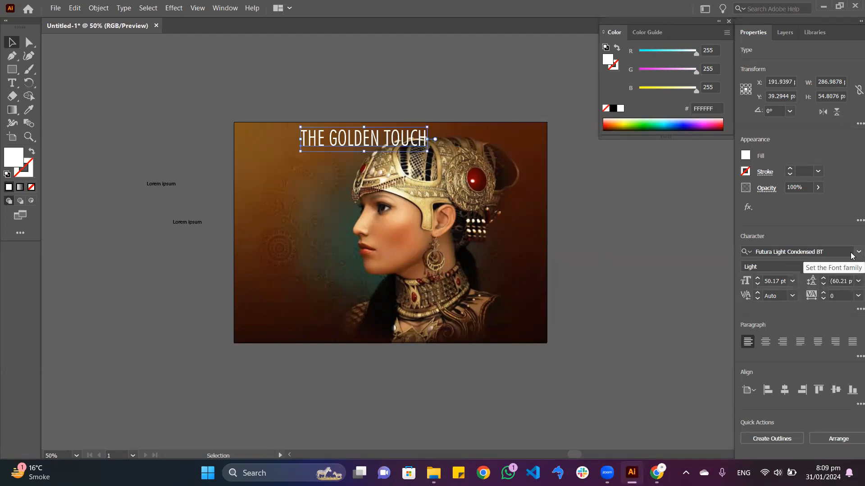
Try the Acumin Variable Concept font on the title in the Light Italic style and deselect the text
click(853, 253)
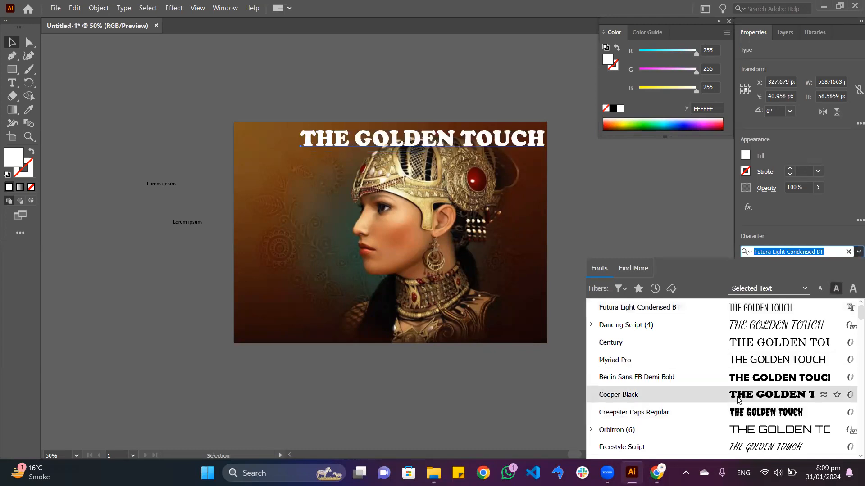
scroll(738, 398, down, 2)
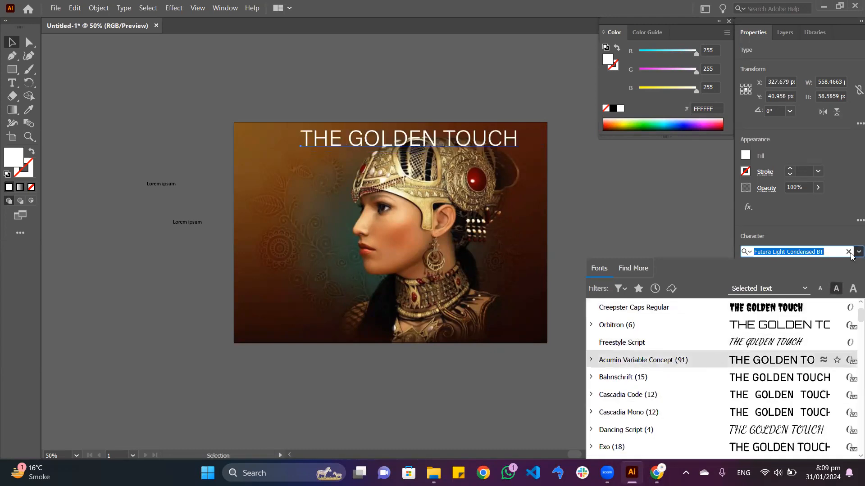
click(712, 358)
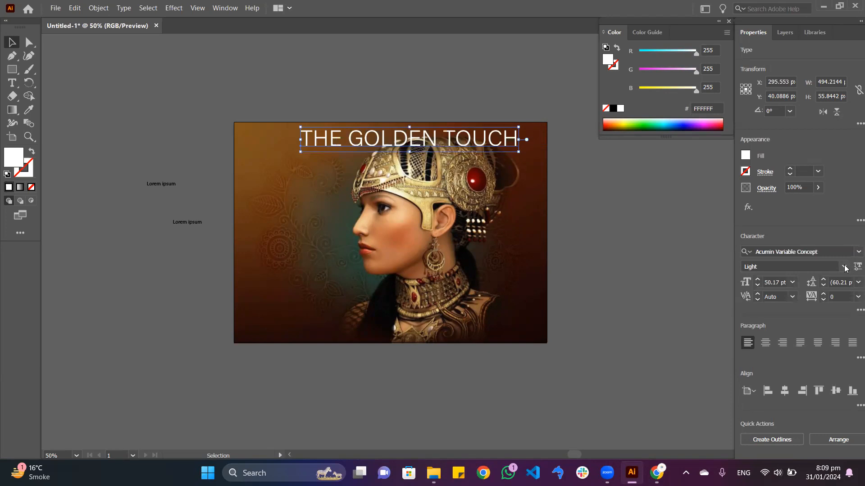
click(844, 267)
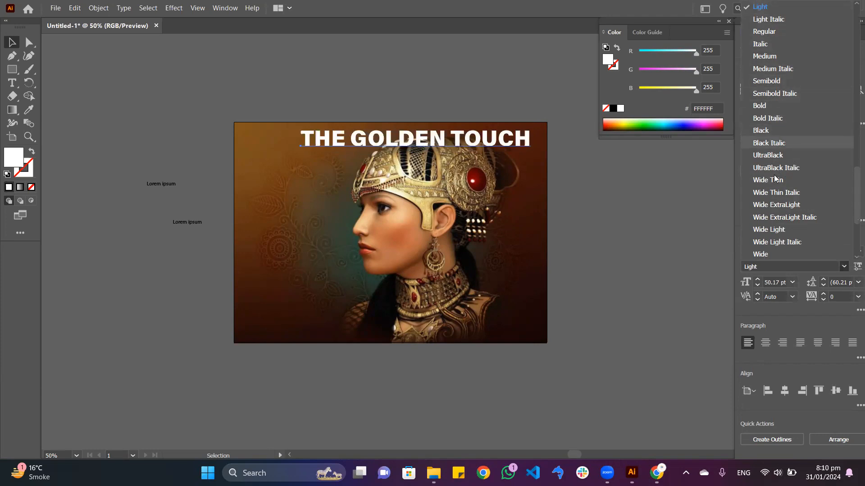
scroll(800, 210, down, 4)
scroll(795, 192, up, 10)
scroll(786, 112, up, 10)
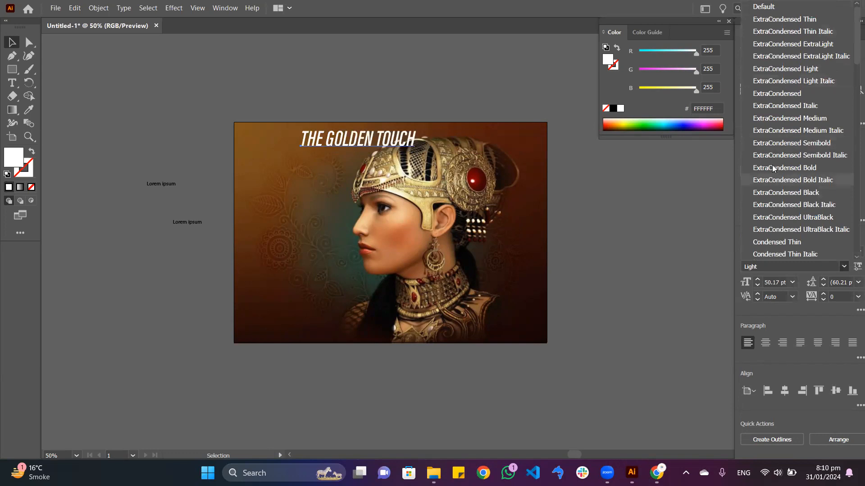
scroll(806, 135, down, 15)
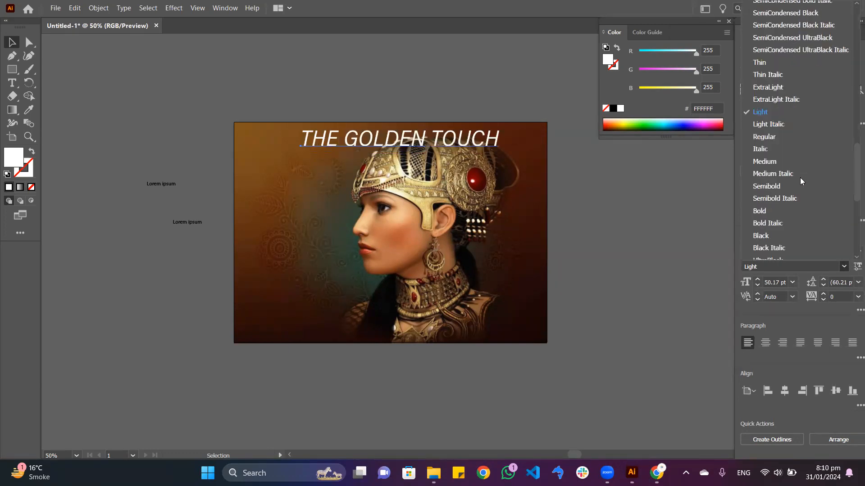
click(789, 125)
click(718, 207)
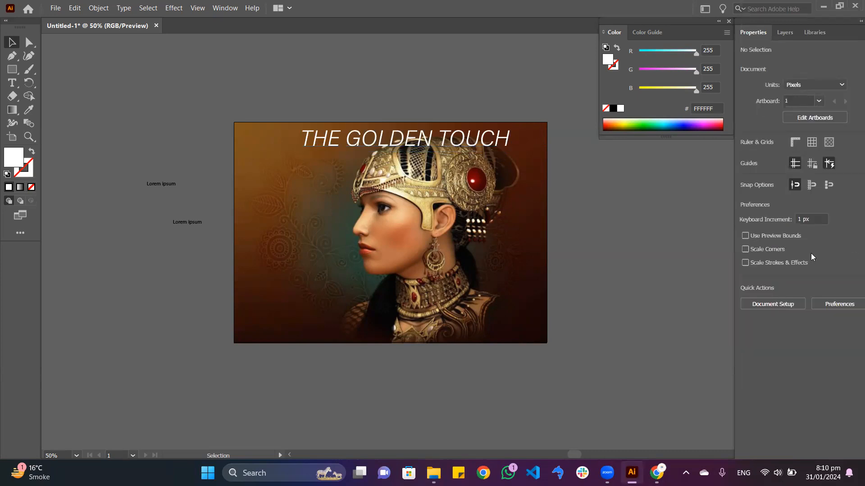
Reselect the THE GOLDEN TOUCH title and set its font to Century
click(468, 145)
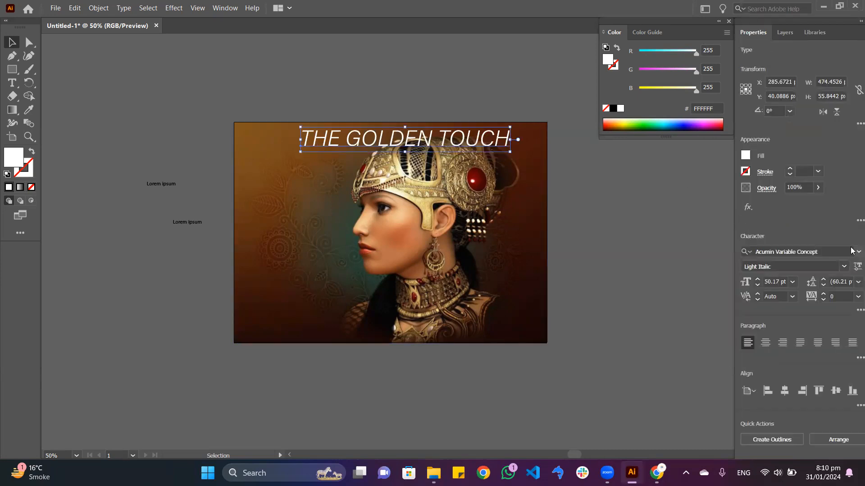
click(852, 251)
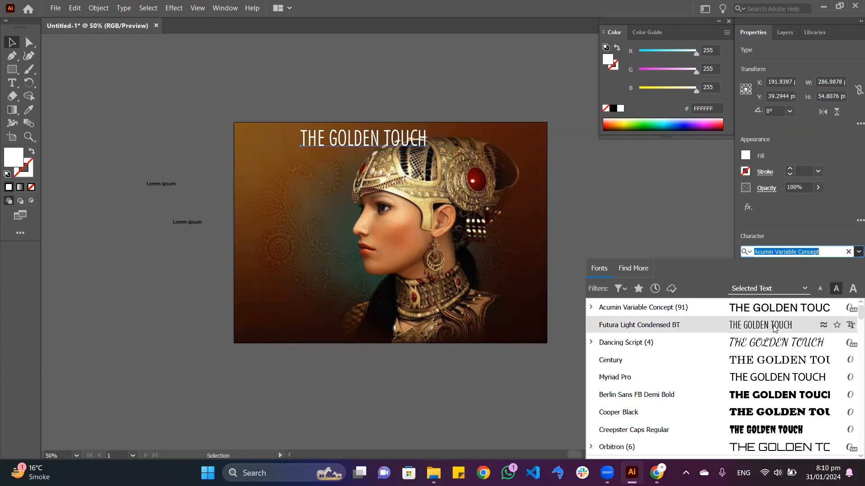
click(746, 356)
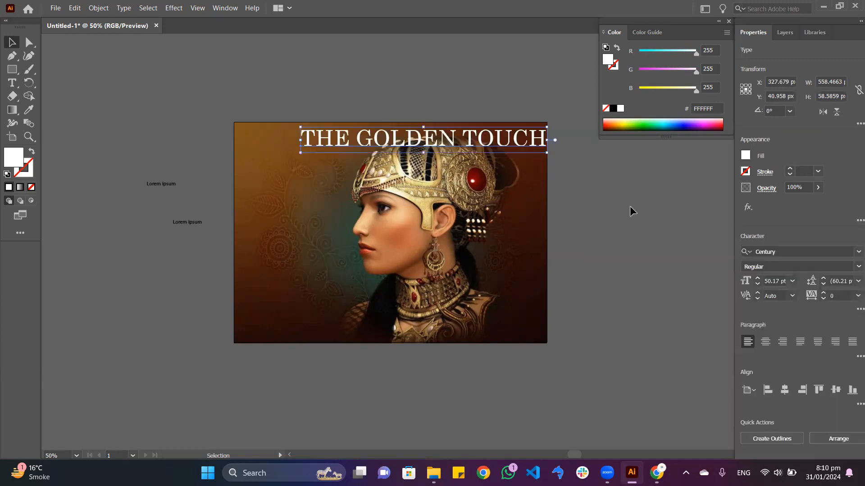
Move the THE GOLDEN TOUCH title slightly left and down within the picture and set its font size to 50 pt
drag(432, 148, 408, 152)
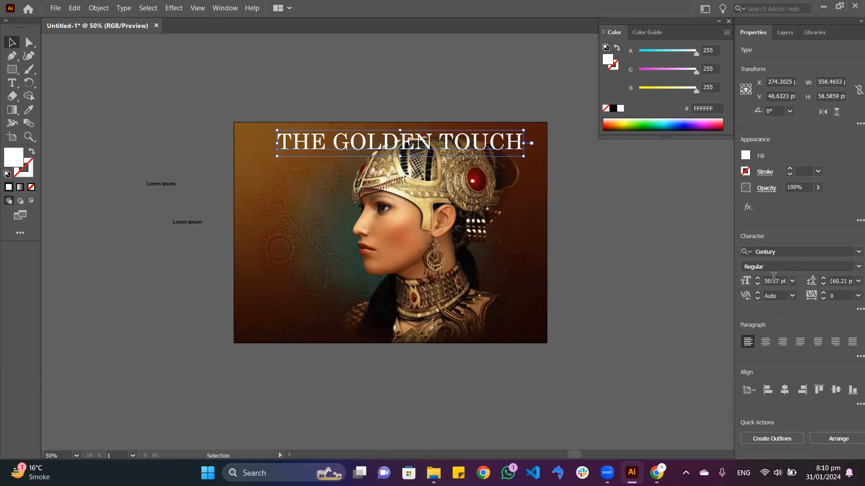
click(758, 284)
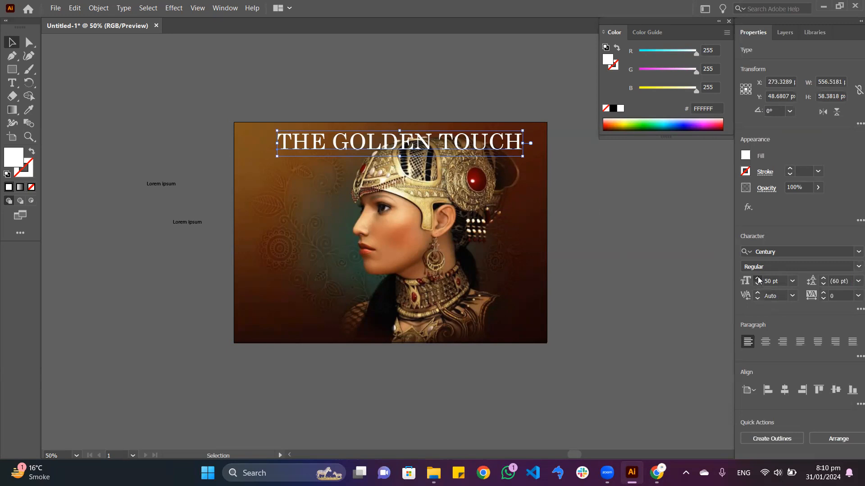
click(758, 277)
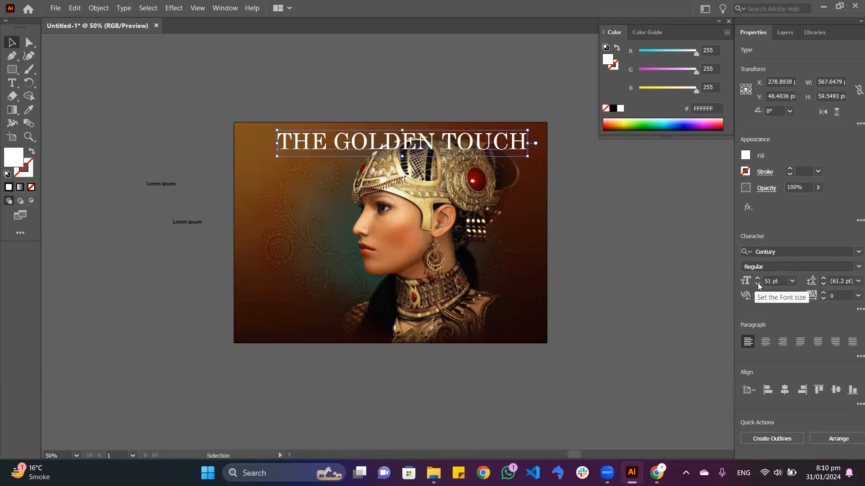
click(769, 280)
double_click(769, 280)
key(Down)
click(792, 281)
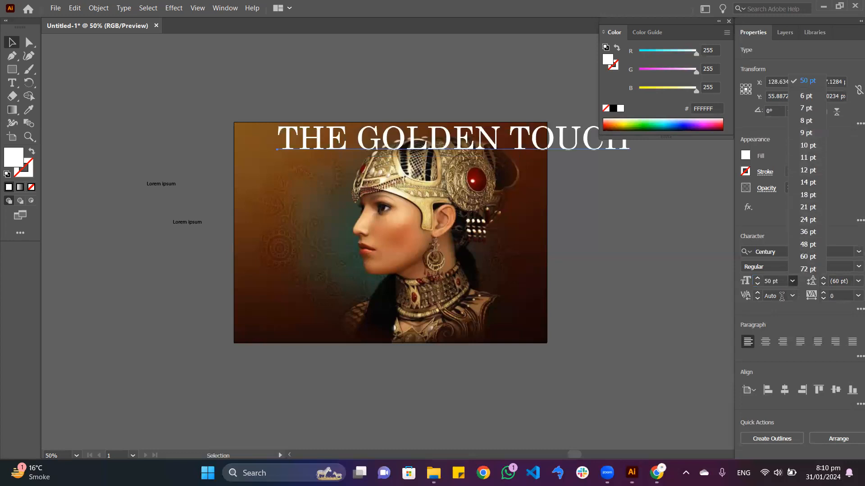
click(787, 277)
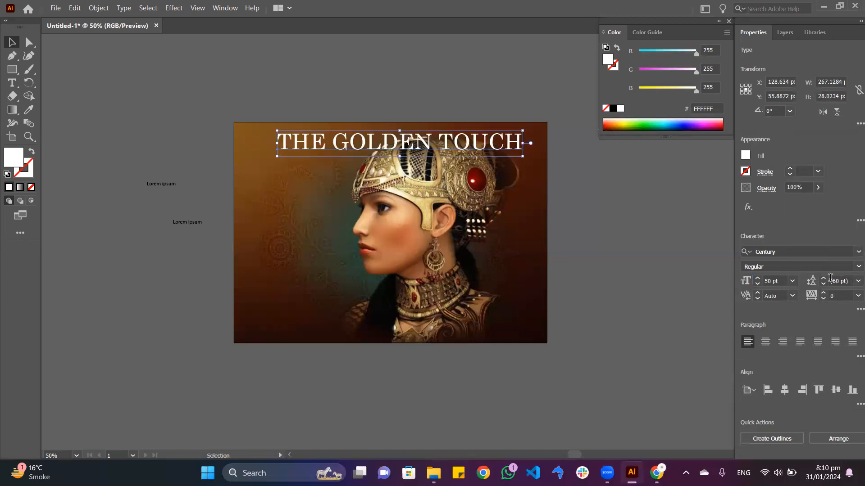
Copy the title's text and paste it as a second THE GOLDEN TOUCH line beneath the first
double_click(503, 135)
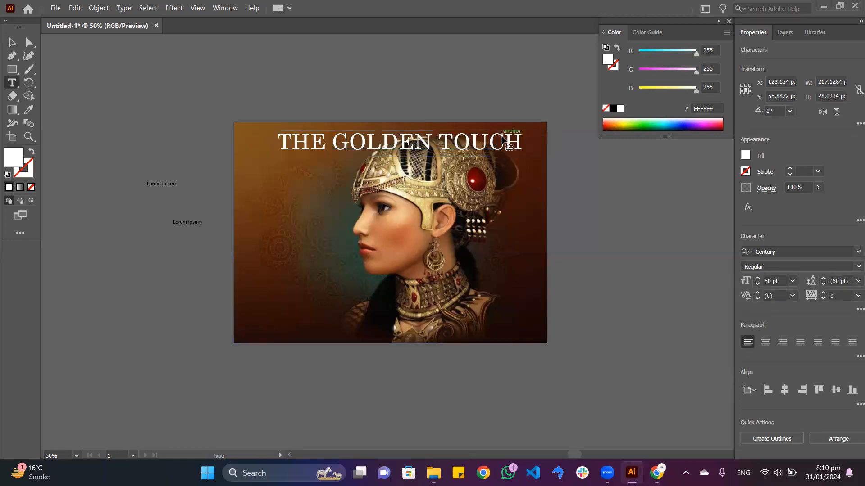
key(ctrl+a)
key(ctrl+c)
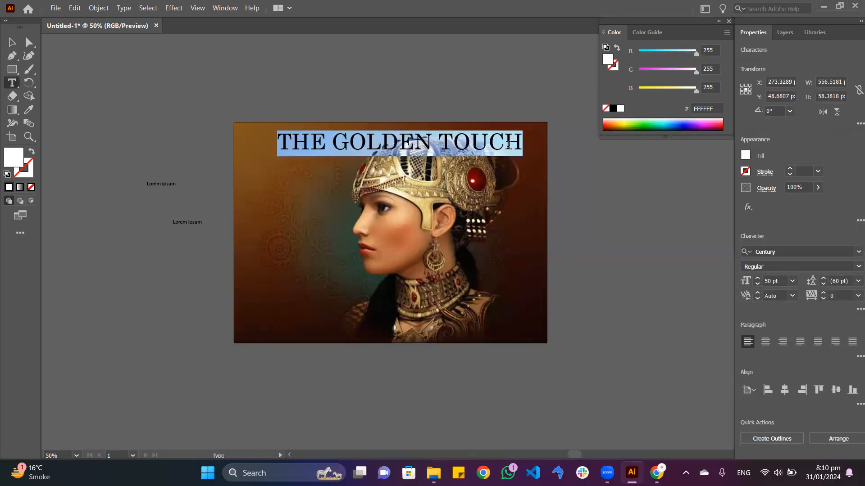
key(BackSpace)
key(ctrl+z)
key(Right)
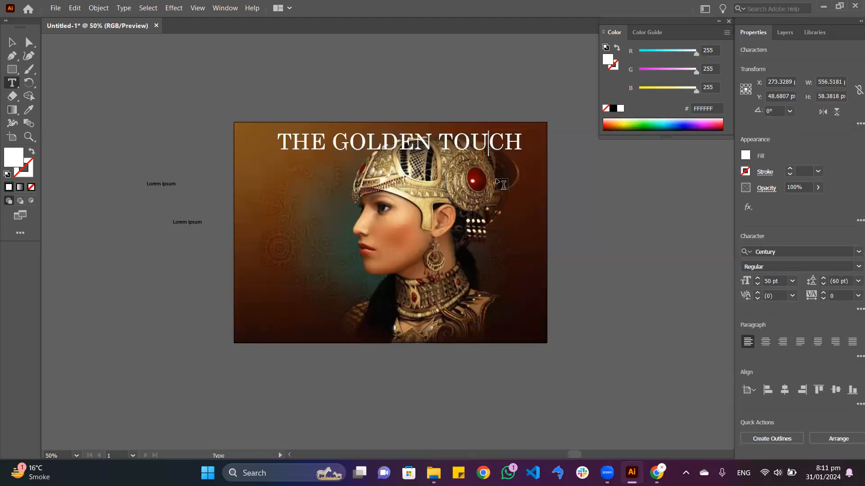
key(Left)
key(End)
key(Return)
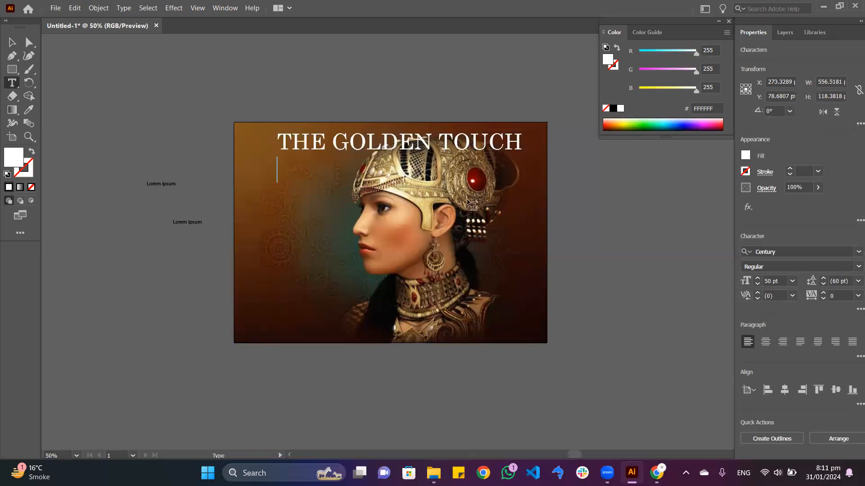
key(ctrl+v)
Move the two-line title off the picture to the empty area below the artboard
click(12, 43)
scroll(341, 219, down, 4)
drag(384, 79, 374, 268)
scroll(345, 298, up, 2)
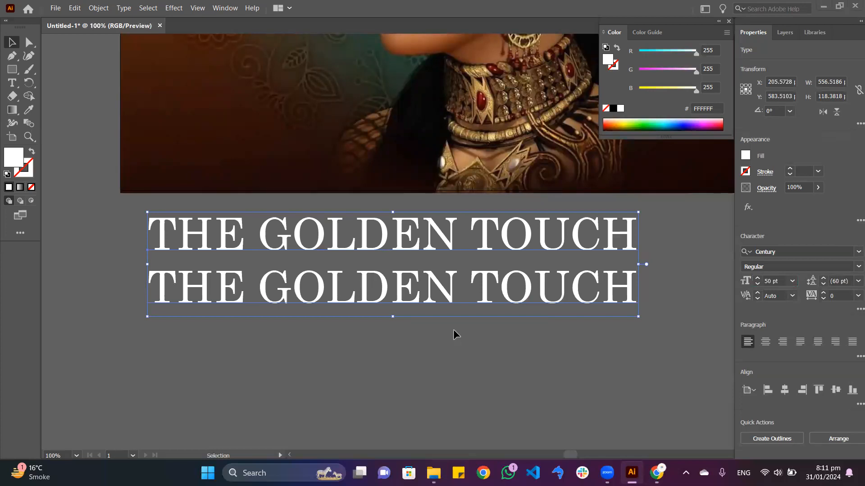
Increase the leading between the two title lines to 71 pt
click(825, 279)
click(824, 279)
click(824, 279)
click(824, 278)
click(824, 278)
click(824, 279)
click(824, 278)
click(825, 278)
click(825, 278)
click(825, 279)
click(824, 278)
Set the leading of the title text to 60 pt and deselect it
click(857, 281)
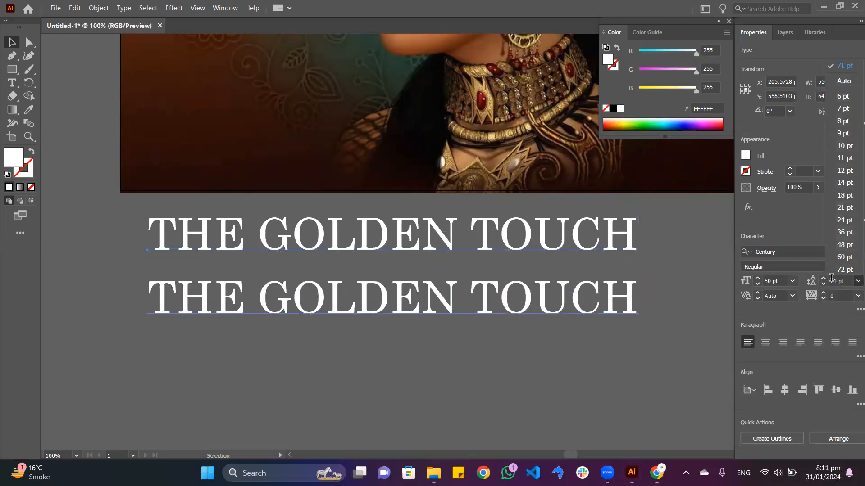
click(840, 269)
scroll(838, 278, down, 5)
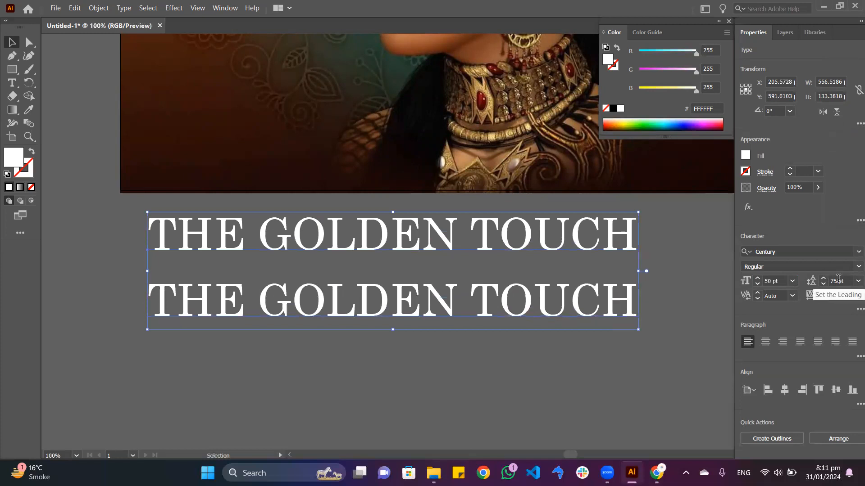
scroll(838, 279, down, 7)
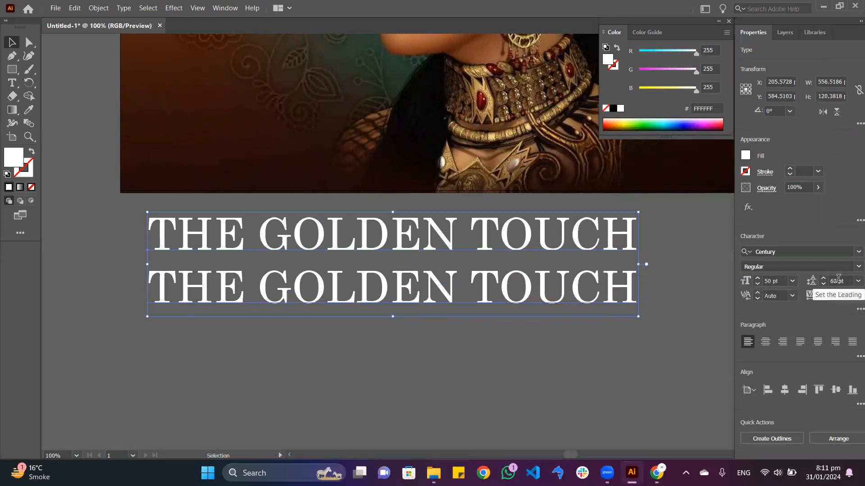
click(659, 318)
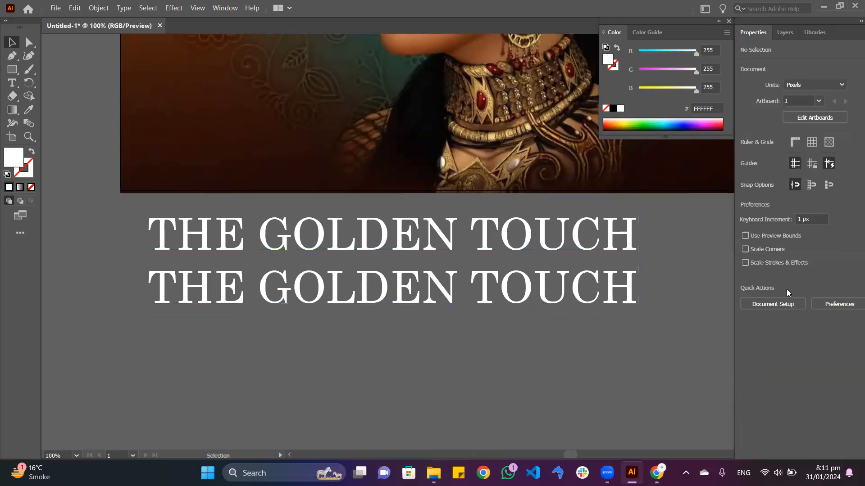
Reselect the title text and set its tracking to 16
click(424, 284)
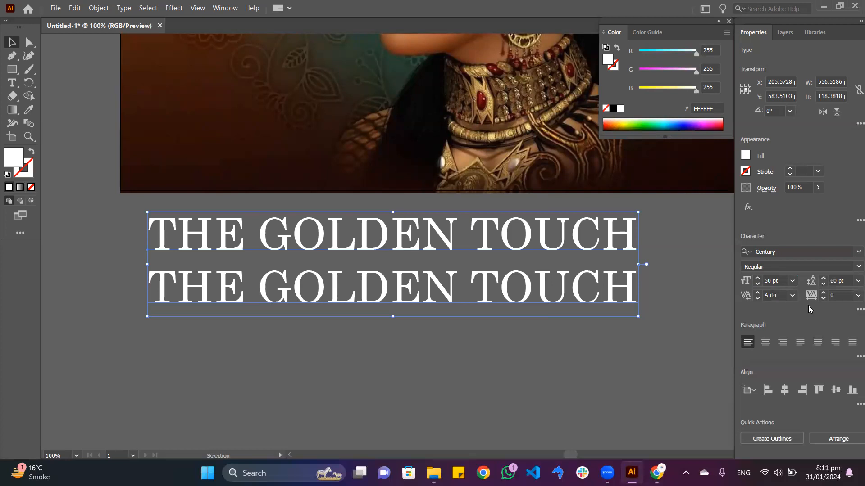
click(838, 296)
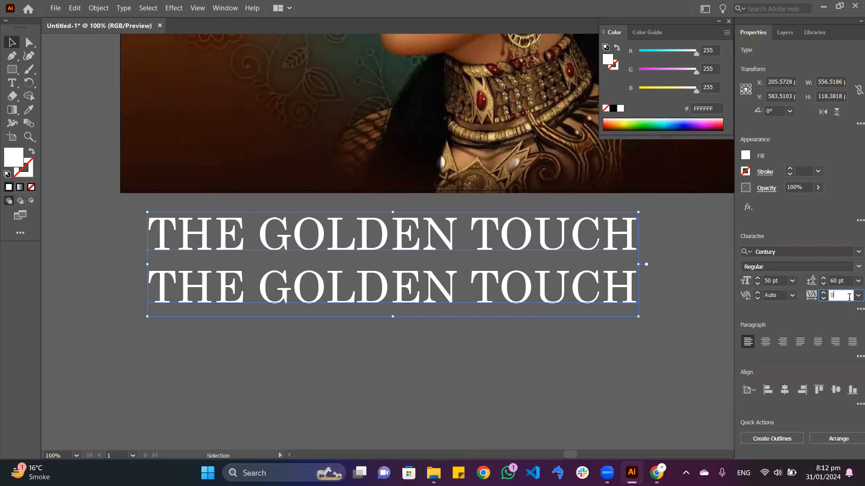
scroll(840, 296, up, 13)
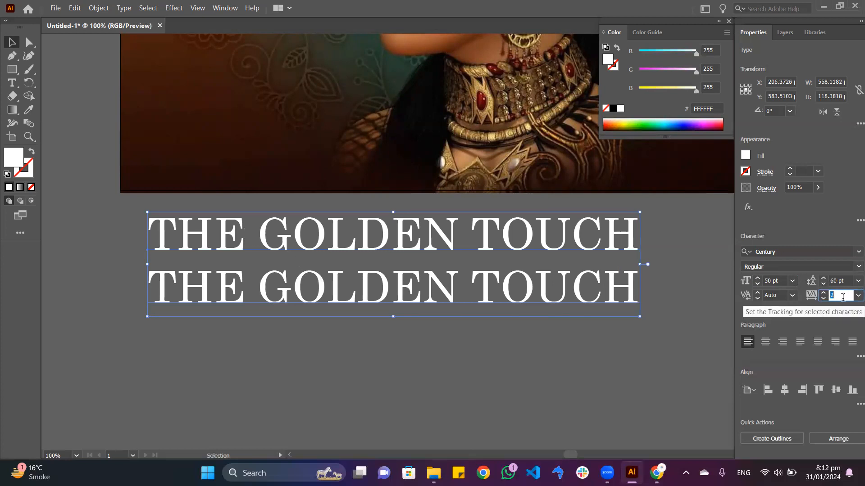
scroll(844, 297, up, 3)
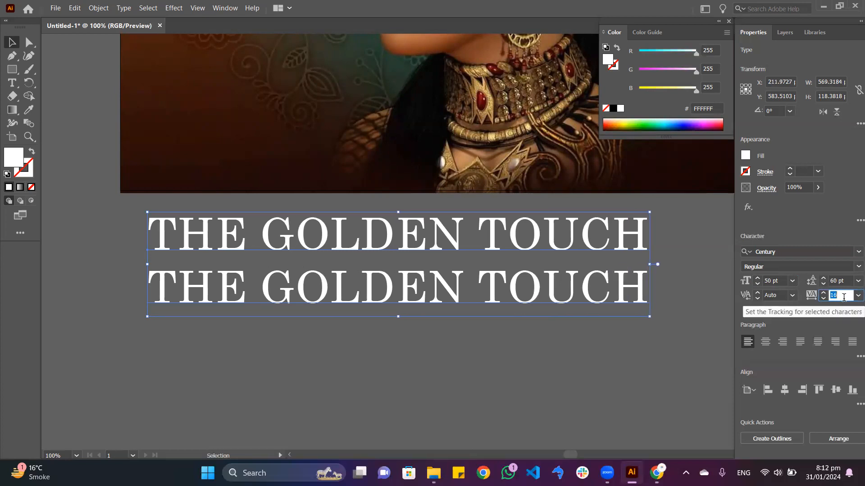
Select the word THE in the first title line and widen its tracking to 71
click(250, 230)
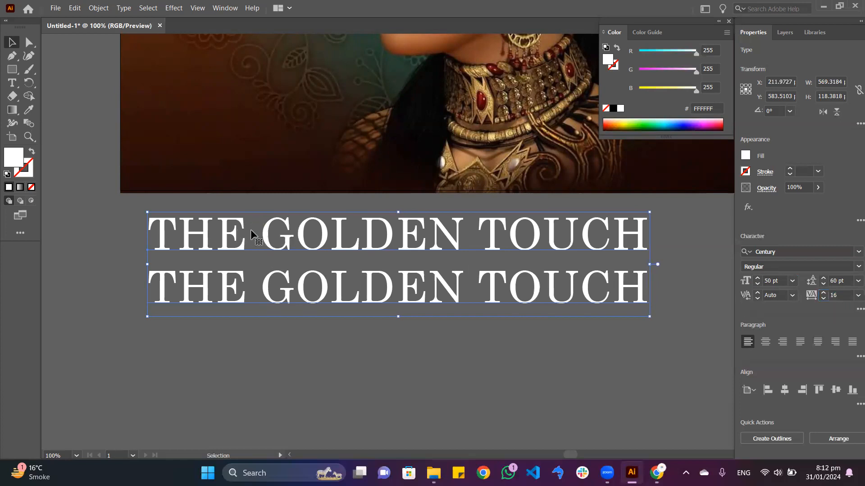
double_click(249, 229)
triple_click(250, 230)
click(215, 229)
drag(246, 230, 143, 223)
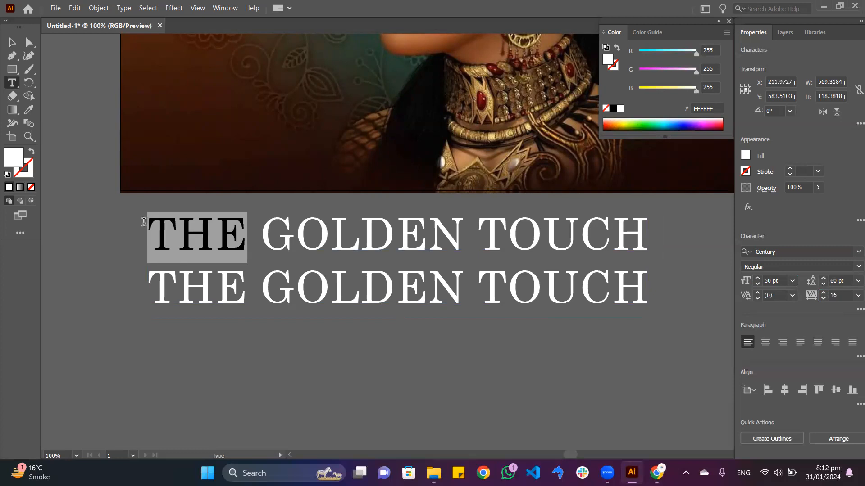
click(835, 294)
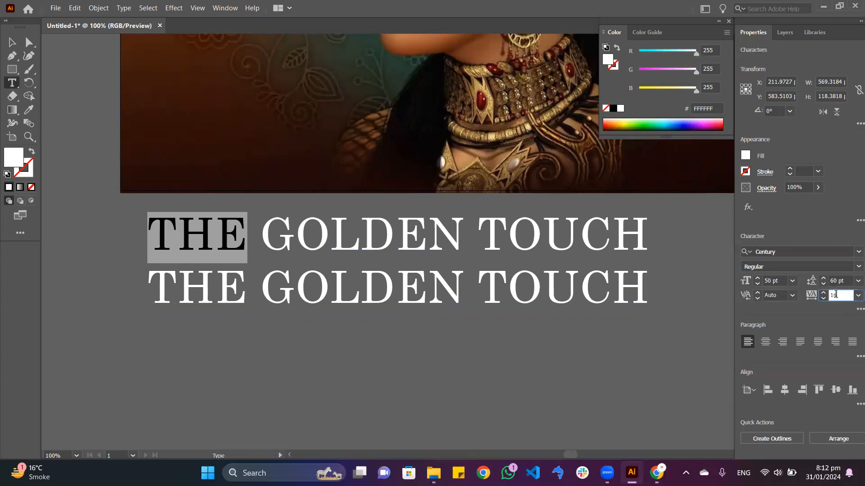
scroll(834, 294, up, 15)
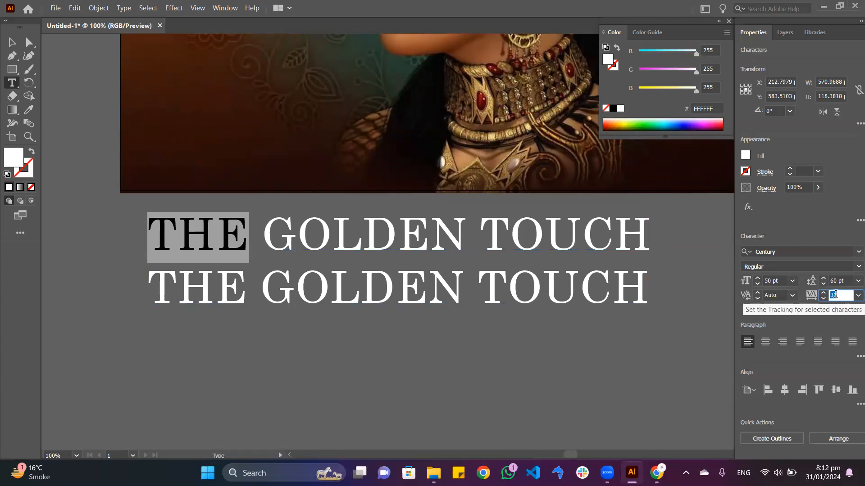
scroll(834, 294, up, 20)
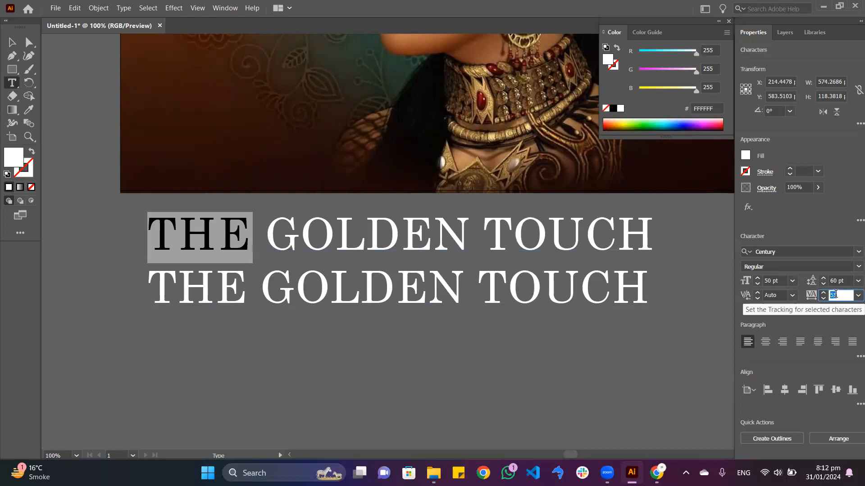
scroll(835, 294, up, 12)
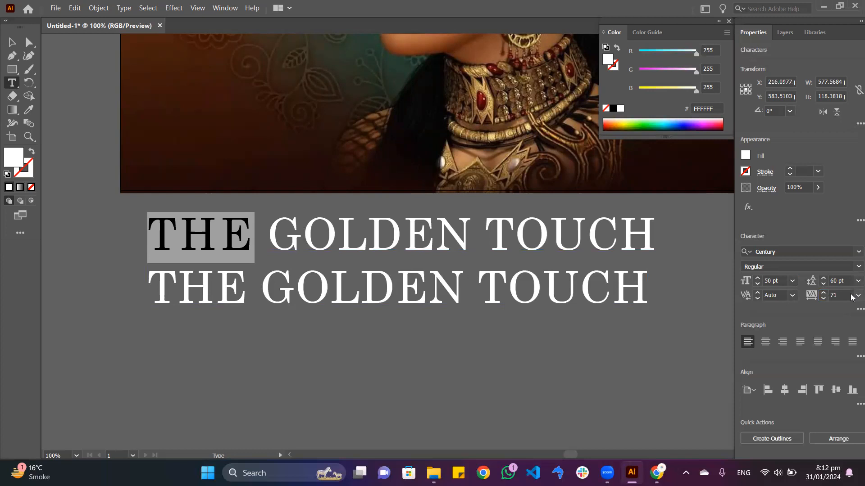
Set the tracking of the word THE in the first title line to 0 and deselect the text
click(858, 295)
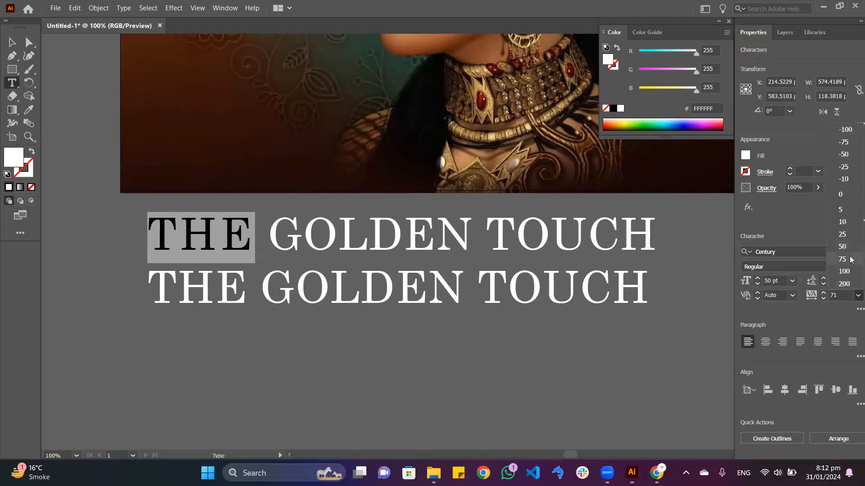
click(841, 194)
ctrl+click(705, 313)
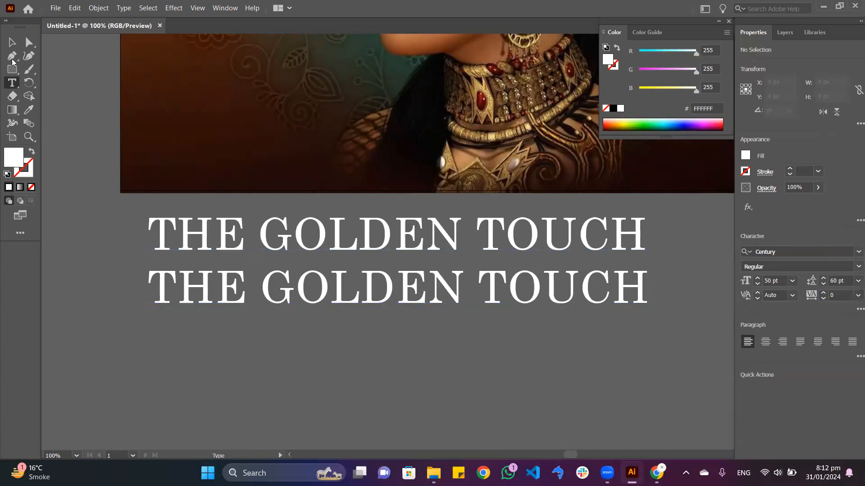
Replace the word THE in the first title line with THE at a tracking of 16
drag(248, 283, 140, 290)
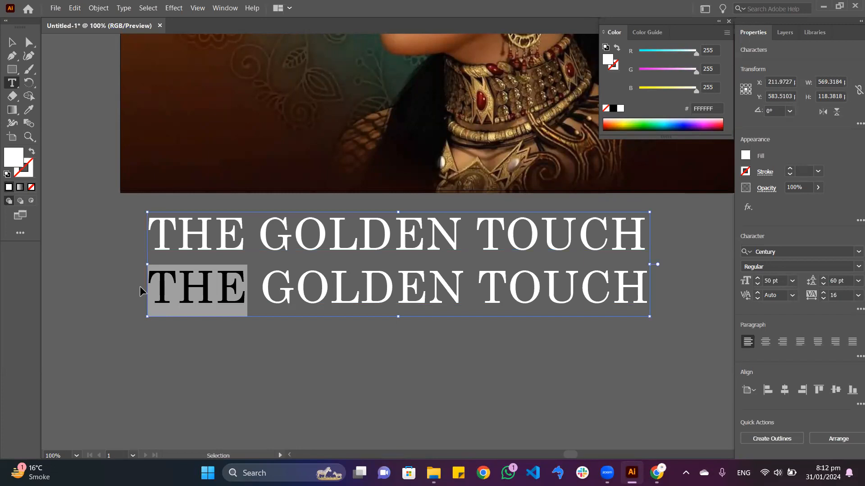
drag(251, 228, 158, 223)
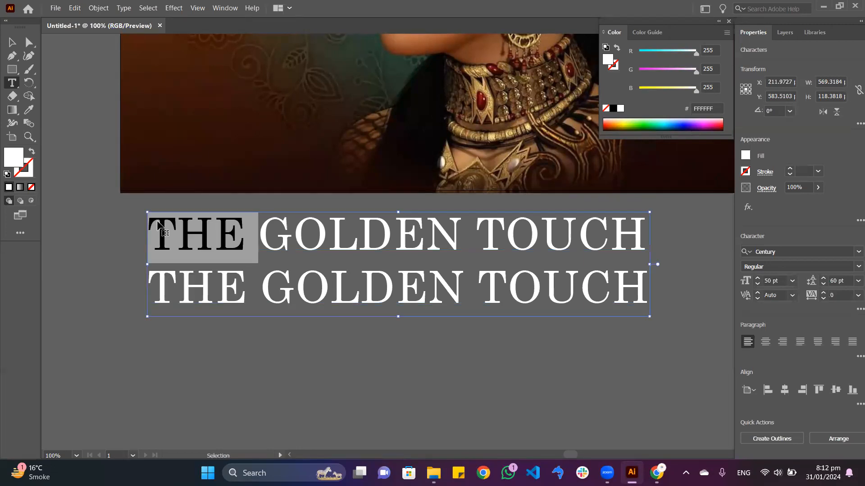
text(THE)
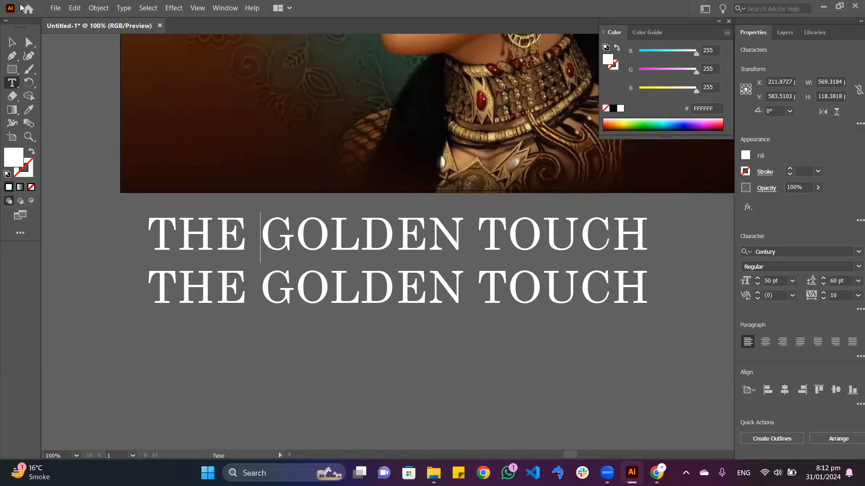
click(12, 42)
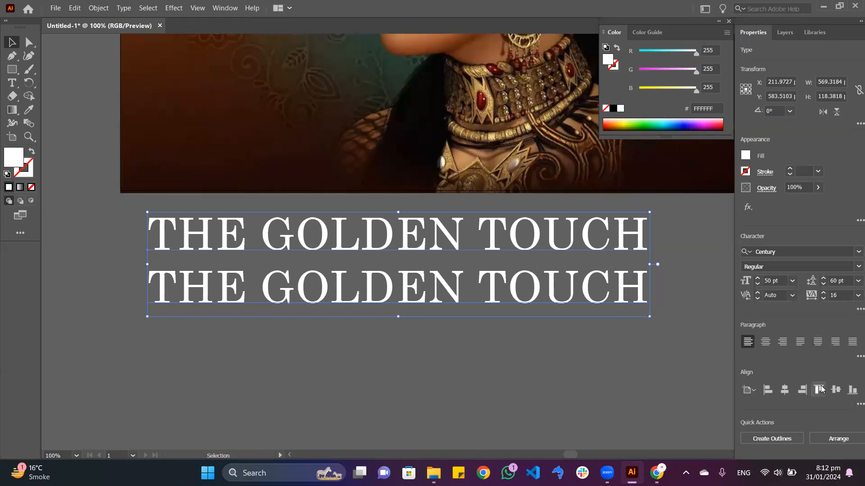
Delete the second THE GOLDEN TOUCH line together with its empty line break
scroll(560, 263, down, 1)
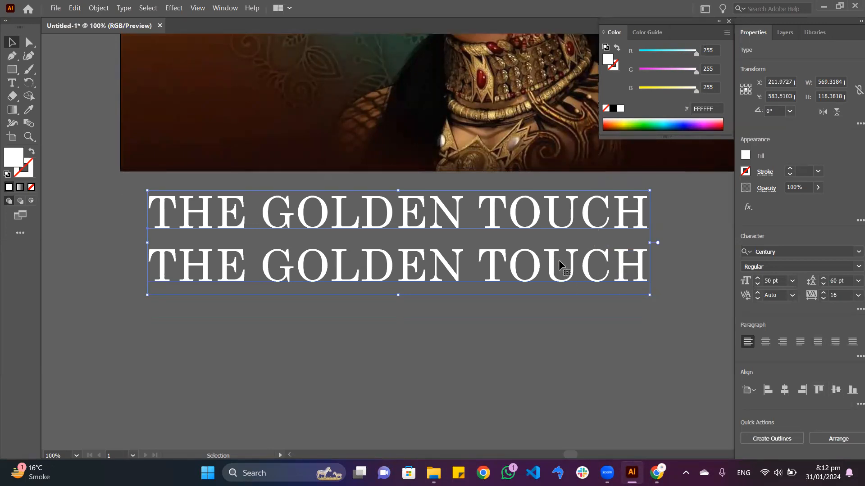
triple_click(496, 266)
key(BackSpace)
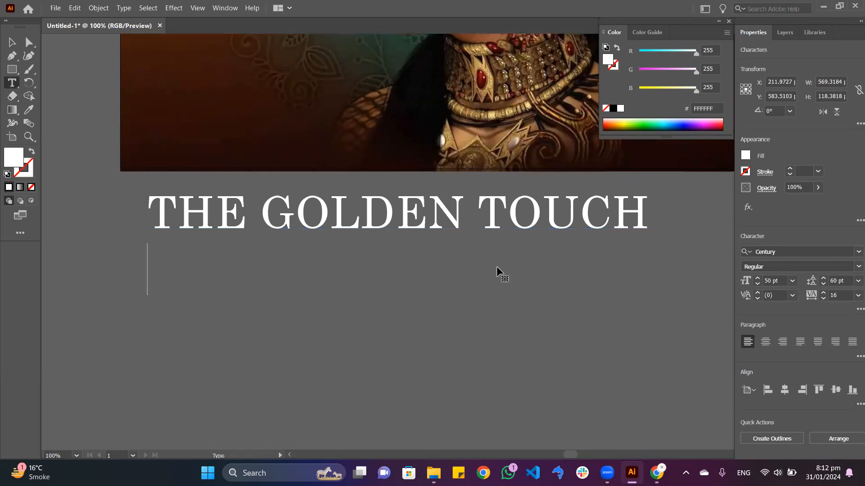
key(BackSpace)
click(12, 42)
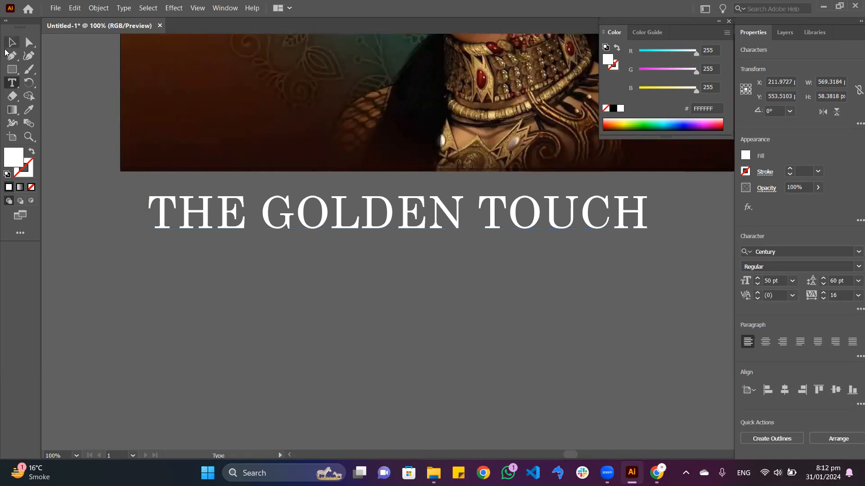
Move the title back onto the picture, just inside its upper edge above the woman's headpiece
scroll(417, 230, up, 1)
key(ctrl+minus)
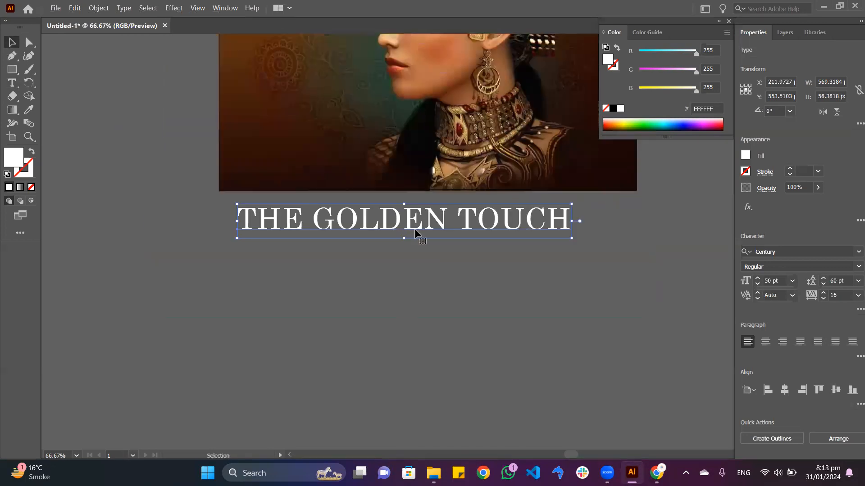
scroll(411, 231, up, 2)
drag(407, 275, 431, 131)
scroll(433, 109, up, 4)
scroll(431, 131, up, 2)
drag(450, 218, 431, 110)
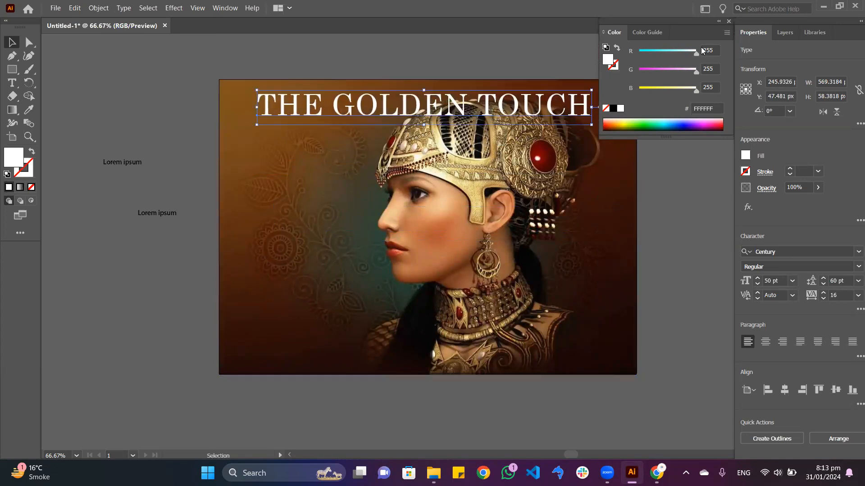
Close the floating colour settings and delete the two stray Lorem ipsum texts beside the artboard
drag(717, 30, 717, 53)
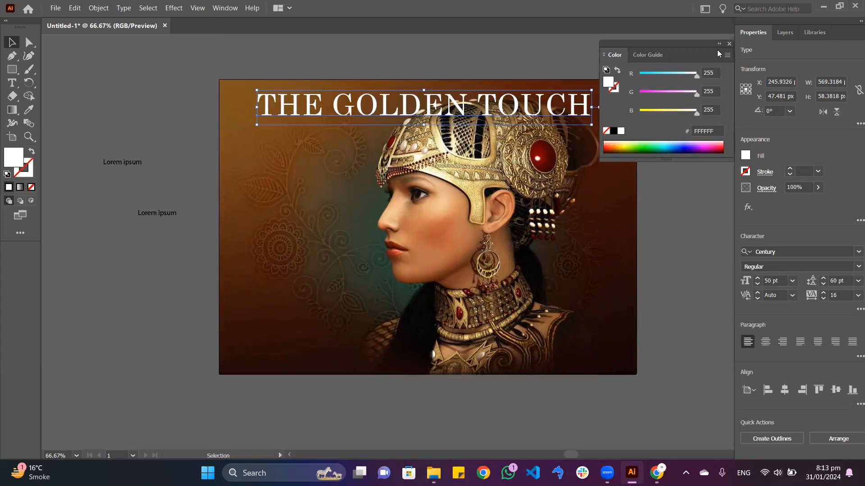
click(729, 44)
scroll(500, 171, down, 1)
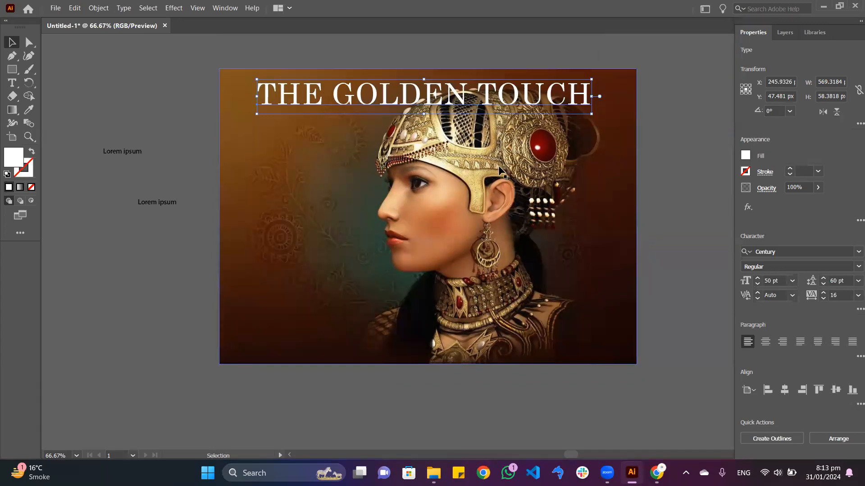
scroll(279, 140, right, 2)
scroll(279, 140, up, 1)
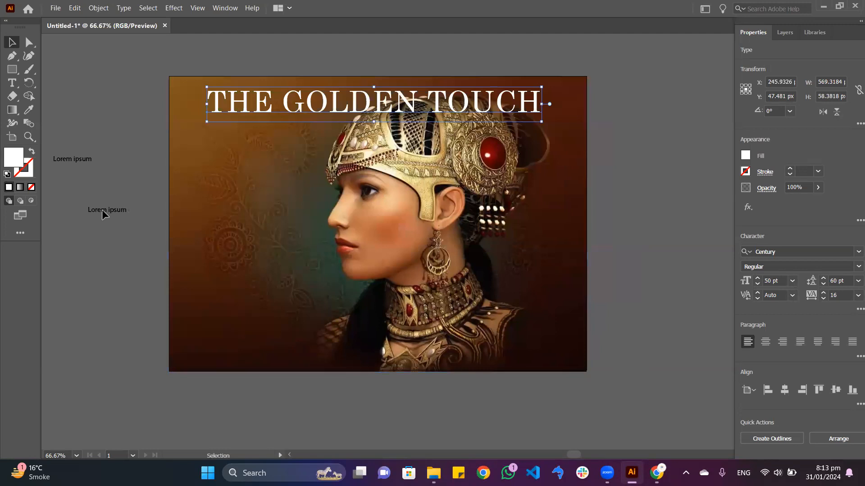
drag(50, 153, 134, 220)
key(Delete)
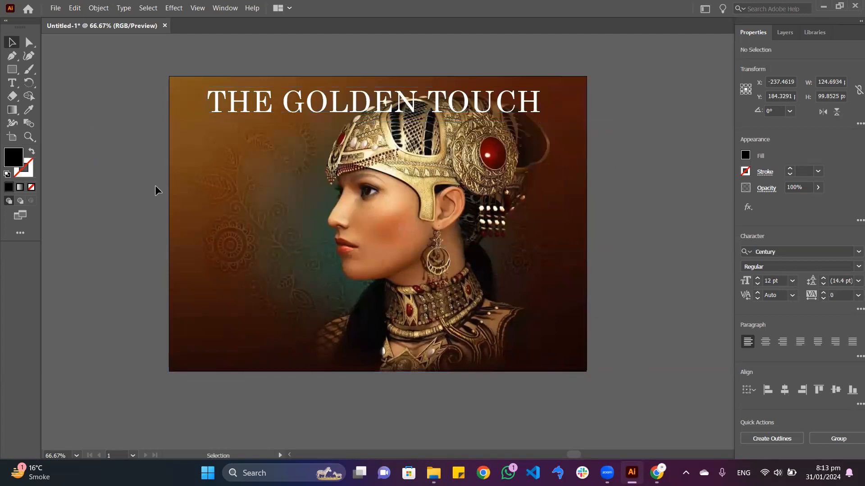
Try aligning the title to the artboard's left, horizontal centre, right, top, vertical centre and bottom
click(400, 106)
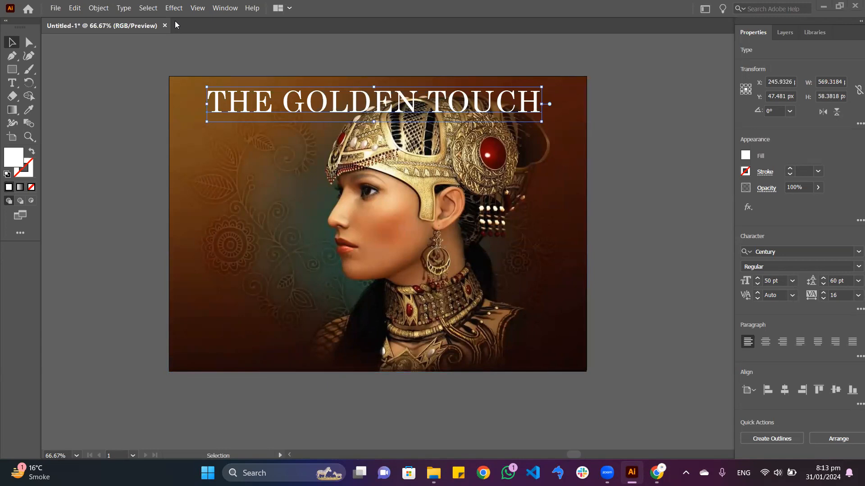
click(768, 391)
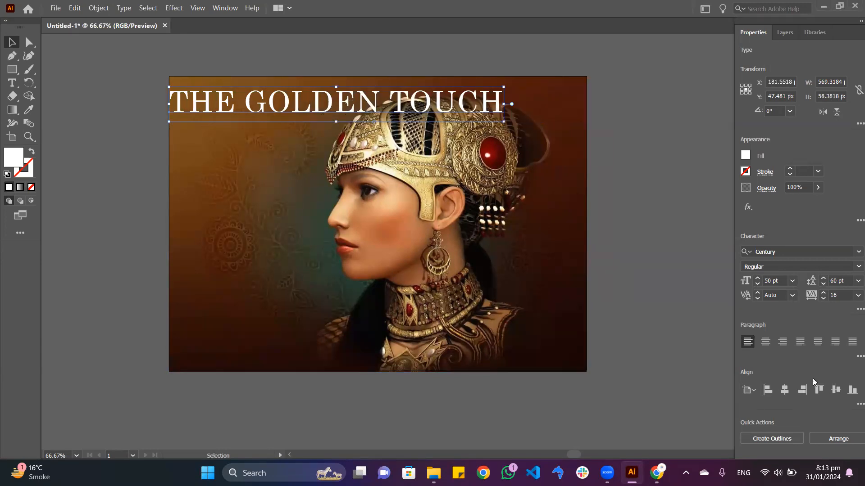
click(785, 390)
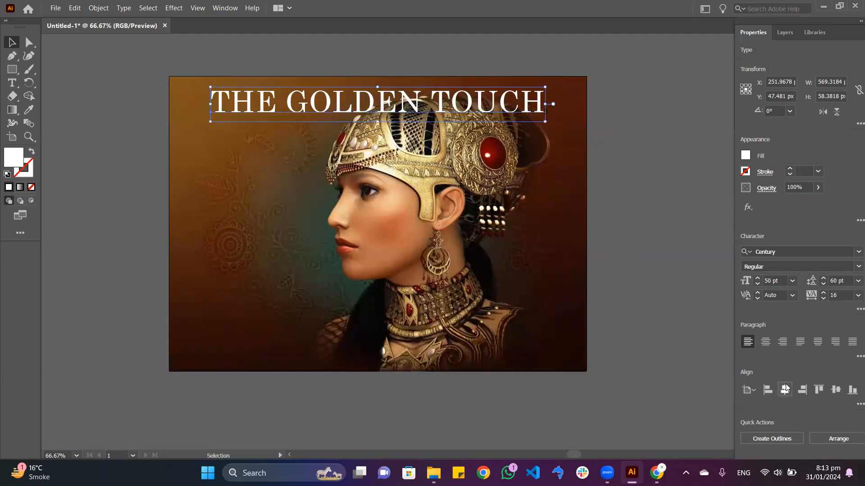
click(805, 391)
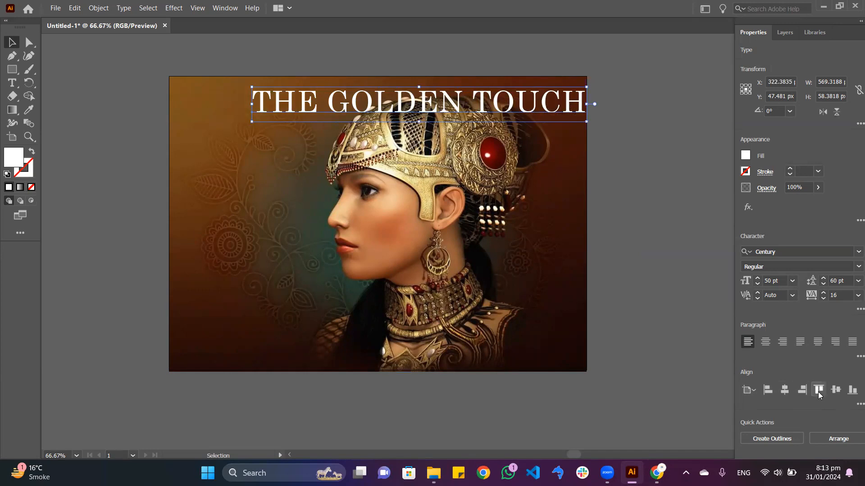
click(818, 391)
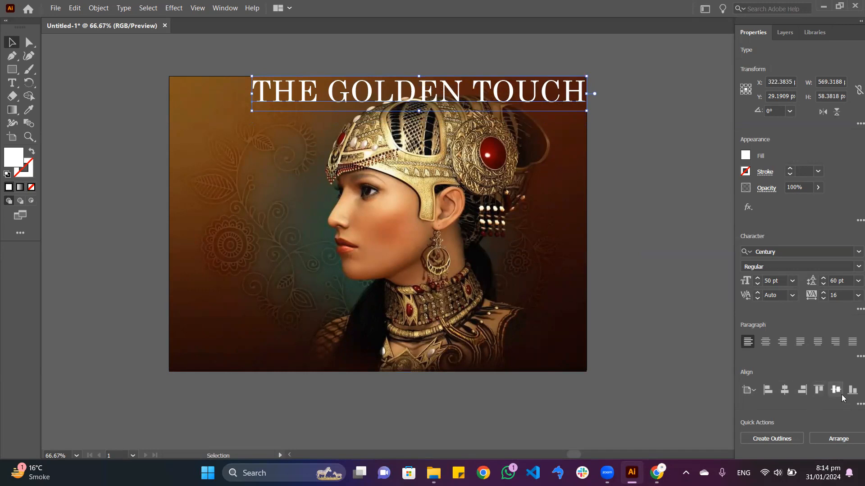
click(836, 391)
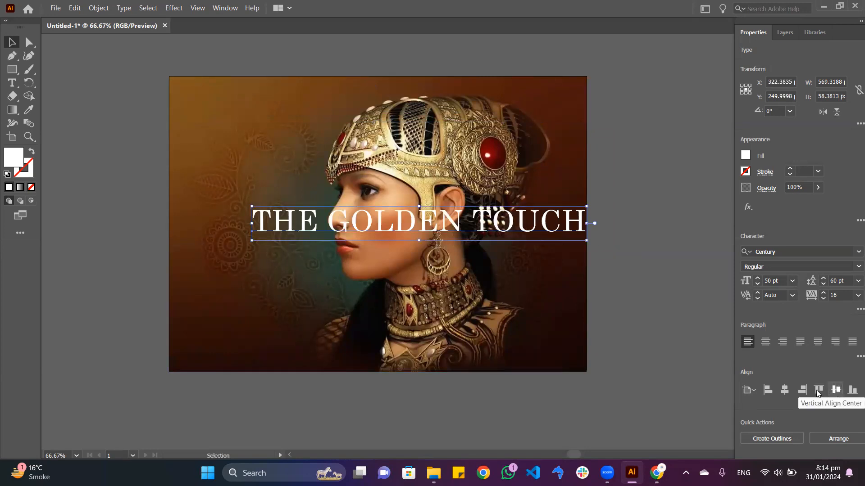
click(784, 390)
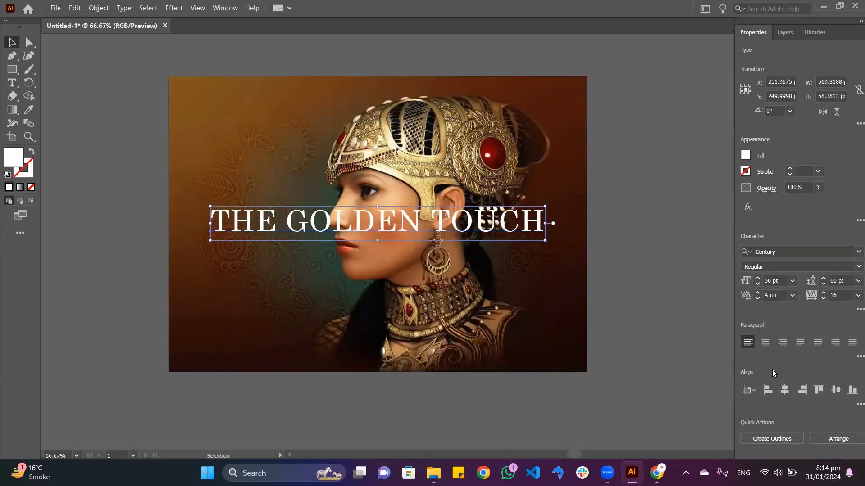
click(851, 391)
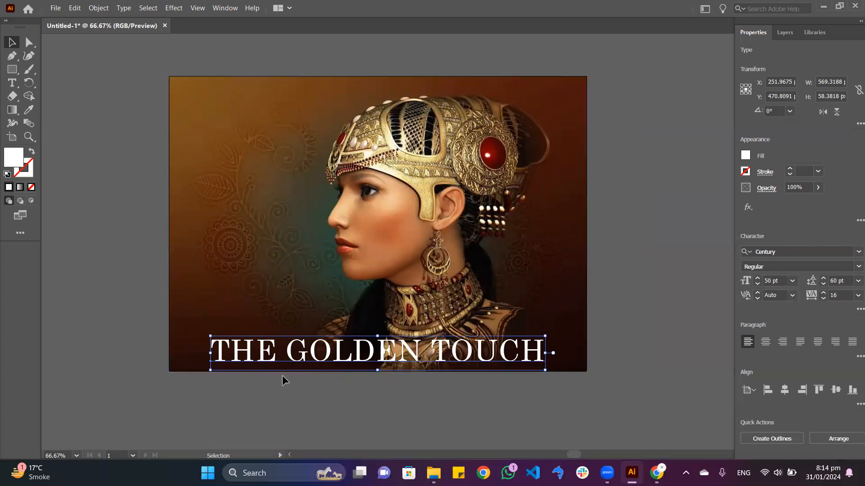
click(664, 236)
Move the title back to just inside the picture's upper edge and centre it horizontally on the artboard
click(452, 353)
drag(452, 353, 456, 104)
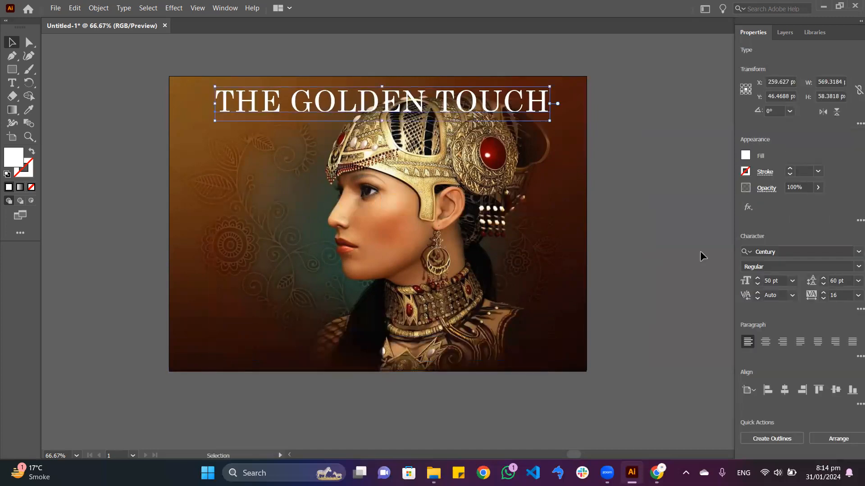
click(784, 390)
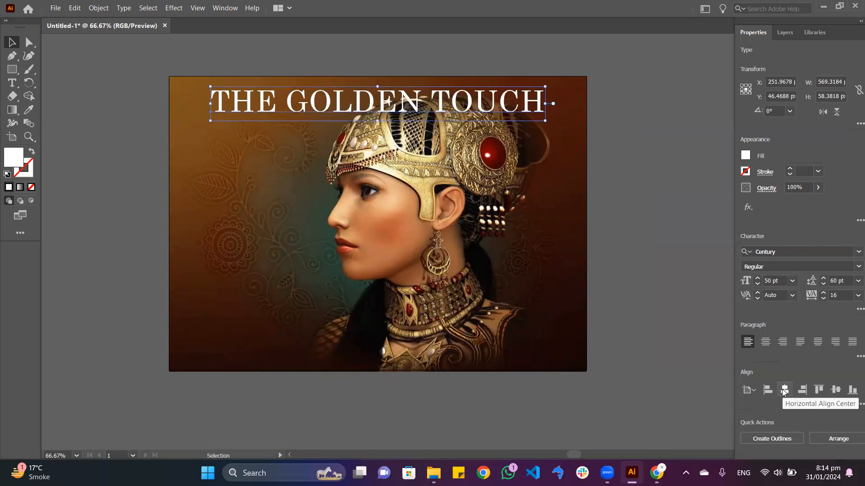
click(678, 275)
Add a Lorem ipsum placeholder as point text just below the title and reduce its font size to 26 pt
scroll(404, 228, down, 1)
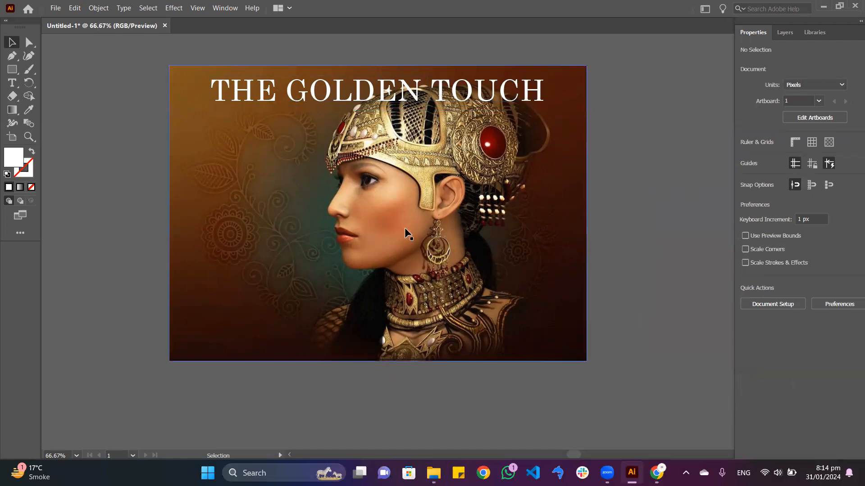
click(9, 81)
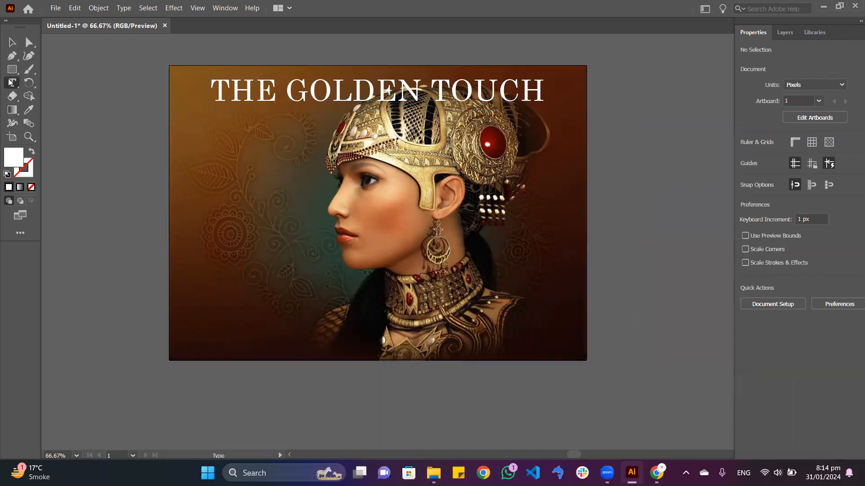
drag(186, 115, 565, 321)
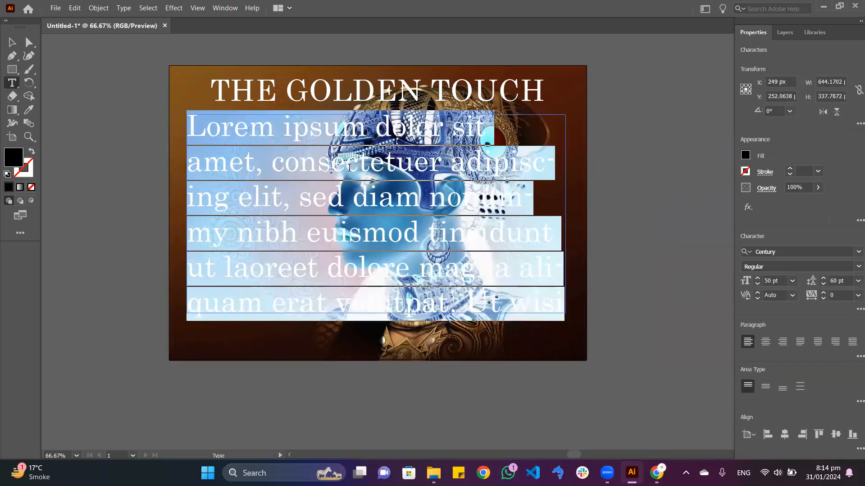
key(ctrl+z)
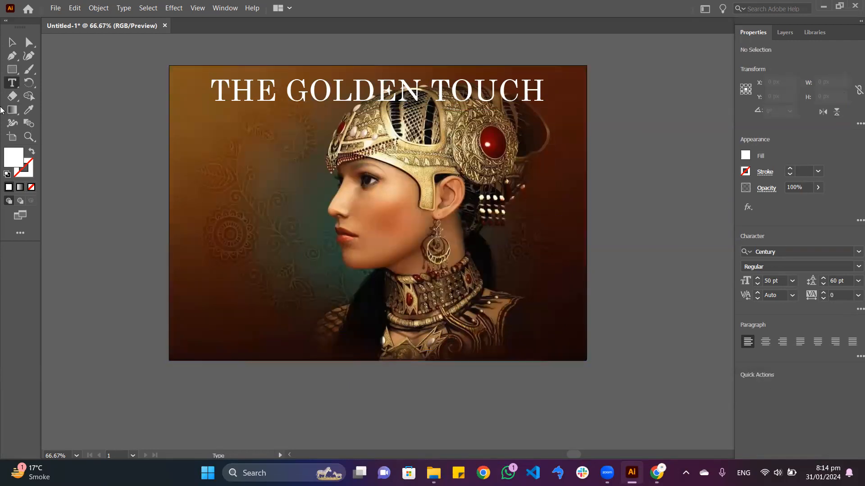
click(292, 131)
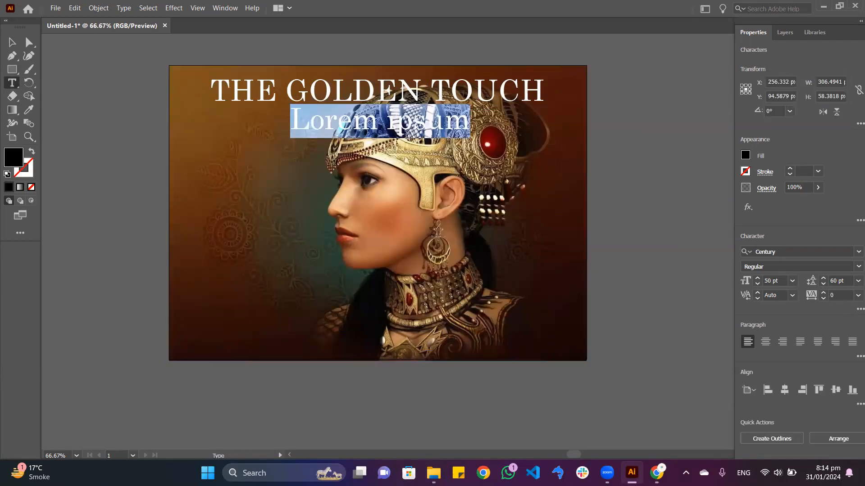
click(771, 280)
scroll(771, 280, down, 19)
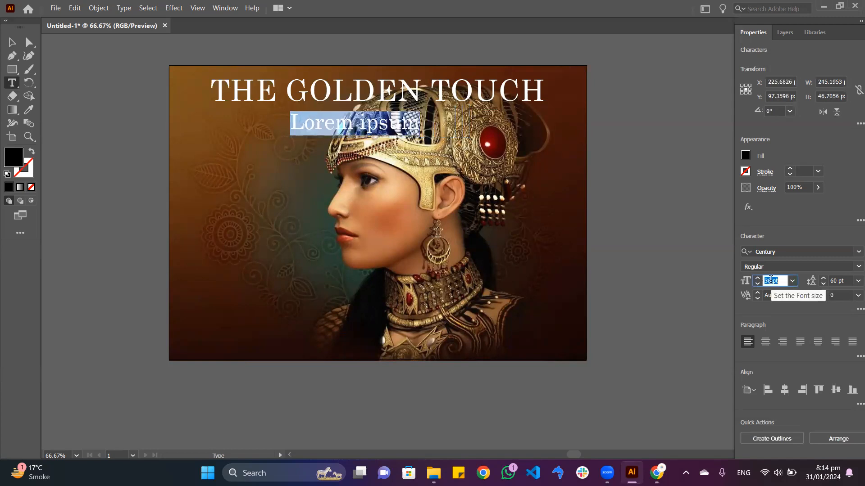
scroll(771, 280, down, 5)
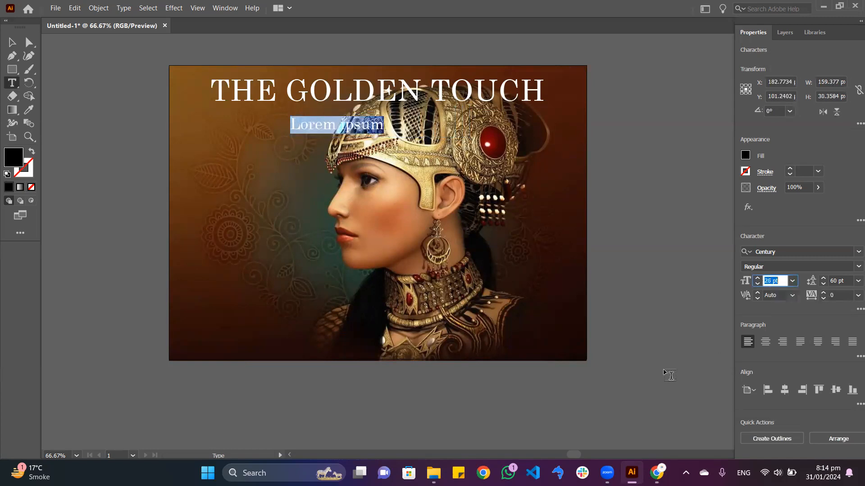
key(Return)
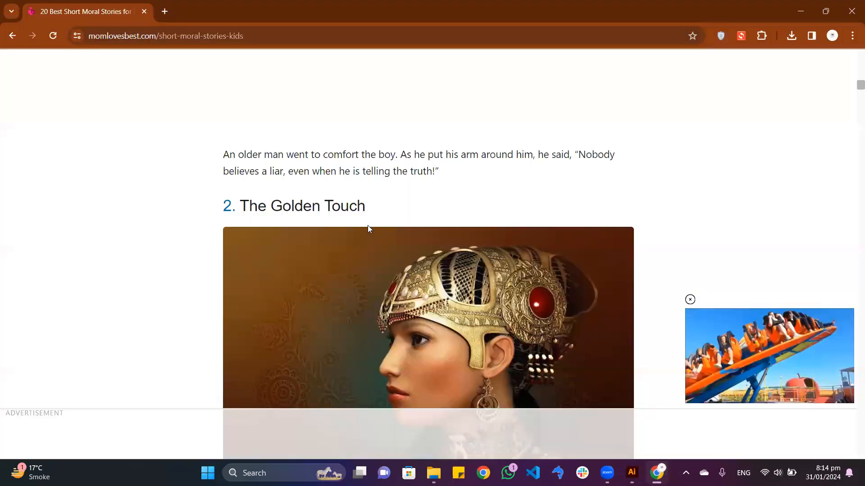
Examine the story text under The Golden Touch heading in the web article, zooming the page out to fit all its paragraphs
scroll(292, 94, down, 3)
scroll(304, 103, up, 1)
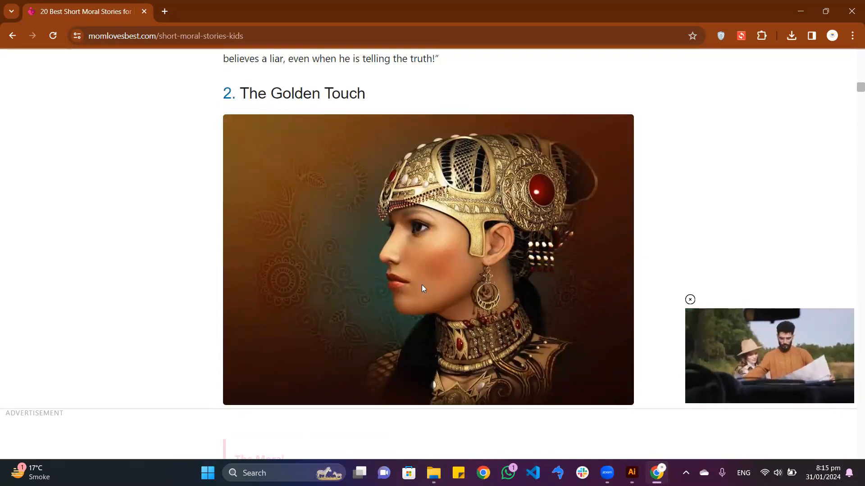
scroll(424, 254, down, 1)
scroll(425, 257, down, 7)
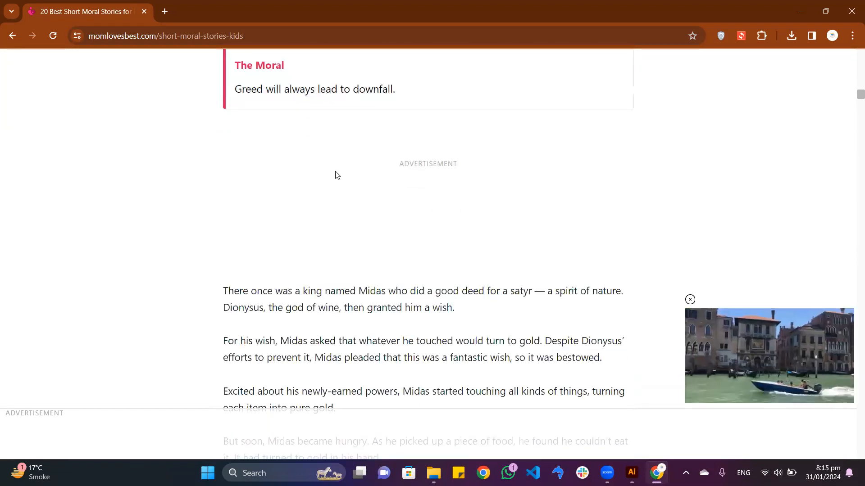
scroll(320, 193, down, 3)
scroll(329, 193, down, 5)
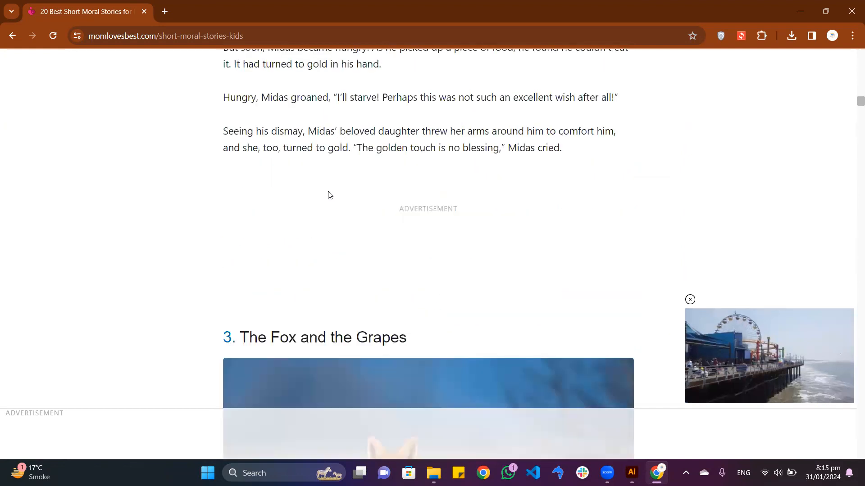
scroll(329, 193, up, 5)
key(ctrl+minus)
key(ctrl+minus)
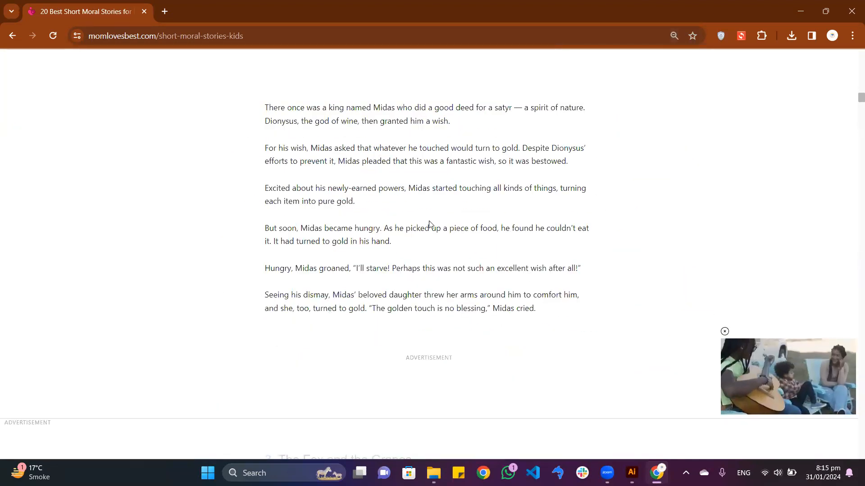
Switch back to Illustrator and set the Lorem ipsum placeholder's font size to 18 pt
click(632, 472)
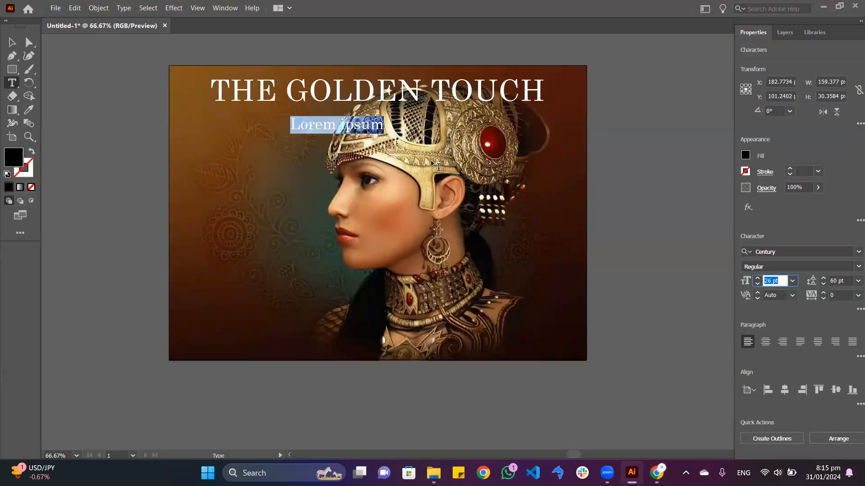
click(774, 281)
text(17)
key(Return)
key(Up)
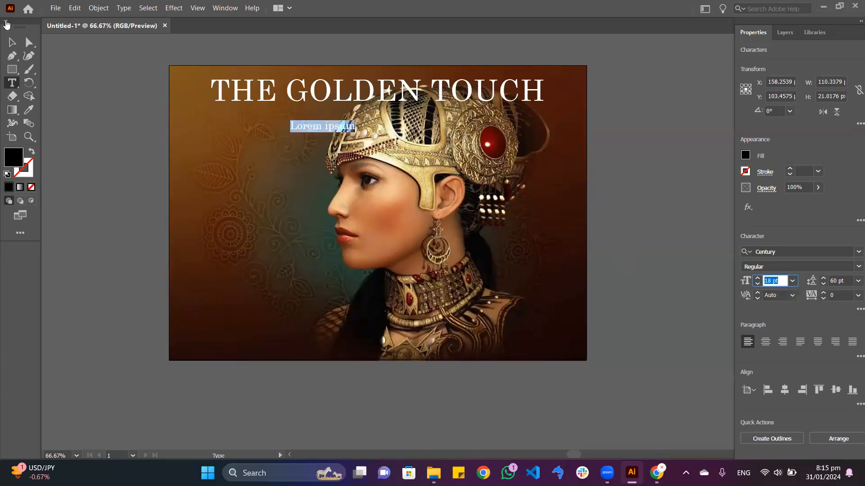
Move the Lorem ipsum placeholder below the word THE of the title and give it a white fill
click(13, 44)
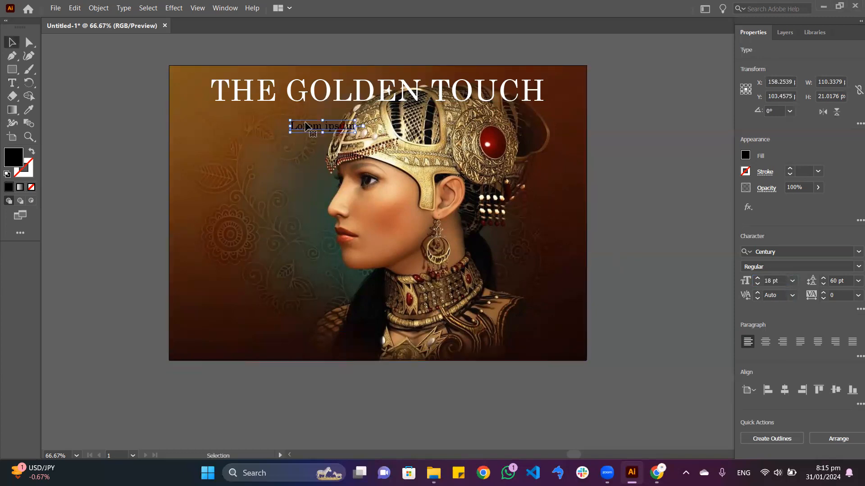
drag(296, 129, 223, 116)
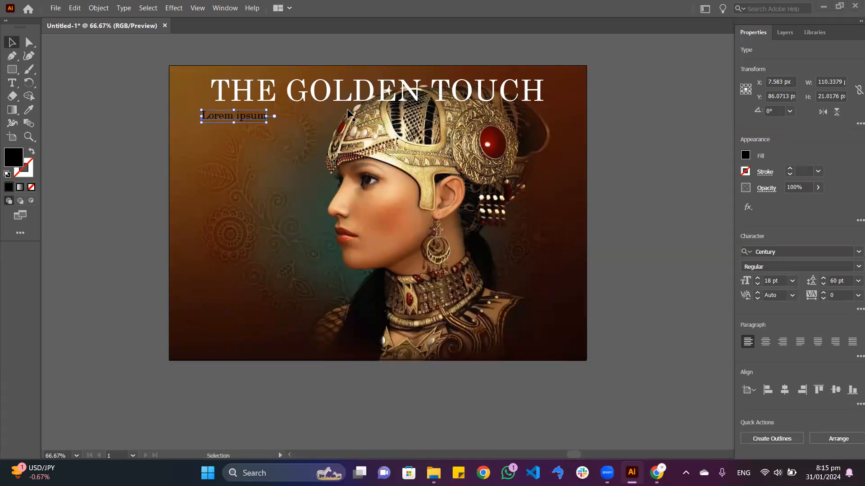
click(745, 157)
click(638, 196)
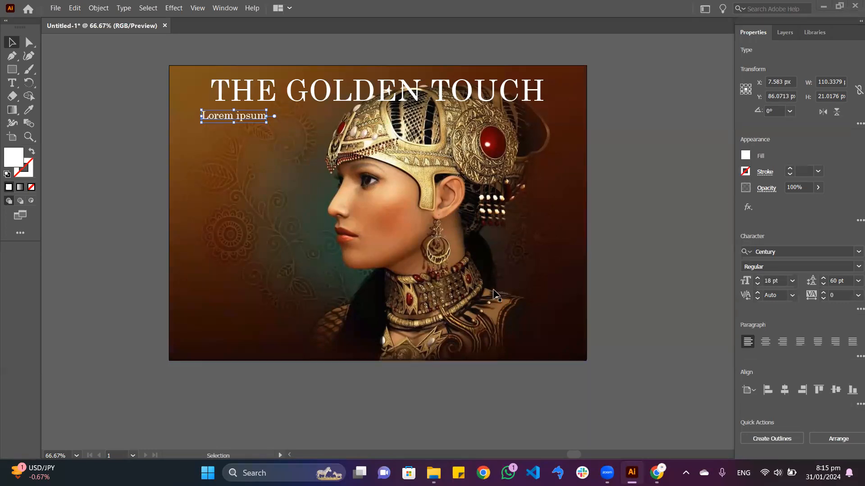
Switch to the browser and copy the Midas story from "There once was a king named Midas" through "Midas cried."
key(alt+Tab)
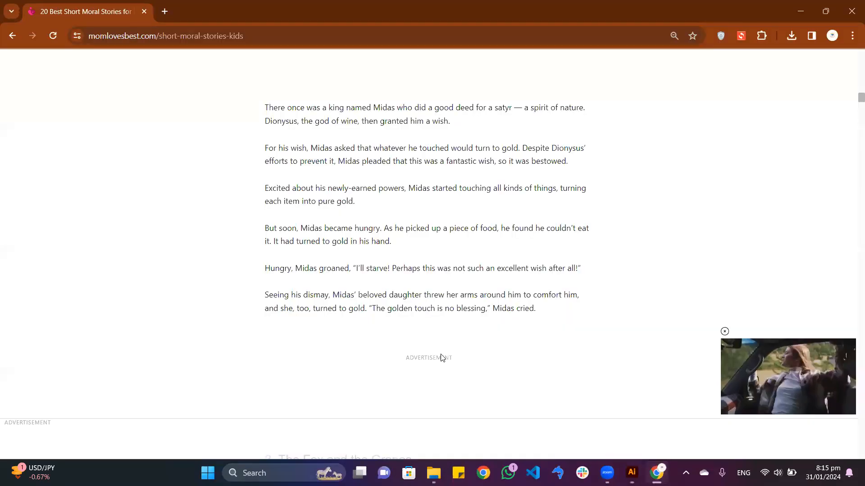
scroll(377, 308, down, 3)
scroll(377, 305, up, 5)
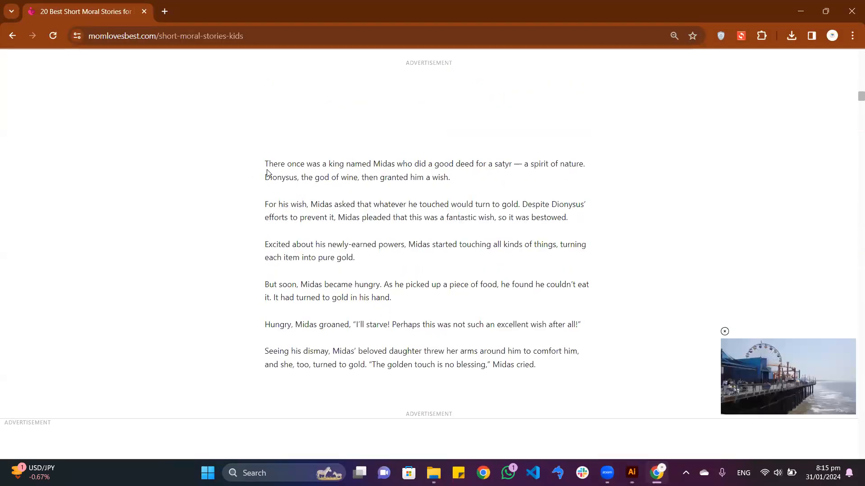
drag(266, 163, 536, 365)
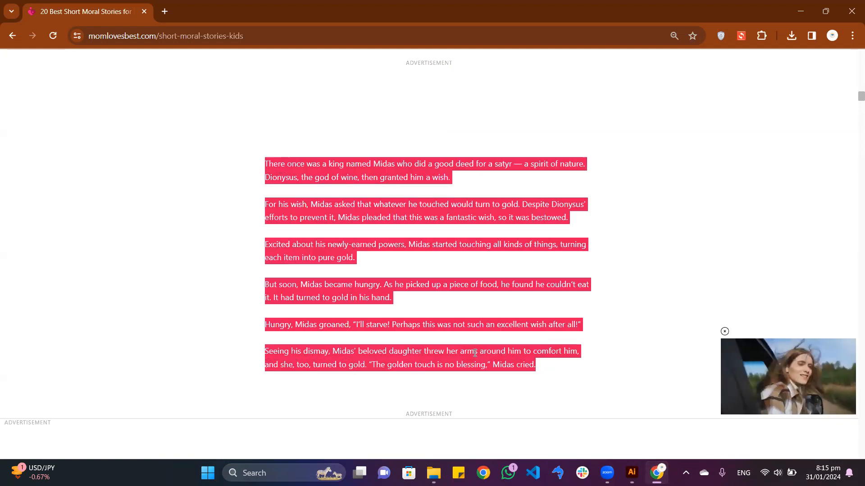
right_click(477, 185)
click(530, 198)
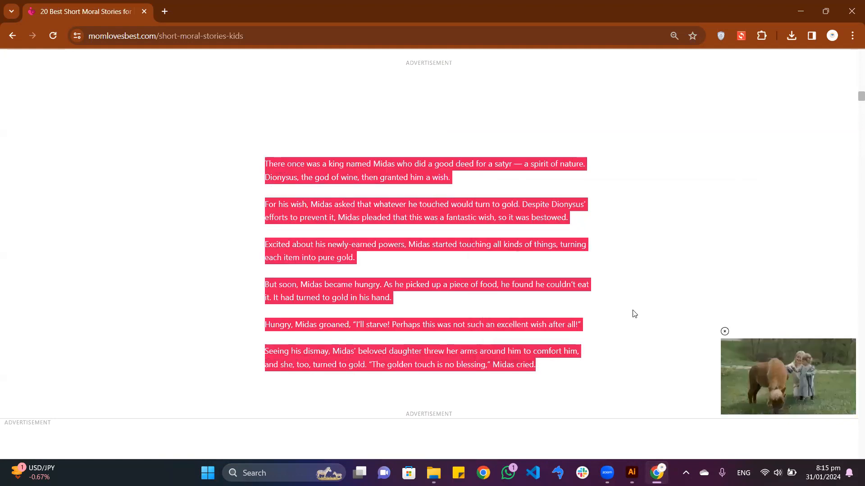
Switch back to Illustrator and replace the Lorem ipsum placeholder below the title with the copied Midas story
key(alt+Tab)
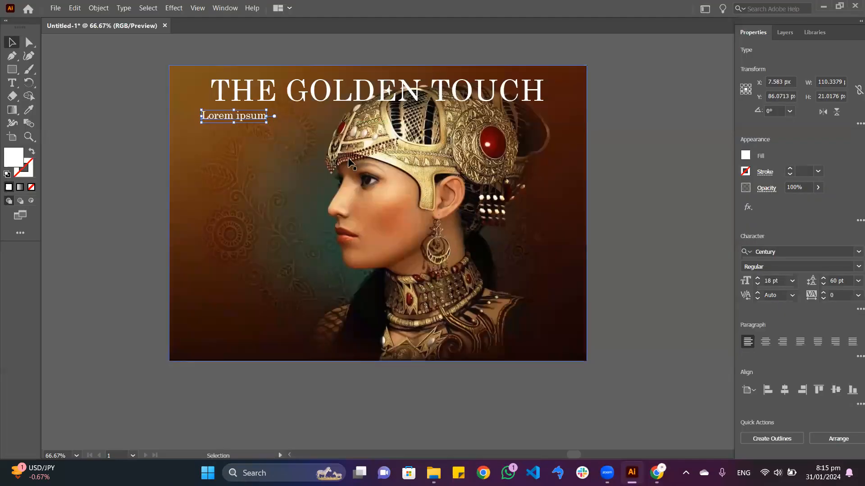
double_click(242, 117)
key(ctrl+a)
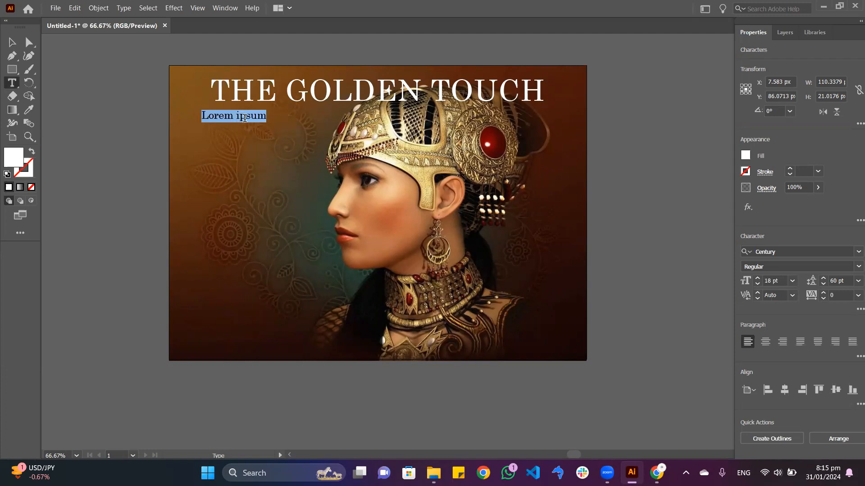
key(ctrl+v)
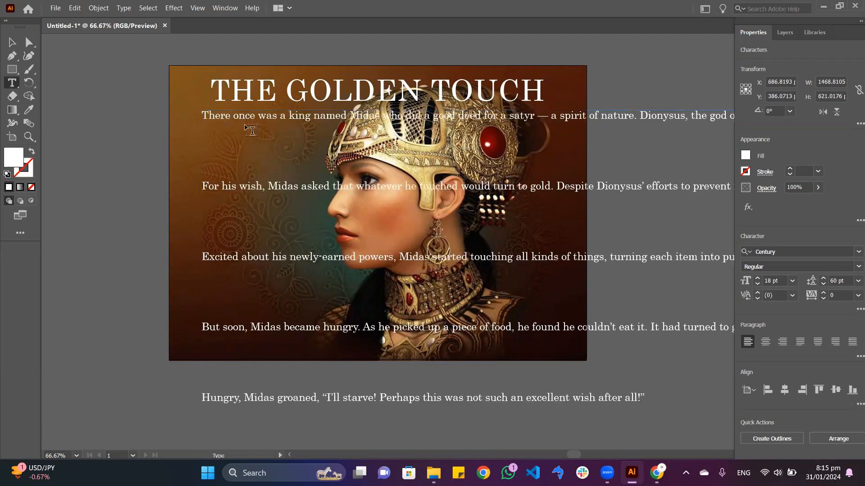
click(12, 43)
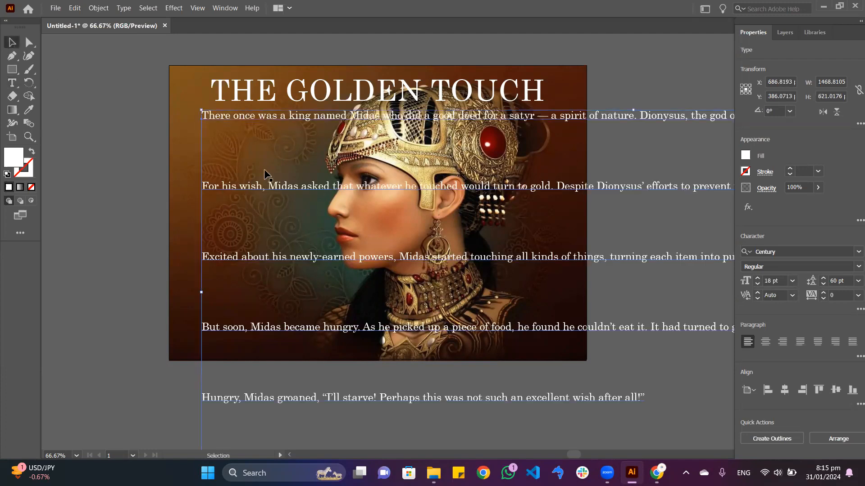
Remove the blank line above the story's last paragraph, "Seeing his dismay", keeping it on its own line
scroll(356, 194, down, 3)
scroll(366, 198, up, 1)
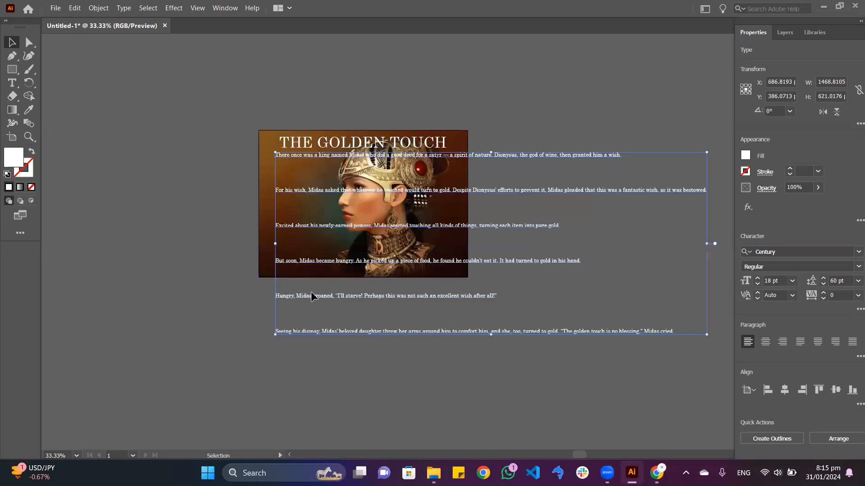
click(276, 338)
click(277, 333)
scroll(276, 334, up, 1)
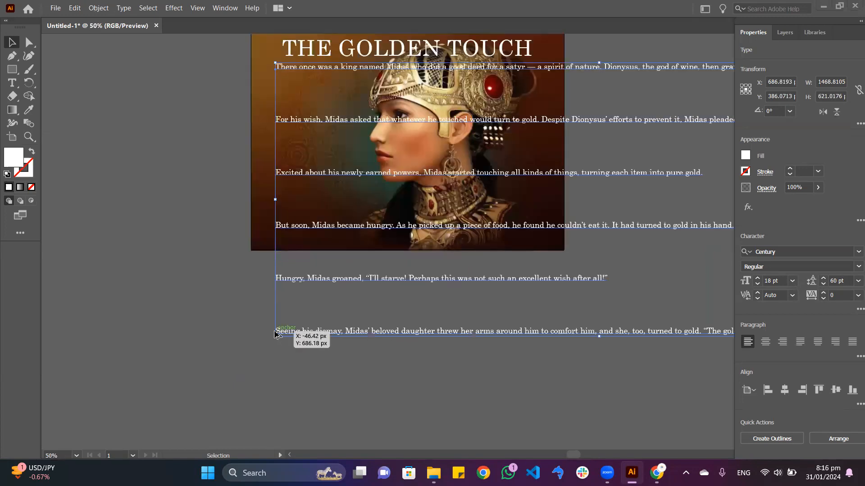
scroll(276, 334, up, 1)
double_click(276, 332)
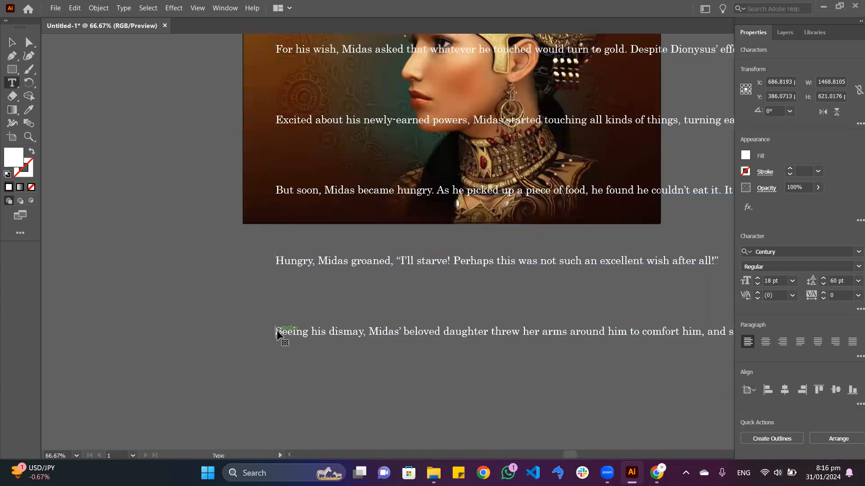
key(BackSpace)
key(BackSpace)
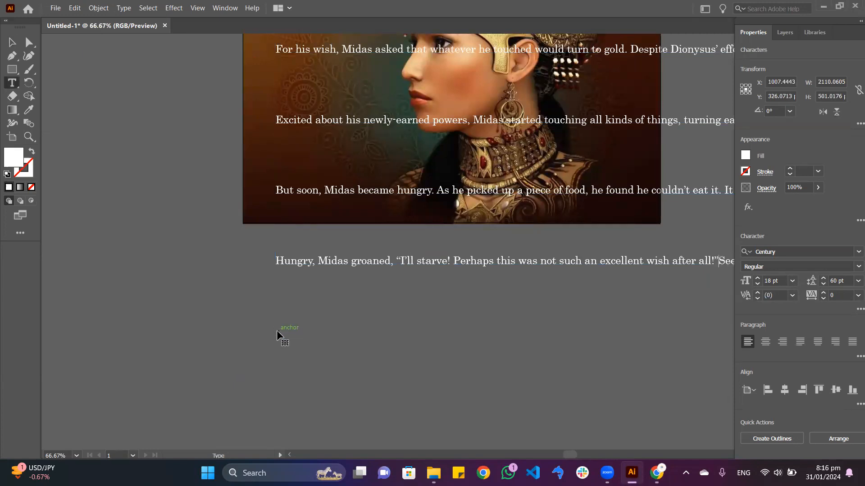
key(Return)
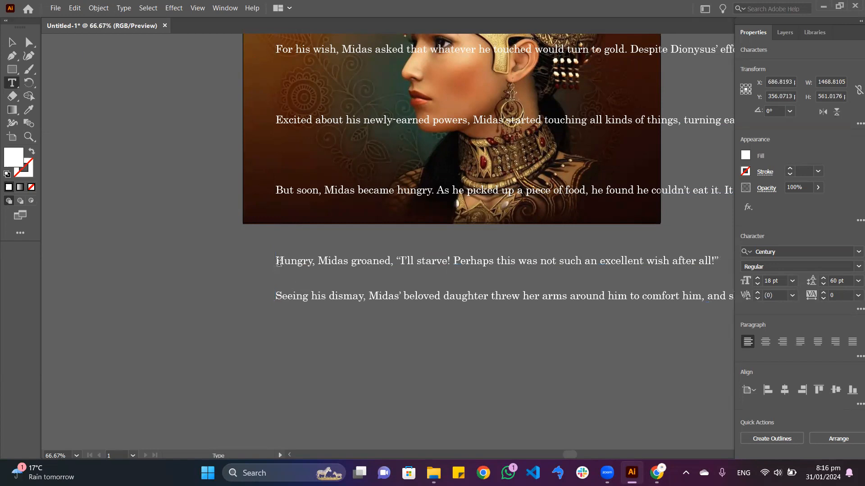
Remove the blank lines above the story paragraphs starting with "Hungry", "But soon", "Excited" and "For his wish"
key(BackSpace)
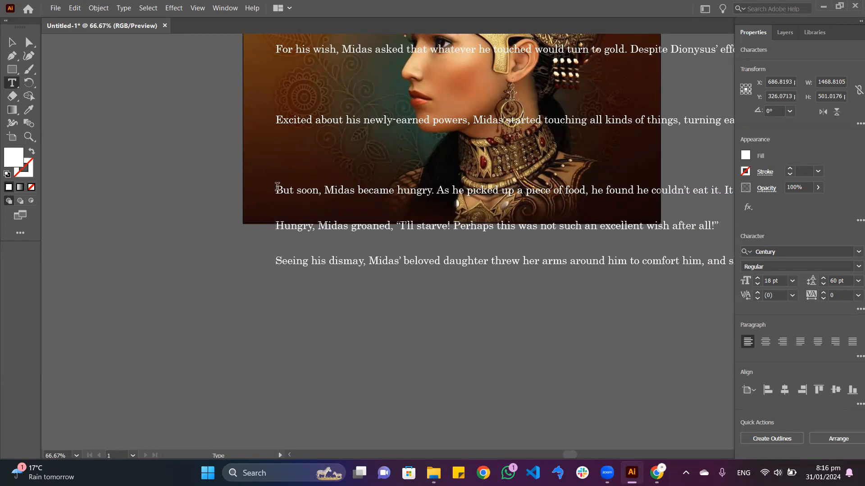
key(BackSpace)
click(276, 121)
key(BackSpace)
scroll(314, 156, up, 3)
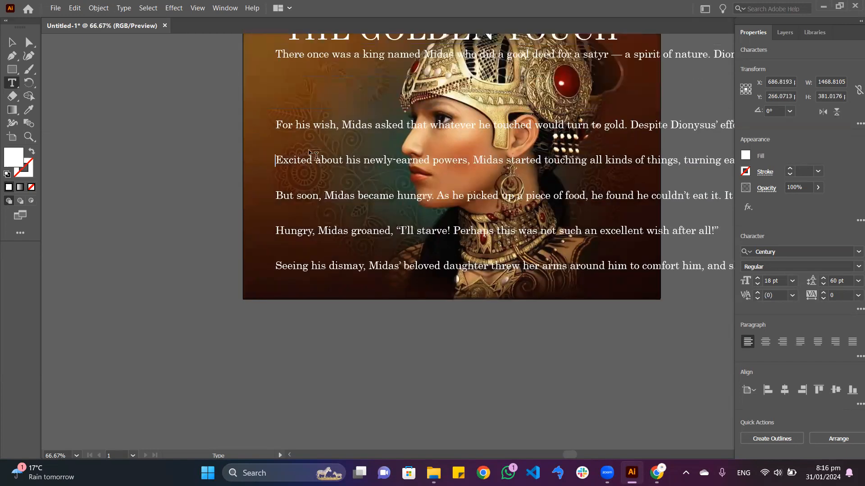
scroll(314, 155, up, 2)
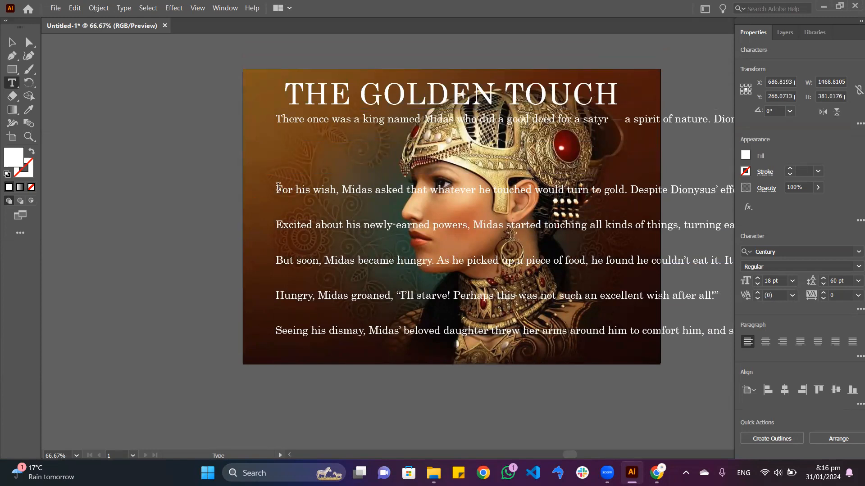
key(BackSpace)
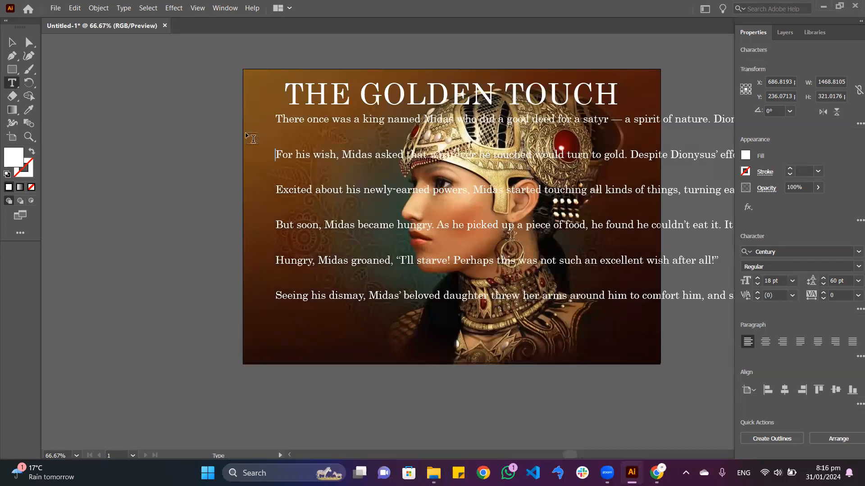
triple_click(295, 155)
key(BackSpace)
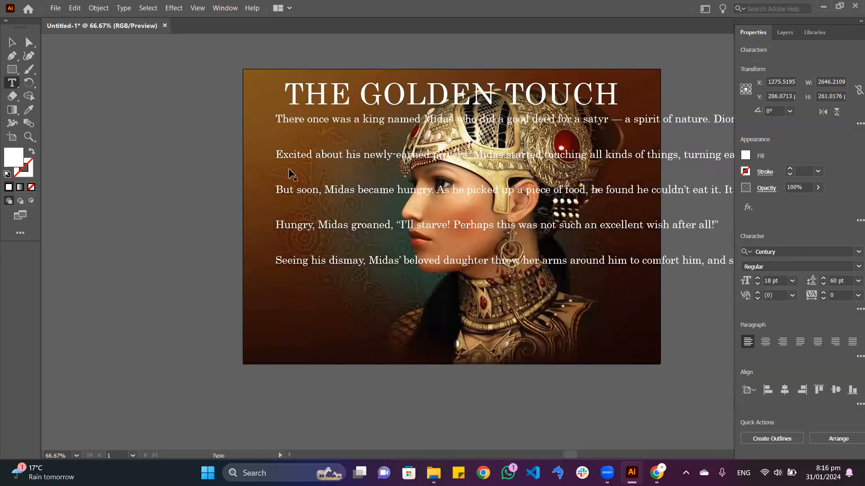
key(ctrl+z)
Shift the story text block left and slightly down from the title, and set its font size to 16 pt
click(12, 41)
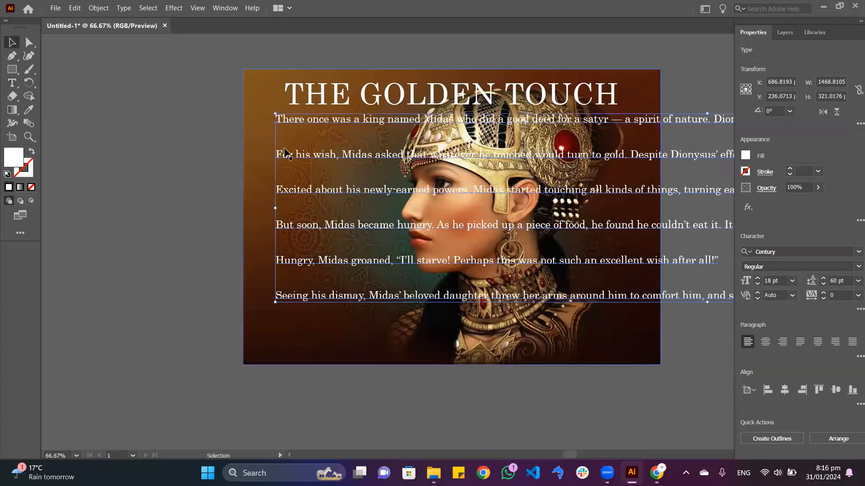
drag(354, 122, 198, 131)
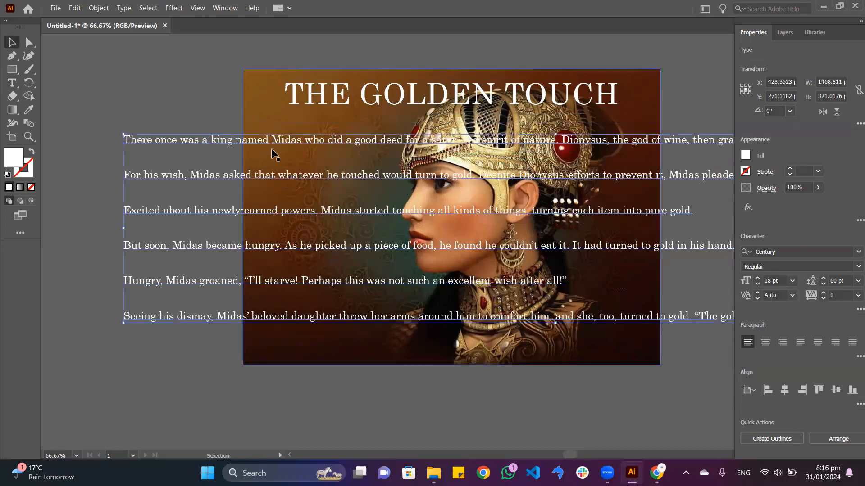
key(ctrl+minus)
key(ctrl+minus)
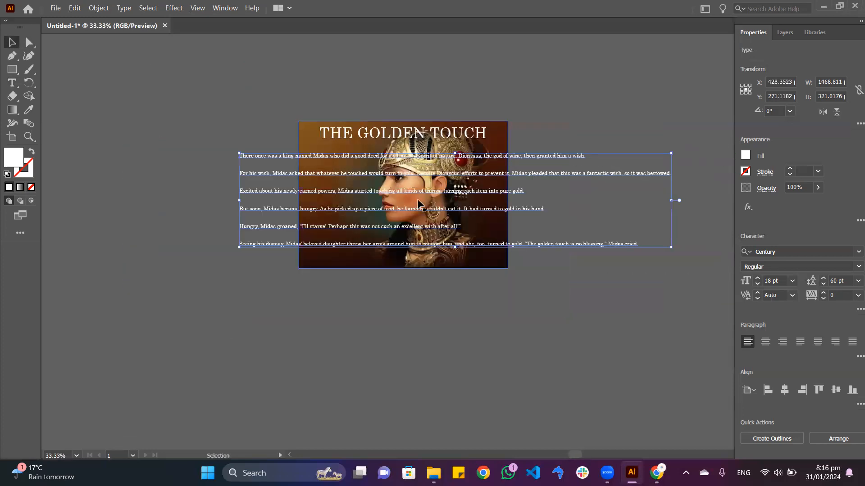
click(757, 283)
click(757, 283)
click(757, 283)
click(757, 283)
click(757, 278)
click(757, 278)
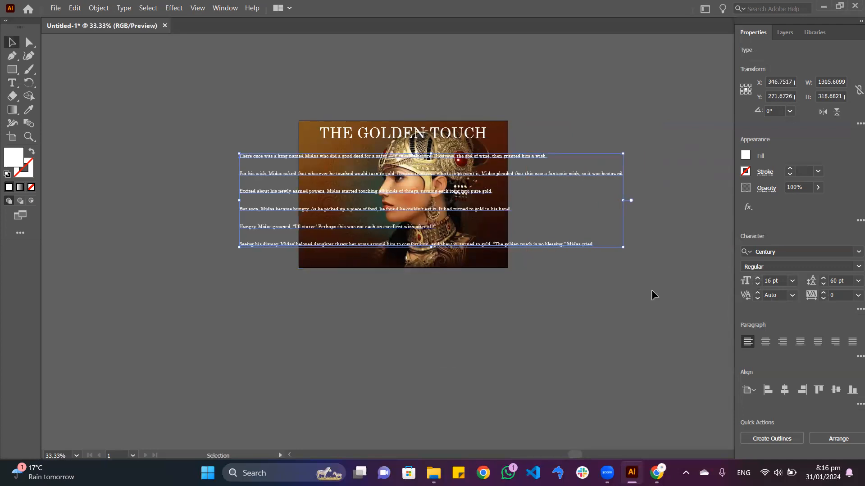
click(565, 304)
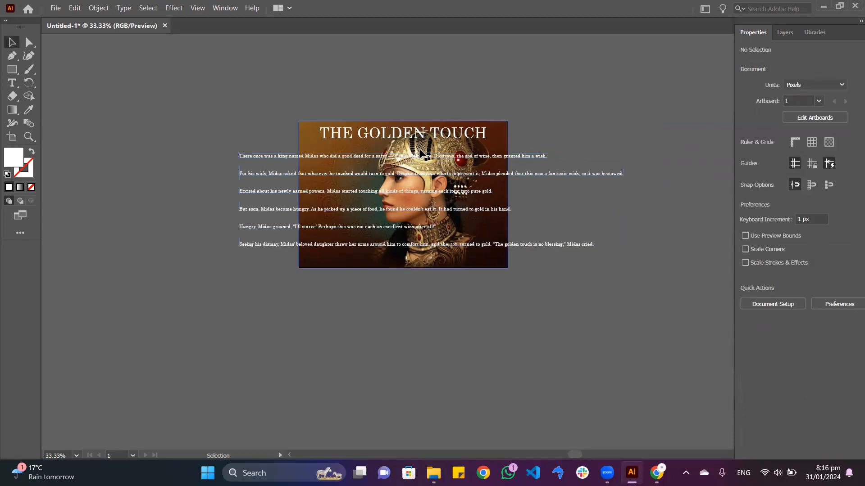
Delete the story text block and create an area text frame about 652 by 311 px over the picture below the title
click(444, 179)
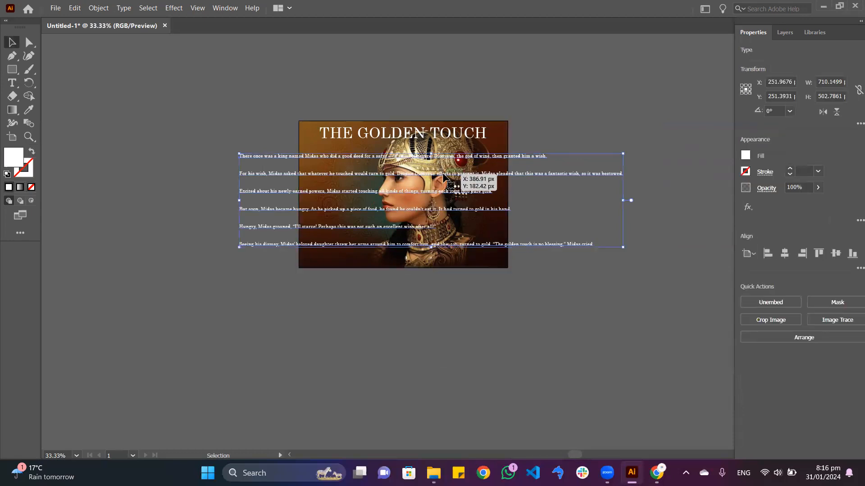
key(Delete)
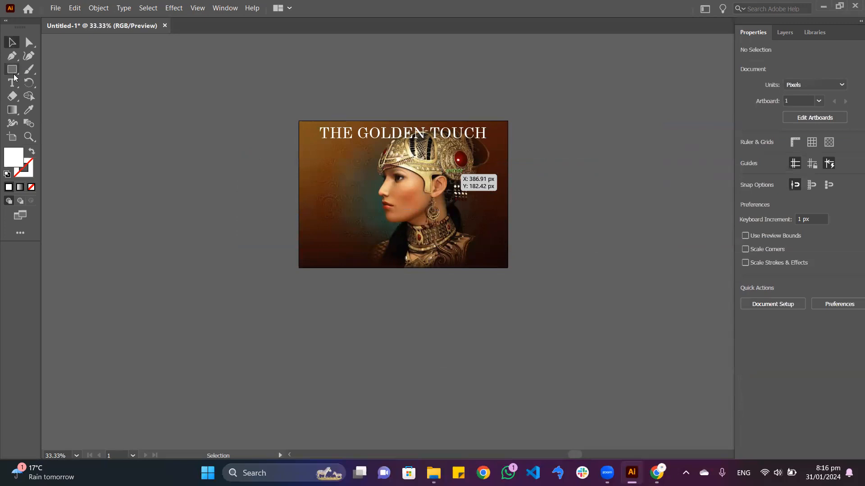
click(13, 82)
scroll(311, 147, up, 2)
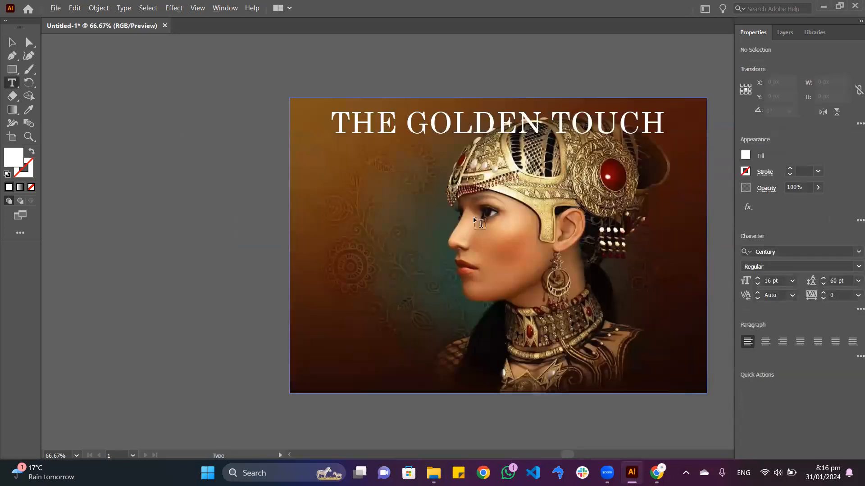
scroll(360, 171, down, 2)
scroll(360, 171, right, 3)
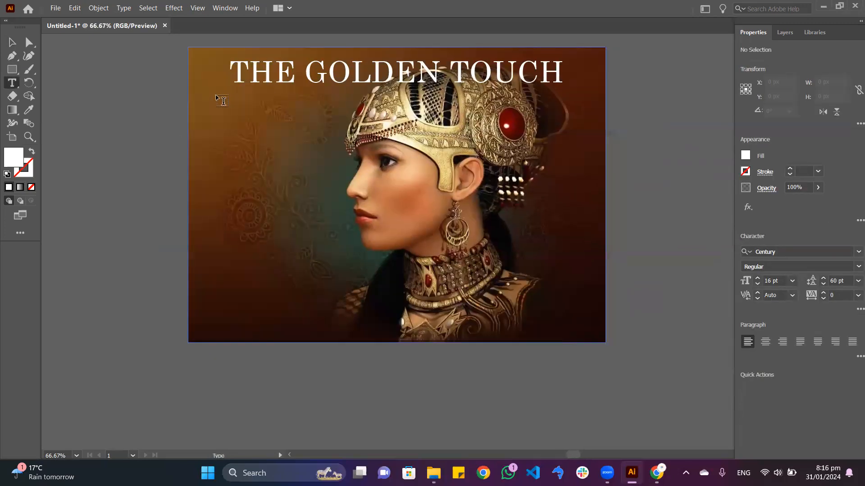
drag(207, 95, 591, 278)
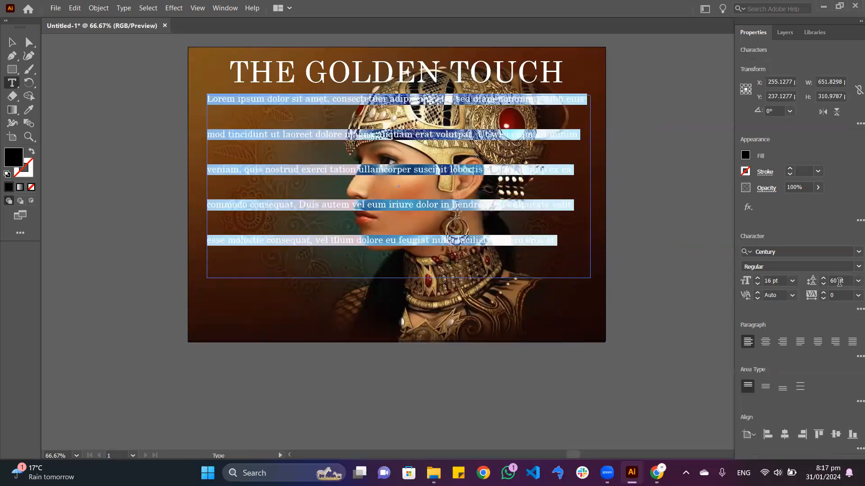
Set the leading of the placeholder text in the new area text frame to 25 pt
click(837, 277)
key(Down)
key(Down)
key(Down)
key(Down)
key(Down)
key(Down)
key(Down)
key(Down)
key(Down)
key(Down)
key(Down)
key(Down)
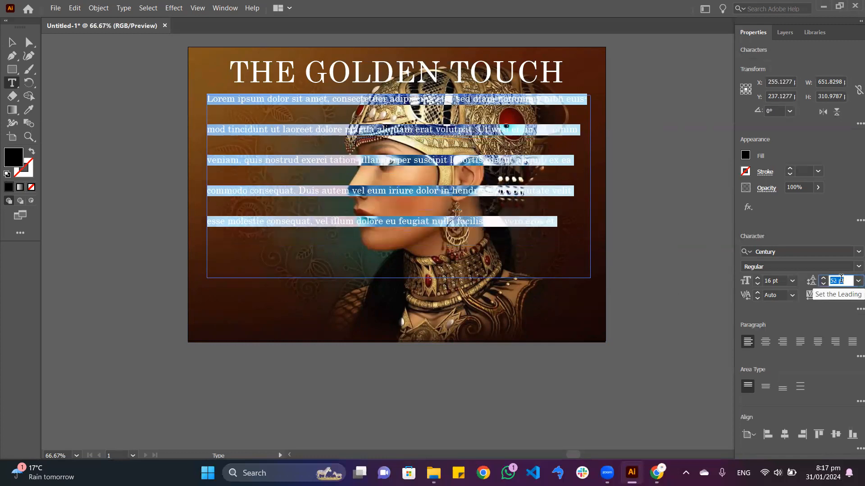
key(Down)
key(Down)
key(Down)
key(Down)
key(Down)
key(Down)
key(Down)
key(Down)
key(Down)
key(Down)
key(Down)
key(Down)
key(Down)
key(Down)
key(Down)
key(Down)
key(Down)
key(Down)
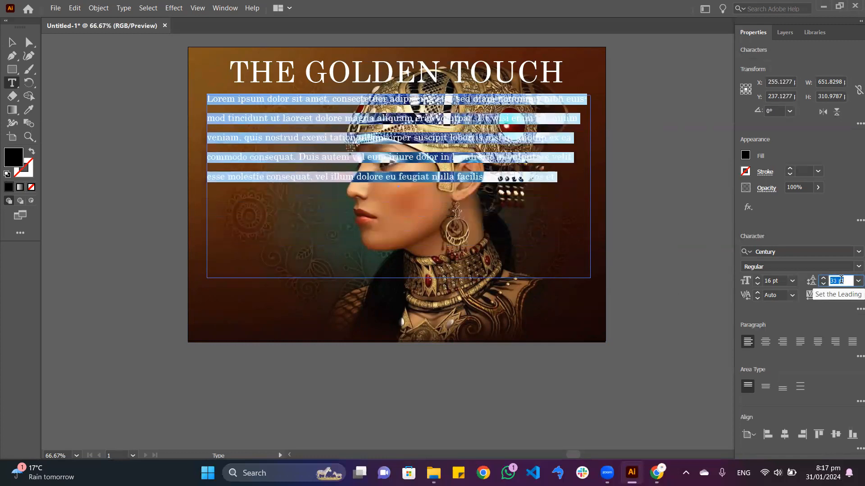
key(Down)
key(Down)
key(Down)
key(Down)
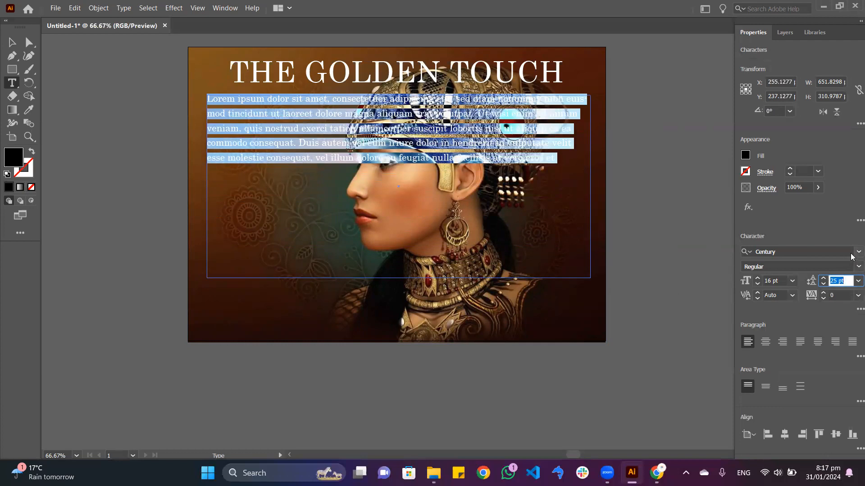
Change the area text frame's placeholder text to the Dancing Script font
click(856, 253)
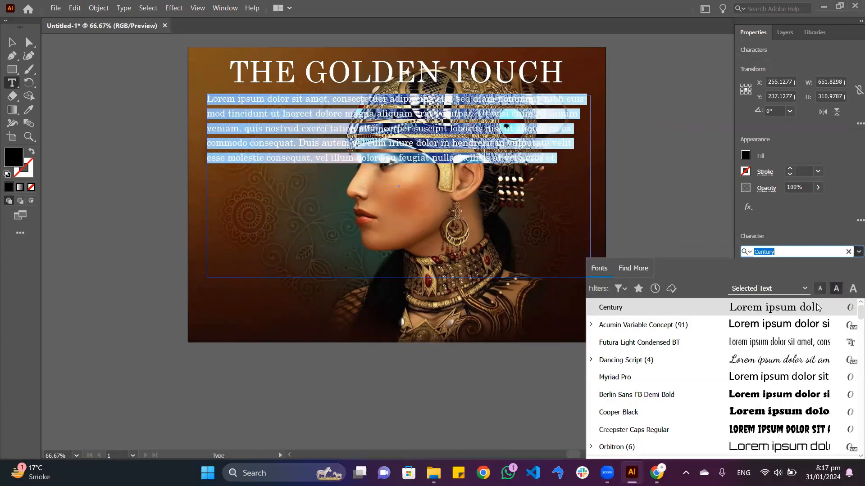
click(779, 360)
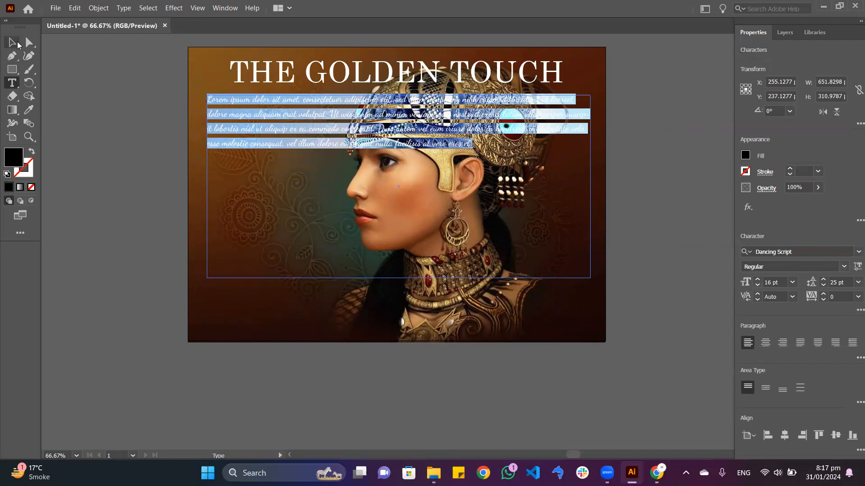
click(13, 42)
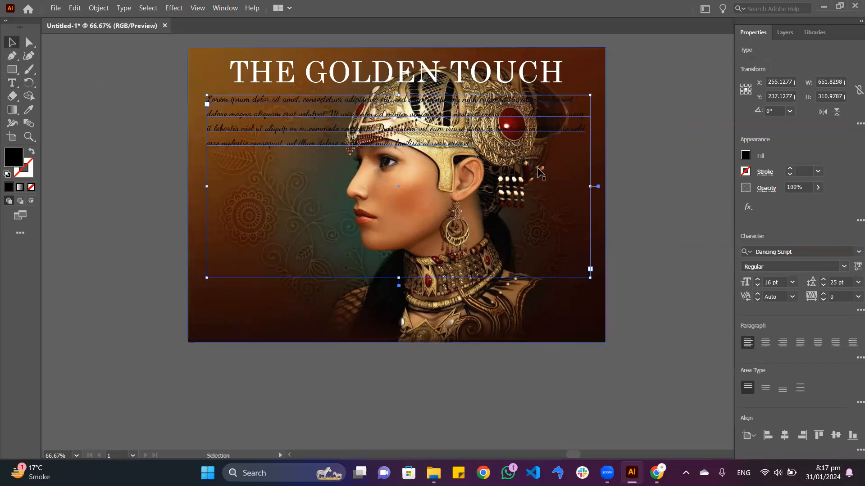
double_click(519, 158)
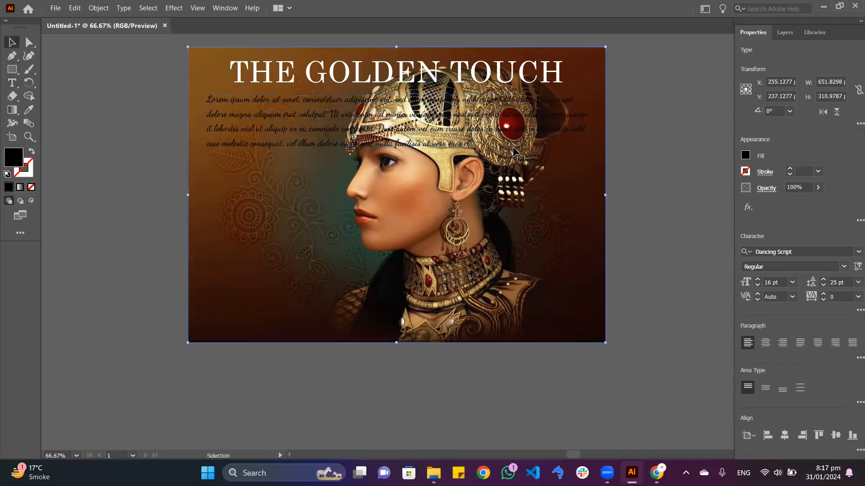
click(718, 158)
scroll(424, 193, up, 1)
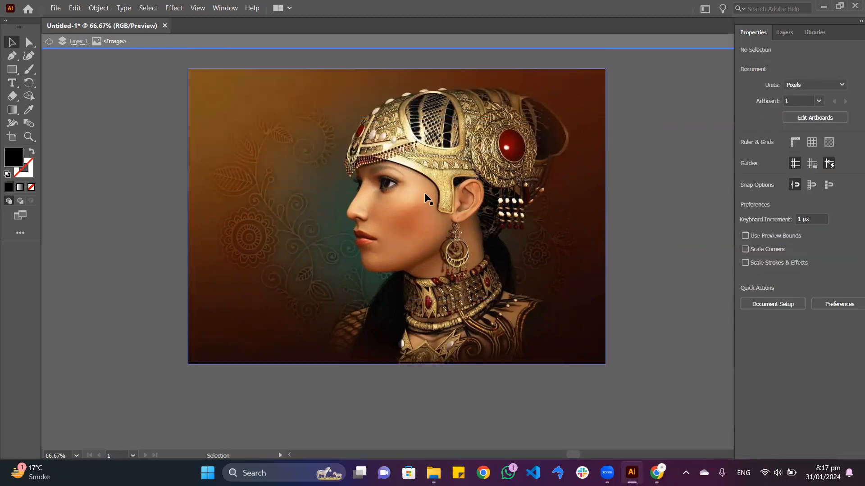
double_click(671, 161)
click(236, 136)
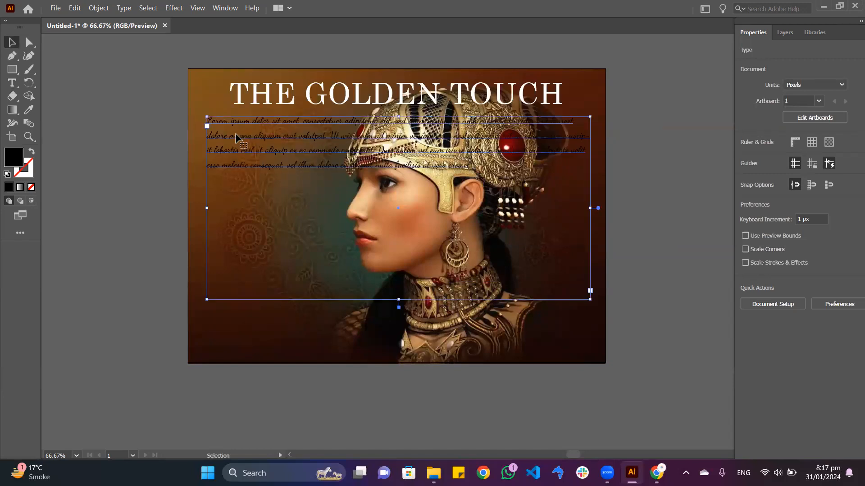
key(a)
key(v)
key(ctrl+a)
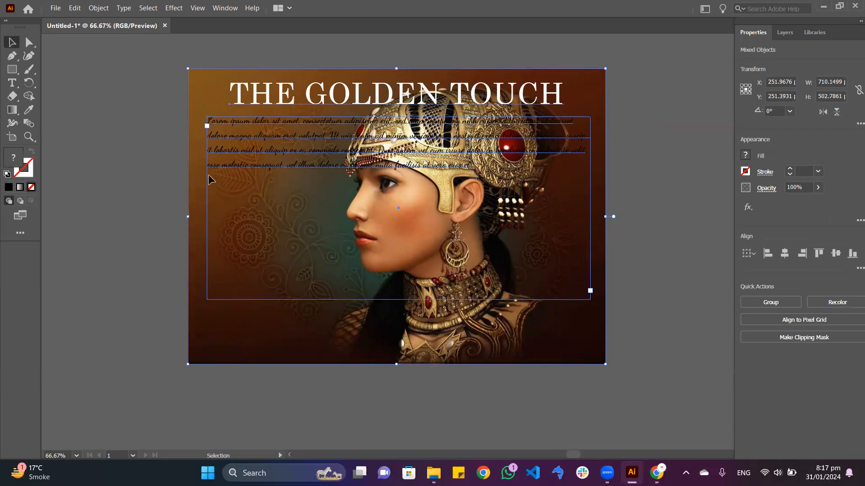
key(ctrl+shift+a)
Copy the King Midas story from the web article in Chrome and replace all placeholder text in Illustrator's area text frame with it
click(251, 163)
double_click(248, 161)
key(ctrl+a)
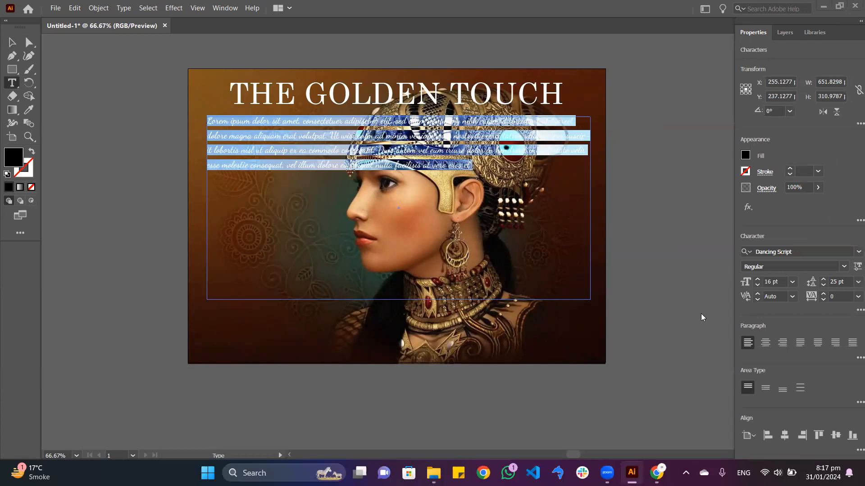
key(alt+Tab)
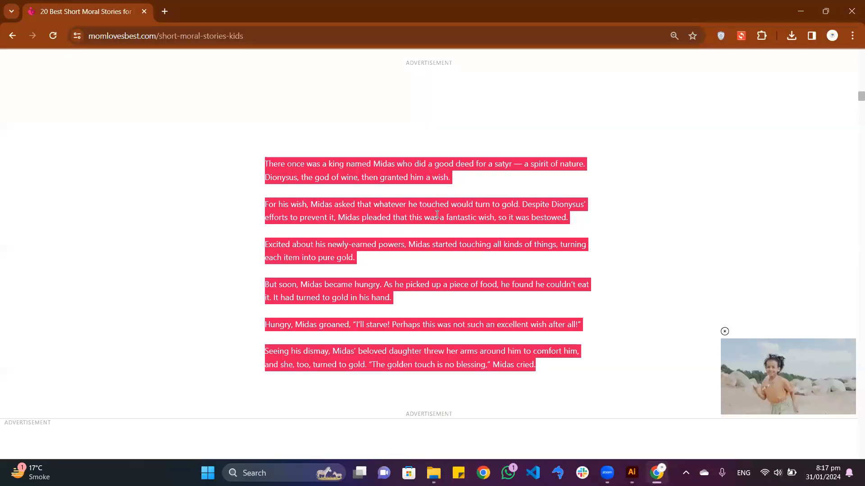
right_click(473, 229)
click(631, 473)
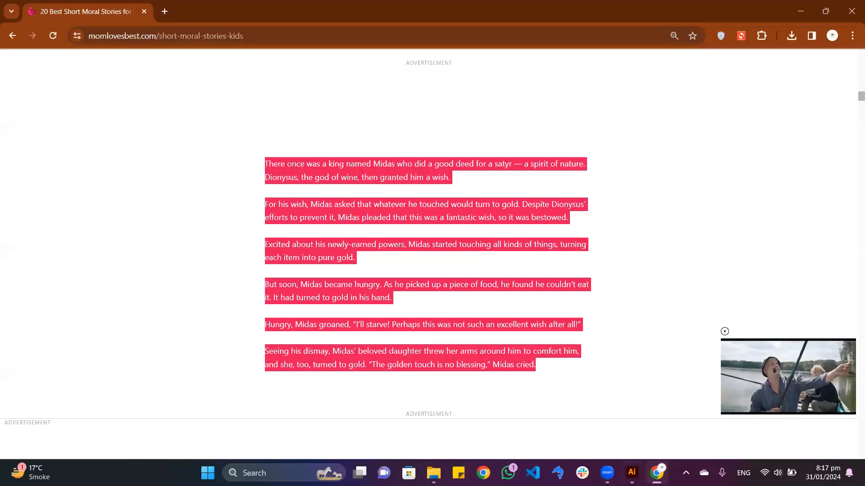
text(There once was a king named Midas who did a good deed for a satyr, a spirit of nature. Dionysus, the god of wine, then granted him a wish.  For his wish, Midas asked that whatever he touched would turn to gold. Despite Dionysus' efforts to prevent it, Midas pleaded that this was a fantastic wish, so it was bestowed.  Excited about his newly-earned powers, Midas started touching all kinds of things, turning each item into pure gold.  But soon, Midas became hungry. As he picked up a piece of food, he found he couldn't eat it. It had turned to gold in his hand.)
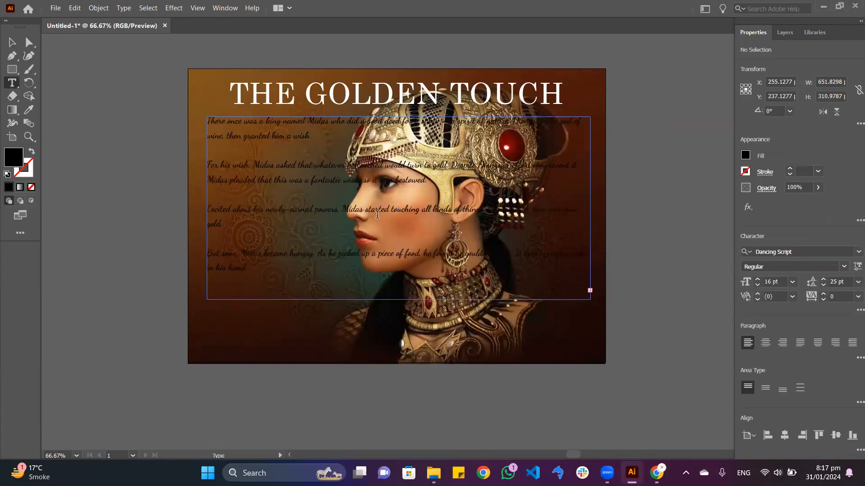
click(12, 42)
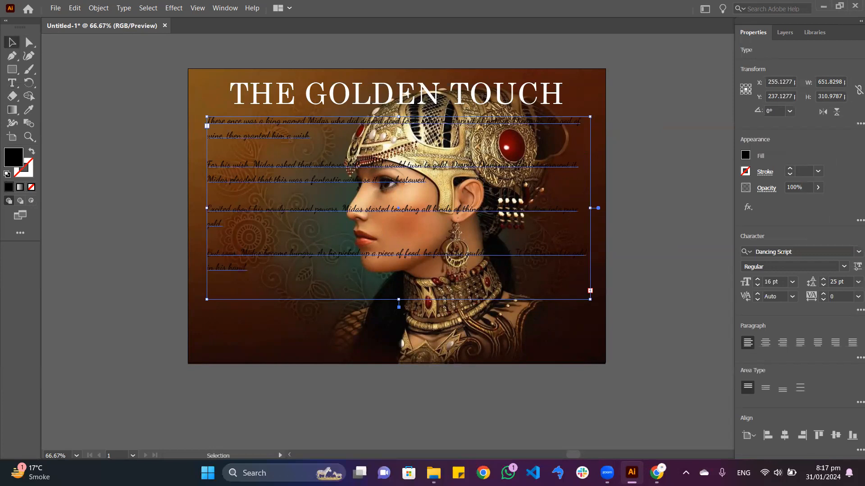
Check the full story in the web article, and undo and redo the placeholder text's replacement in the area text frame
key(alt+Tab)
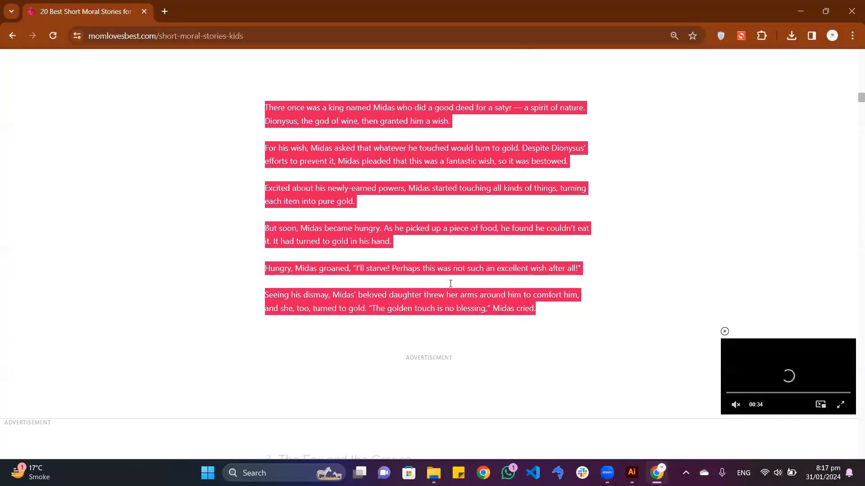
key(alt+Tab)
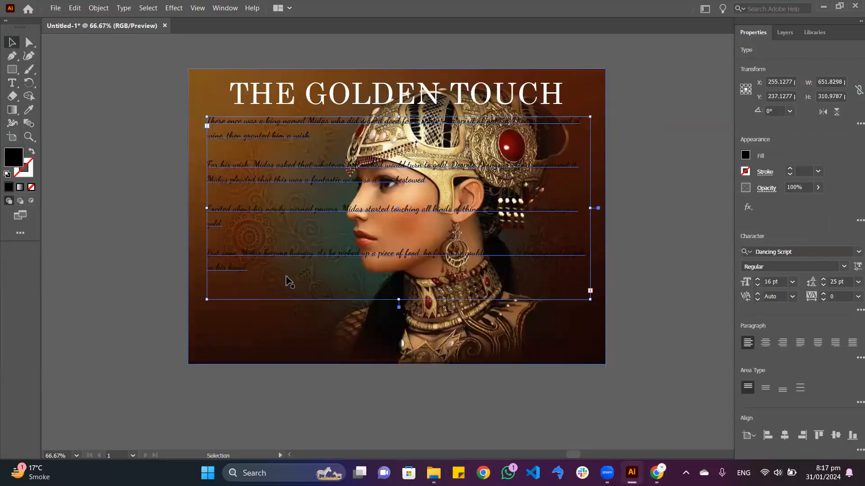
key(a)
key(ctrl+z)
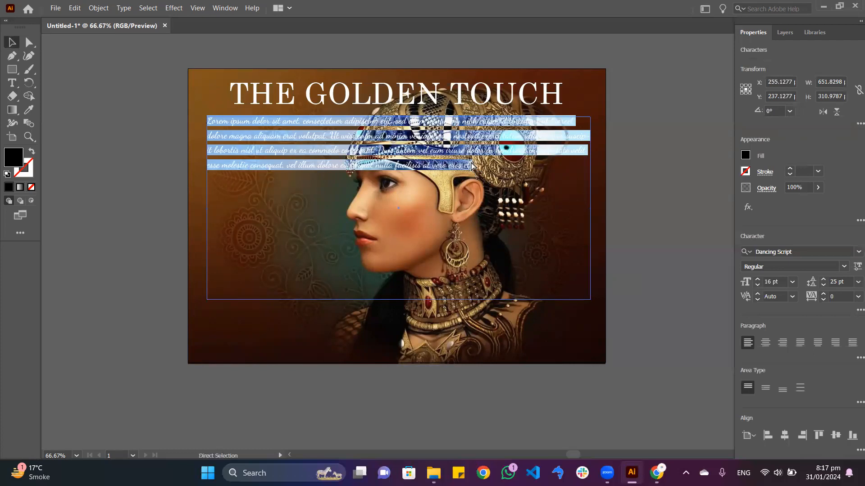
key(ctrl+shift+z)
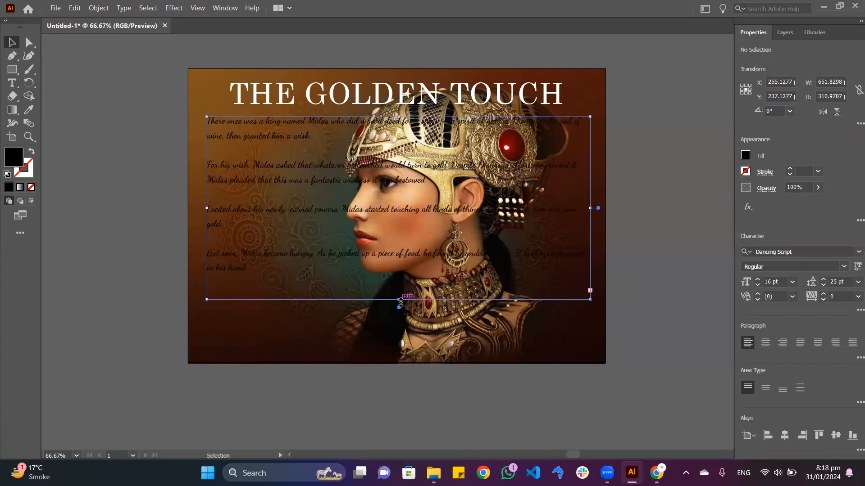
Extend the story text frame downward to about 528 px high to fit the overflowing paragraphs
drag(400, 301, 396, 427)
click(390, 376)
scroll(390, 367, up, 2)
scroll(369, 355, down, 1)
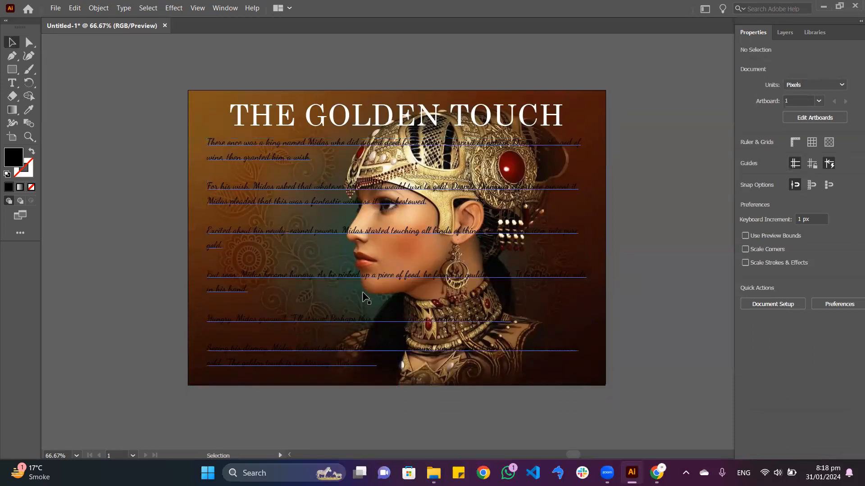
Fill the story text with white and shorten its frame to about 404 px high, ending inside the artboard
click(365, 328)
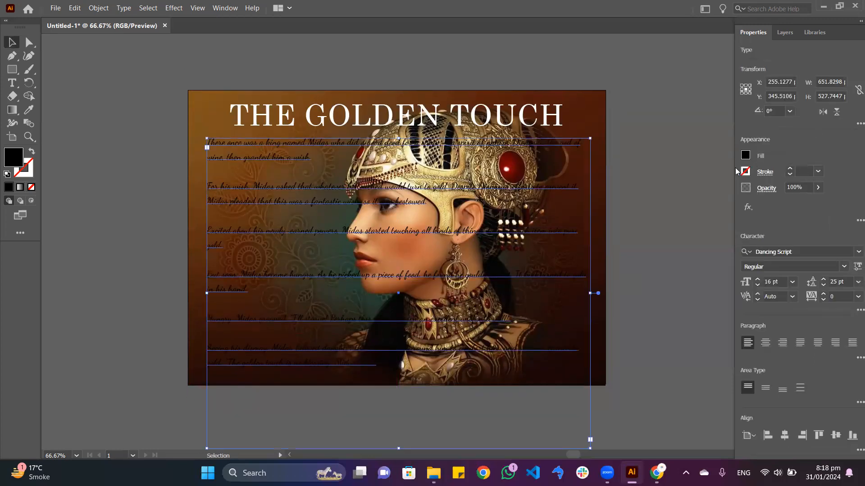
click(746, 156)
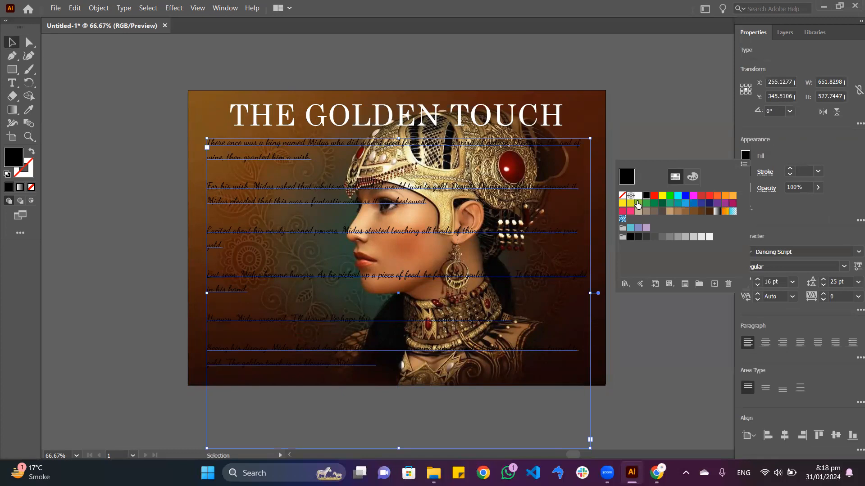
click(637, 198)
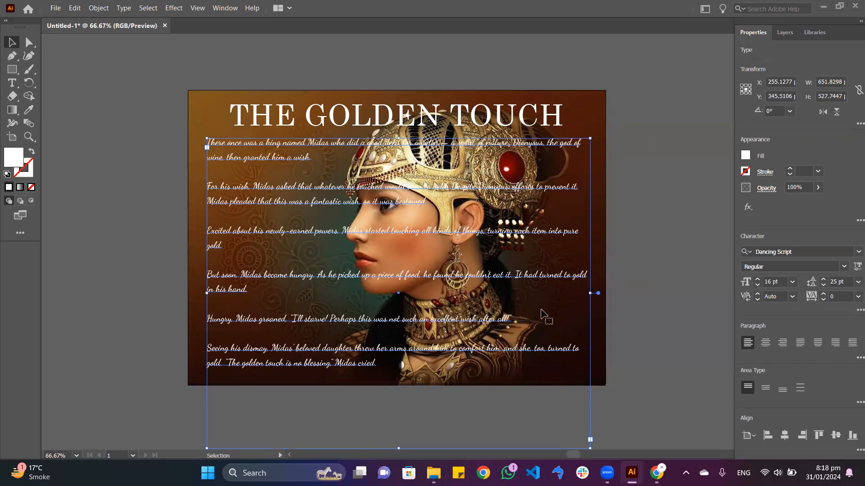
scroll(404, 408, down, 1)
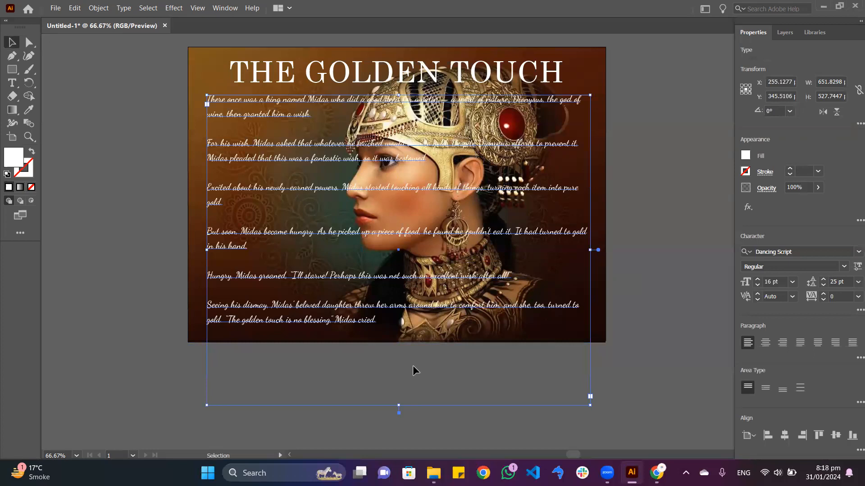
drag(399, 406, 404, 333)
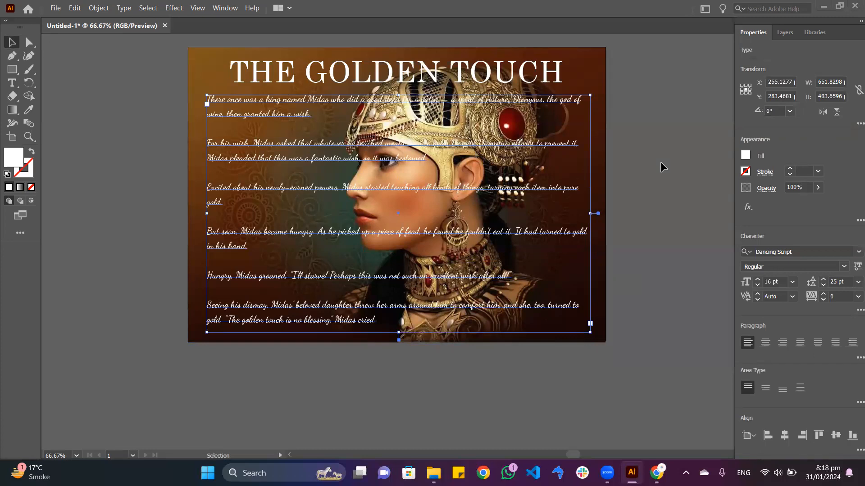
Set the leading of the story text to 17 pt
click(837, 281)
text(19)
key(Return)
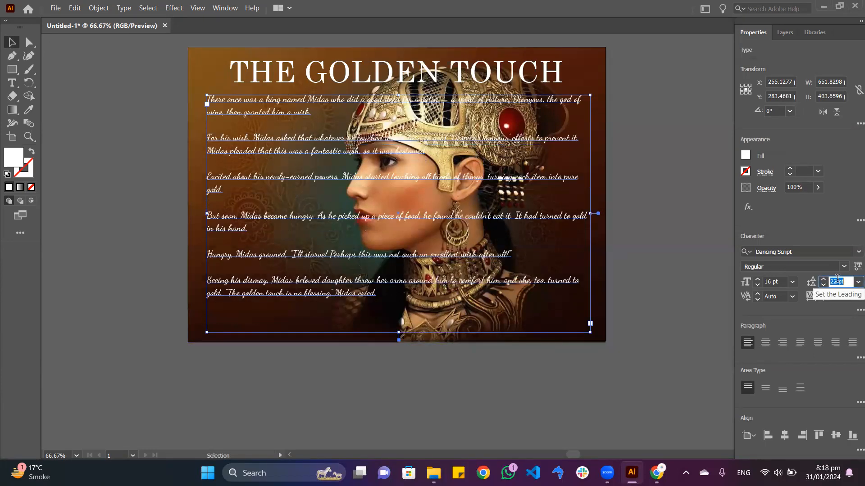
key(Down)
key(Down)
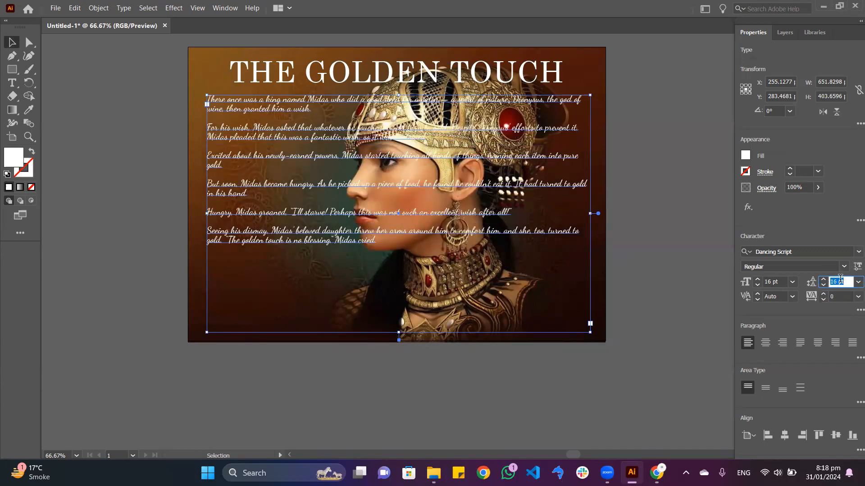
key(Up)
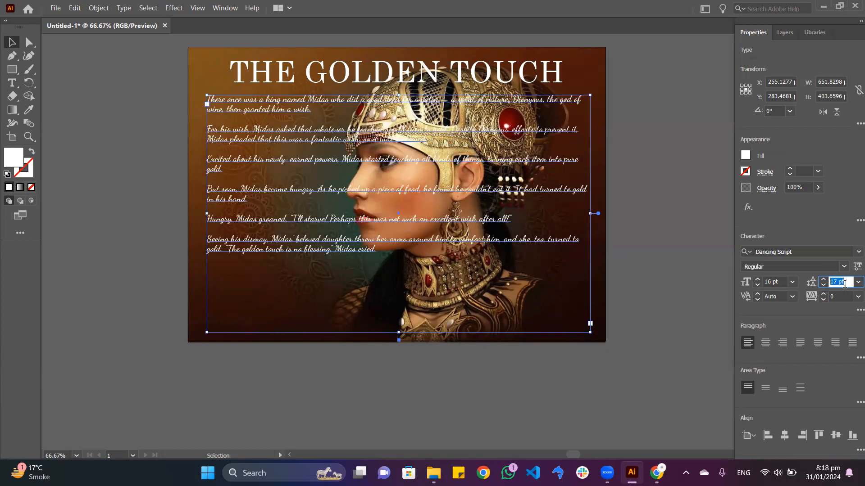
Increase the font size of the story text to 23 pt and deselect it
click(771, 281)
key(Up)
key(Up)
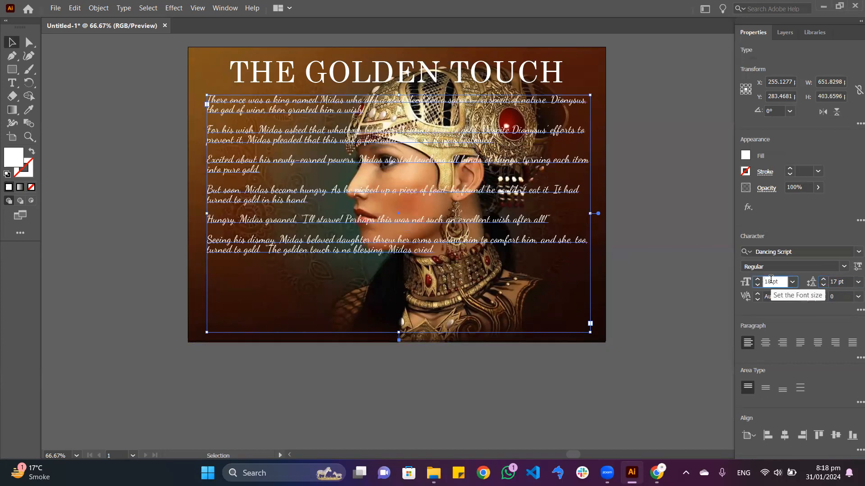
key(Up)
key(Up)
key(Up)
key(Up)
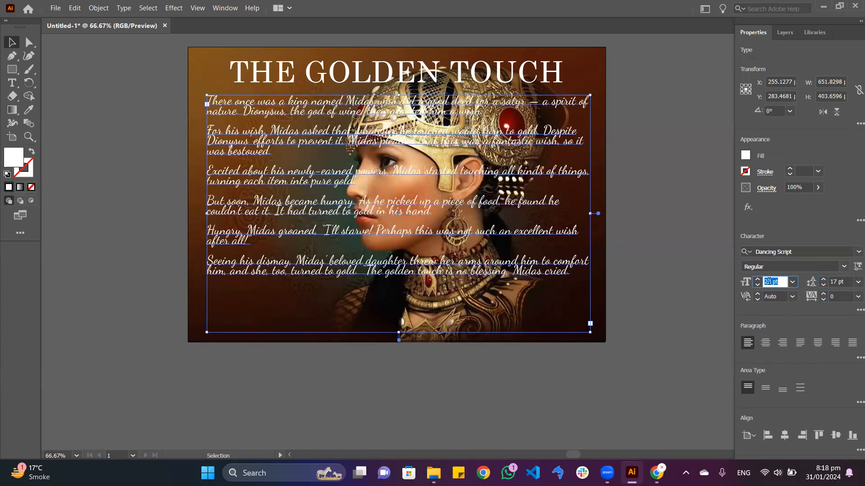
key(Up)
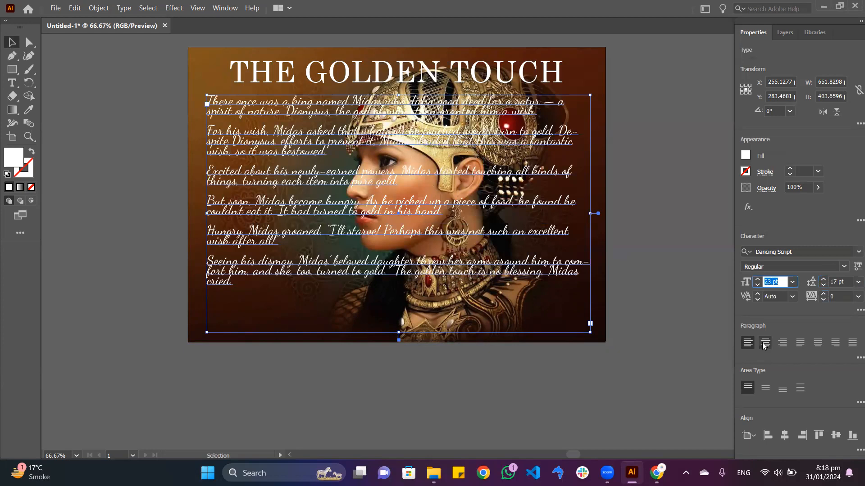
click(693, 272)
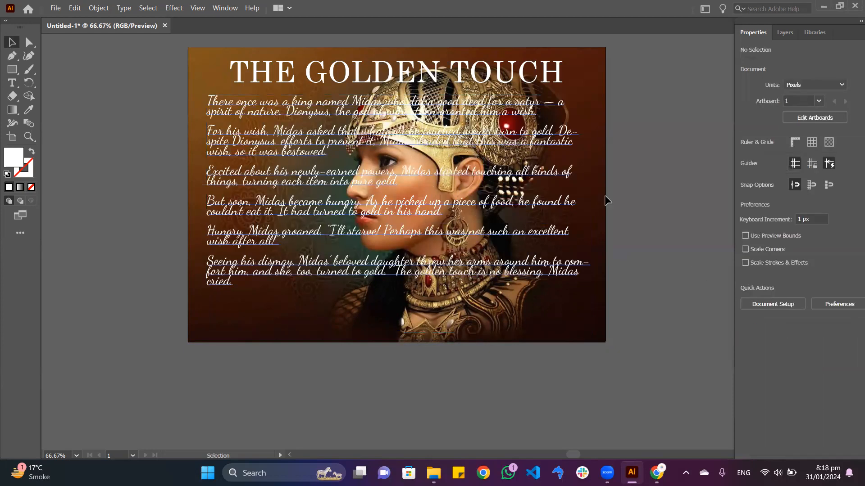
Reposition the story text block under the title, at about X 276 px and Y 291 px
scroll(567, 307, up, 1)
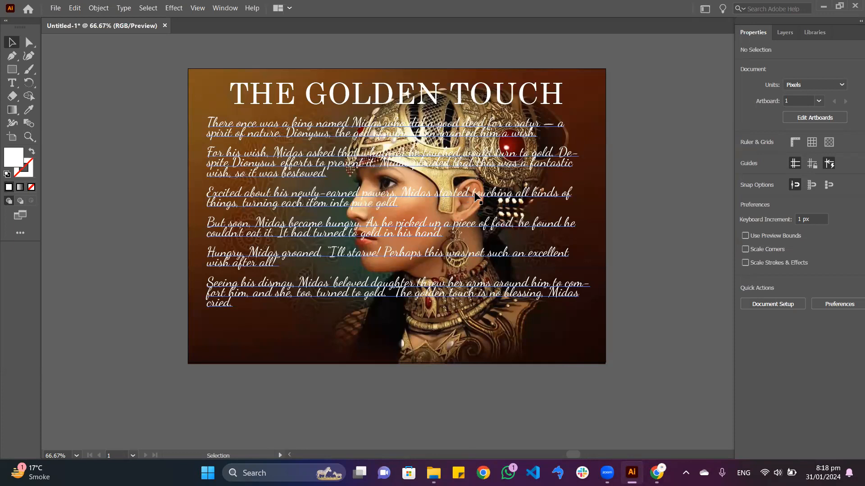
click(379, 239)
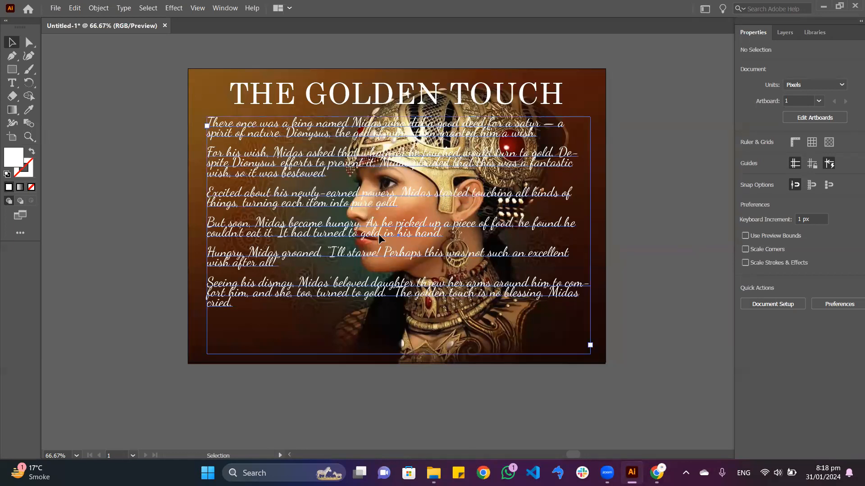
drag(380, 238, 378, 347)
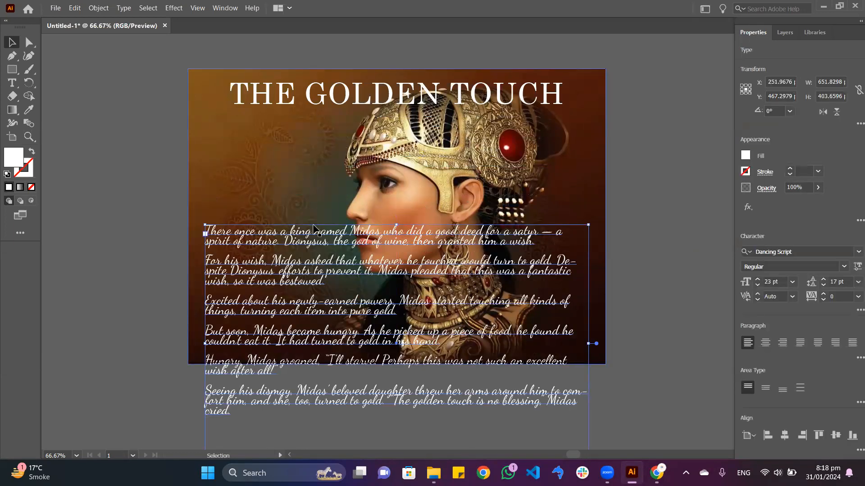
drag(315, 238, 327, 135)
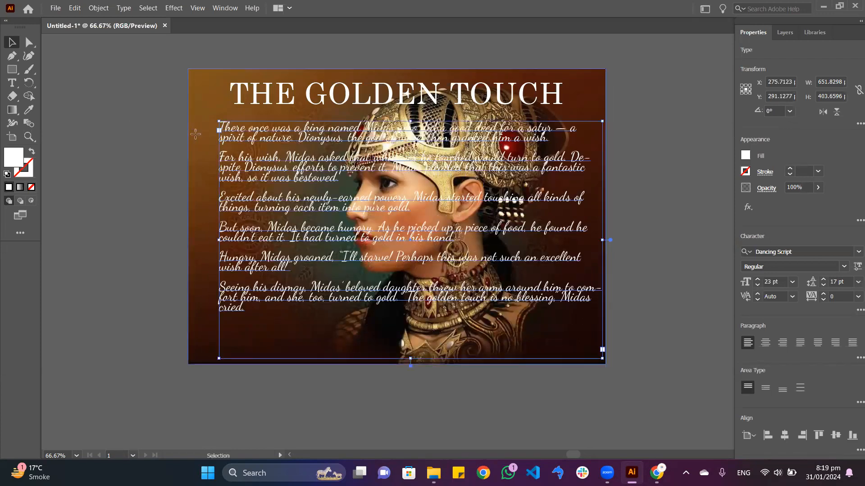
Draw a rectangle of about 710 × 503 px covering the whole background image and fill it with black
click(195, 134)
click(12, 69)
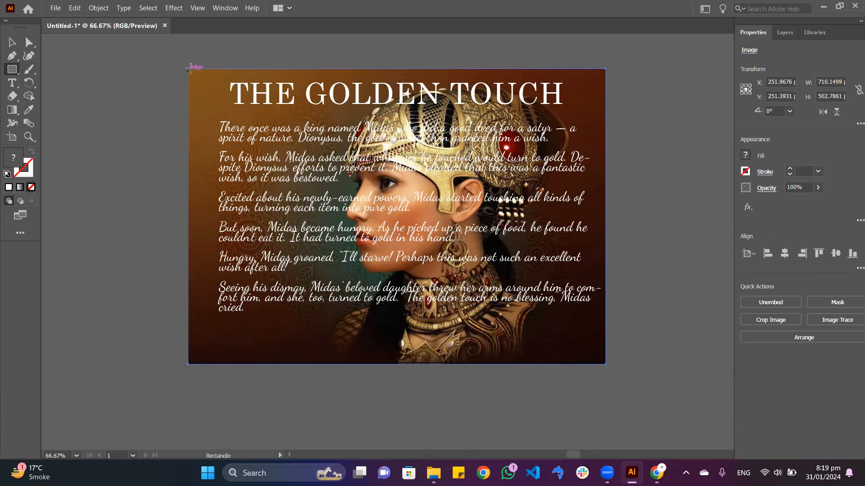
drag(189, 68, 601, 342)
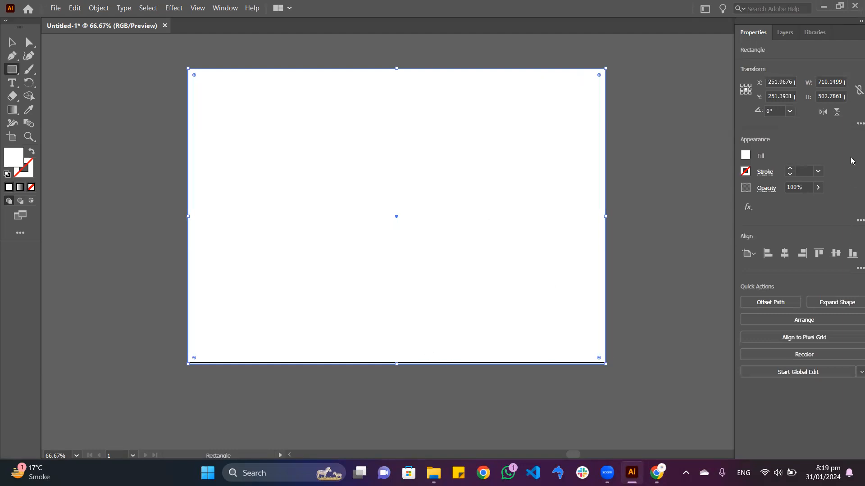
click(745, 156)
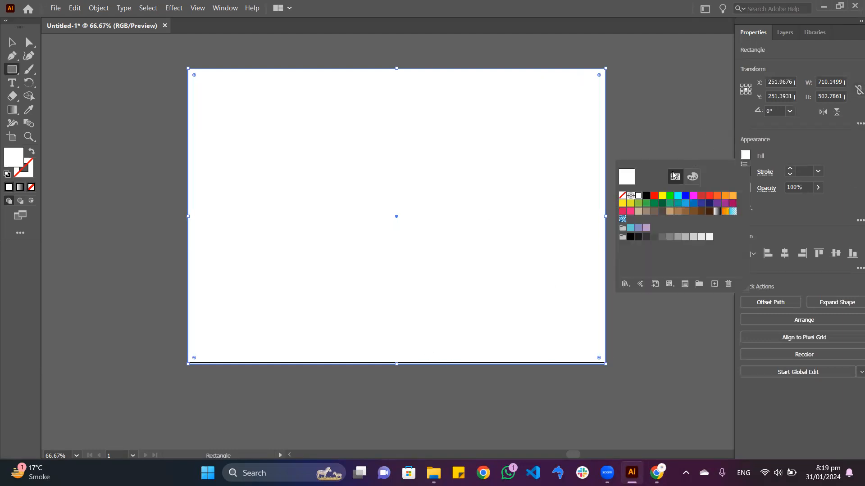
click(647, 197)
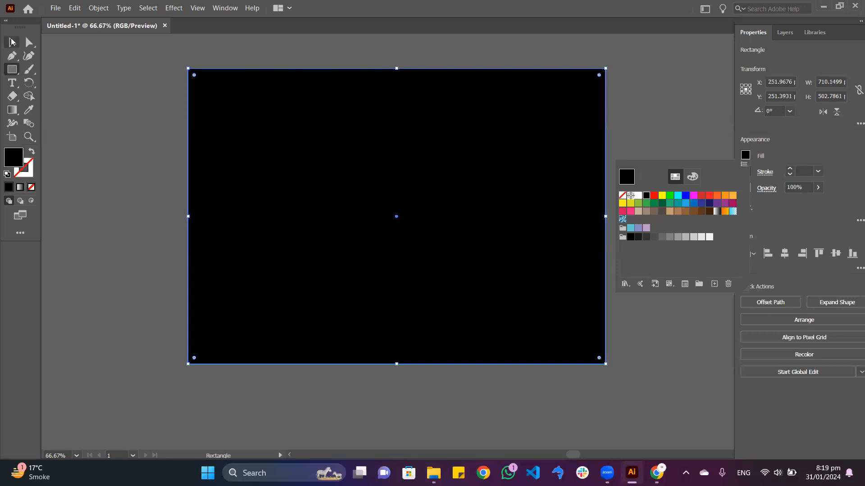
key(Escape)
Move the black rectangle down to about X 262 px and Y 535 px to uncover the title and upper story paragraphs
scroll(369, 356, up, 2)
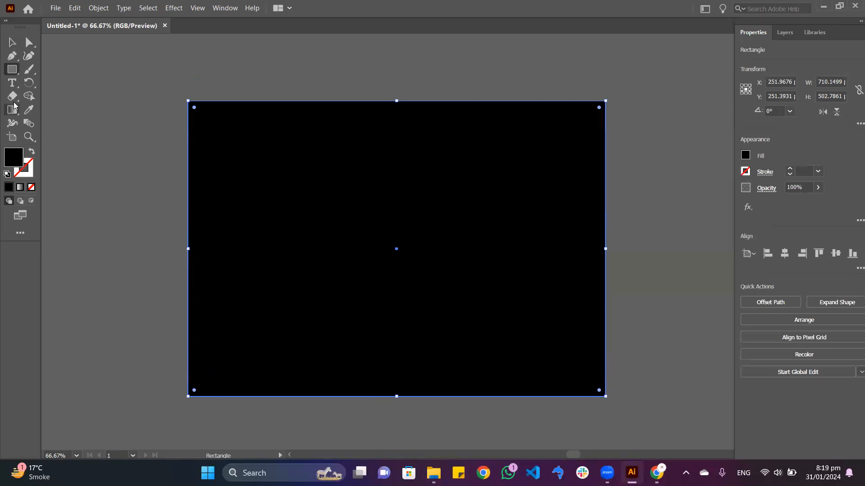
click(12, 42)
drag(260, 182, 263, 262)
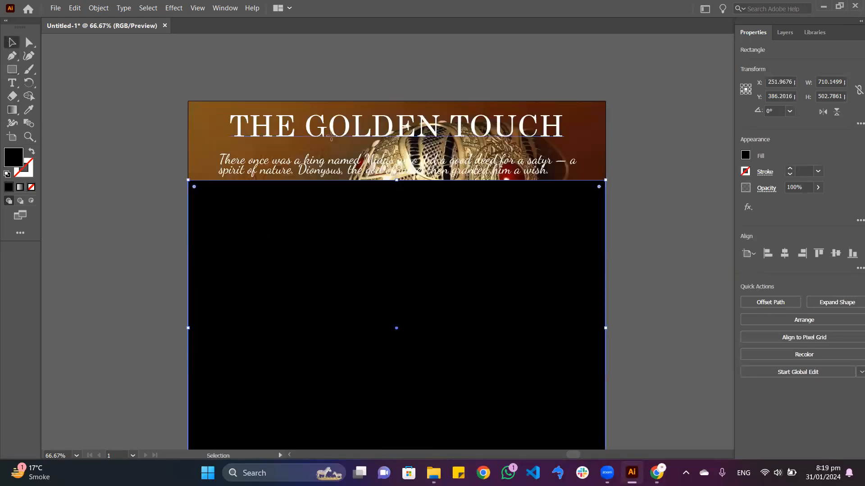
click(326, 133)
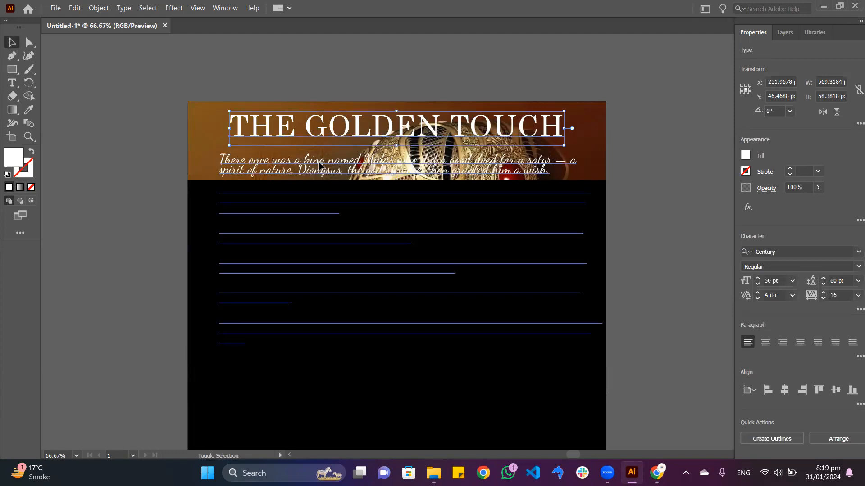
click(319, 166)
click(126, 96)
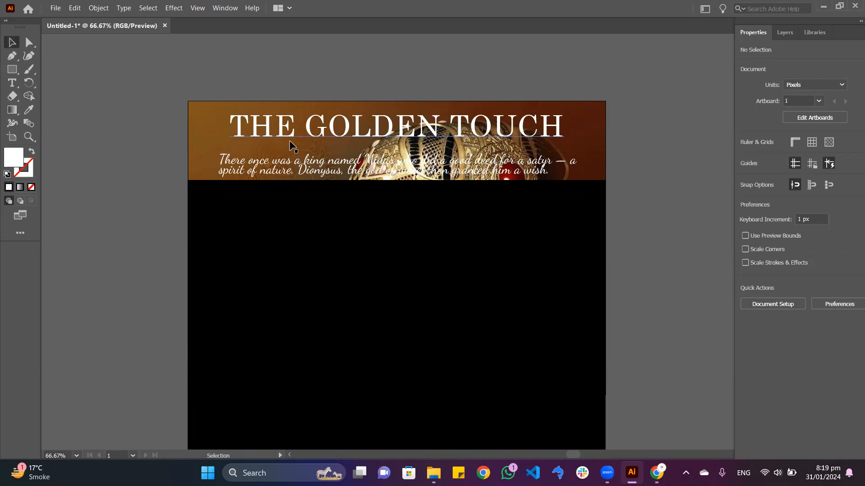
click(265, 136)
drag(278, 197, 283, 283)
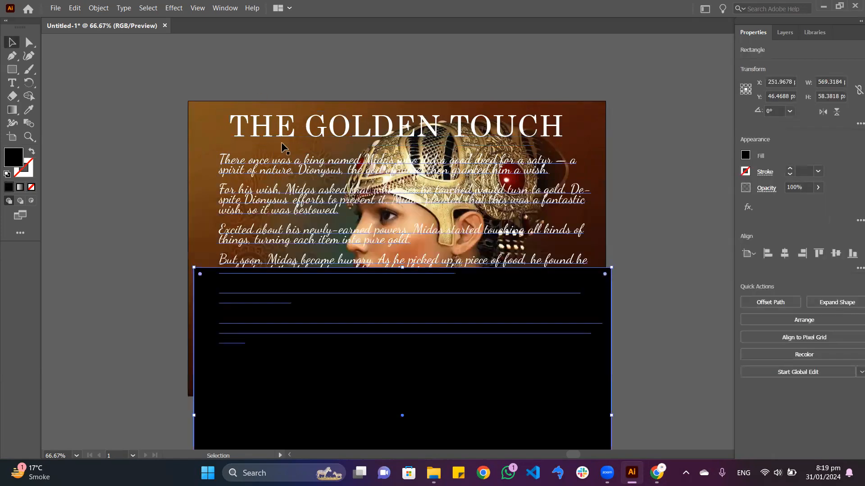
Bring the title and the story text together to the front, above the black rectangle
click(314, 135)
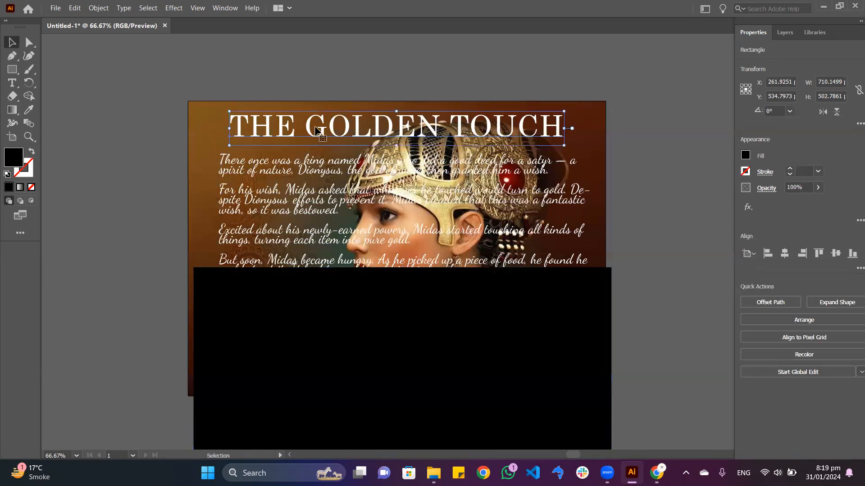
shift+click(326, 163)
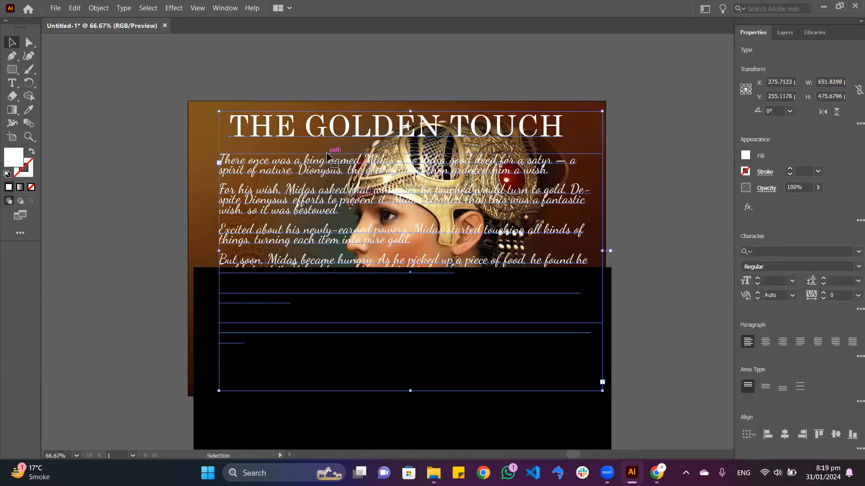
right_click(327, 154)
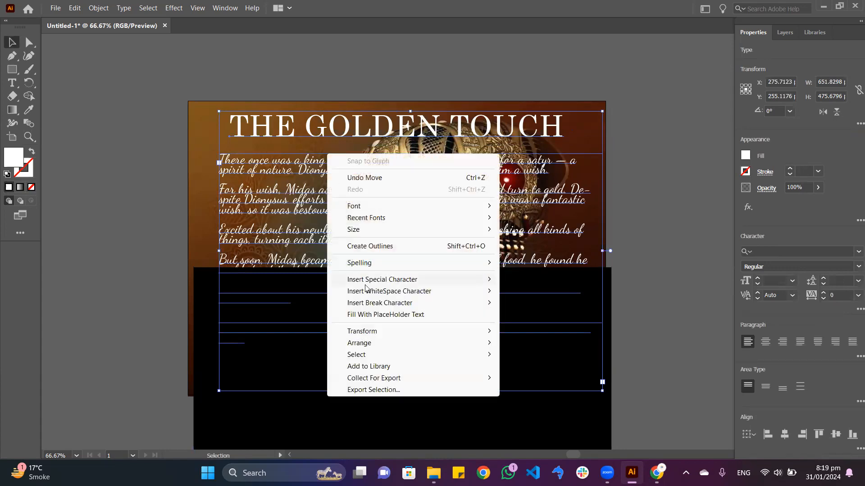
mouse_move(408, 343)
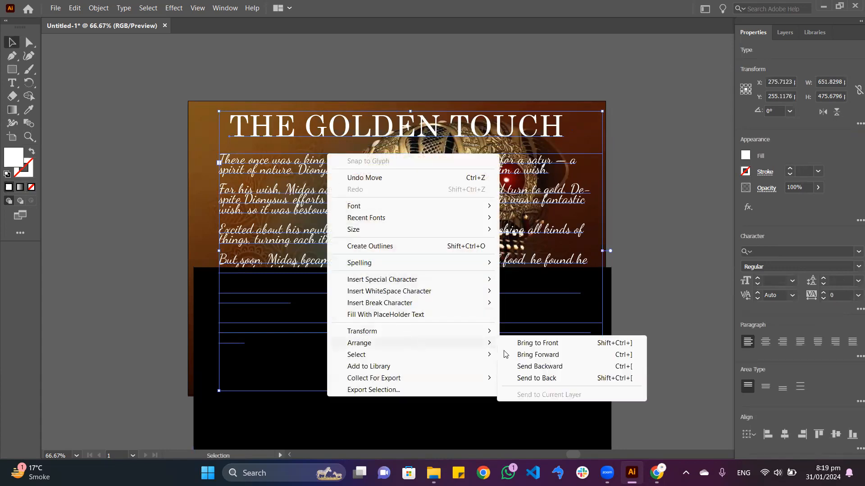
click(535, 343)
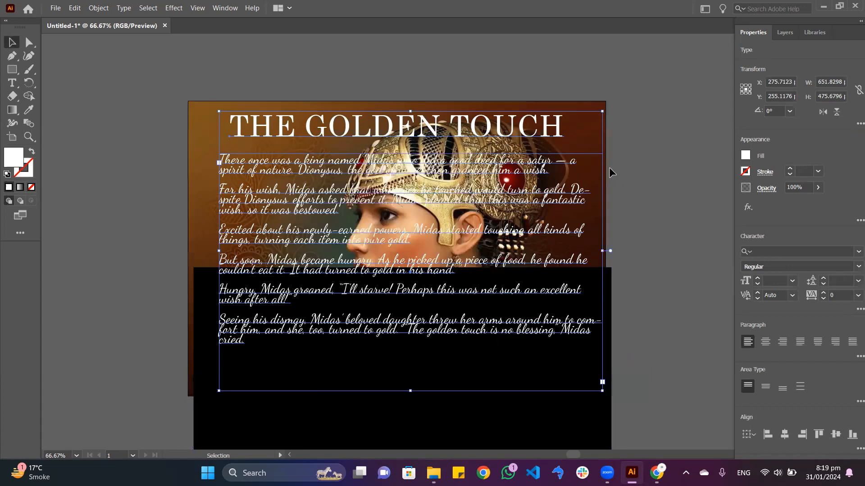
click(635, 141)
Move the black rectangle up over the background image, at about X 252 px and Y 250 px
scroll(631, 191, down, 3)
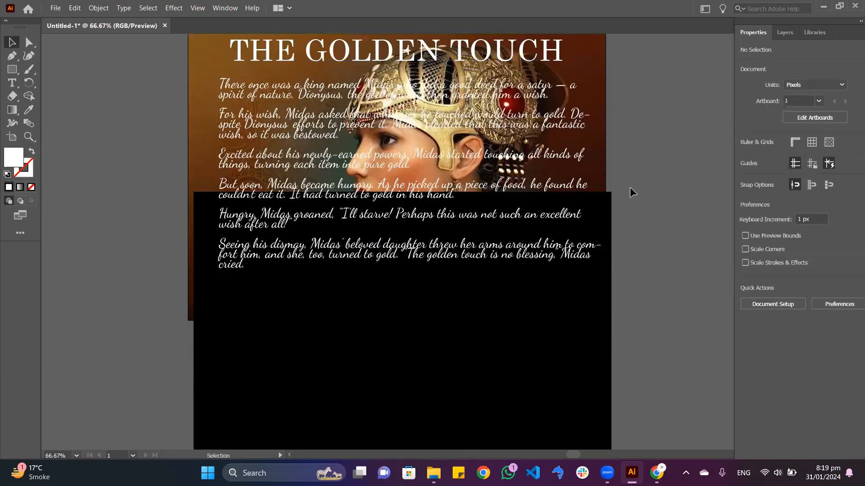
scroll(363, 207, up, 2)
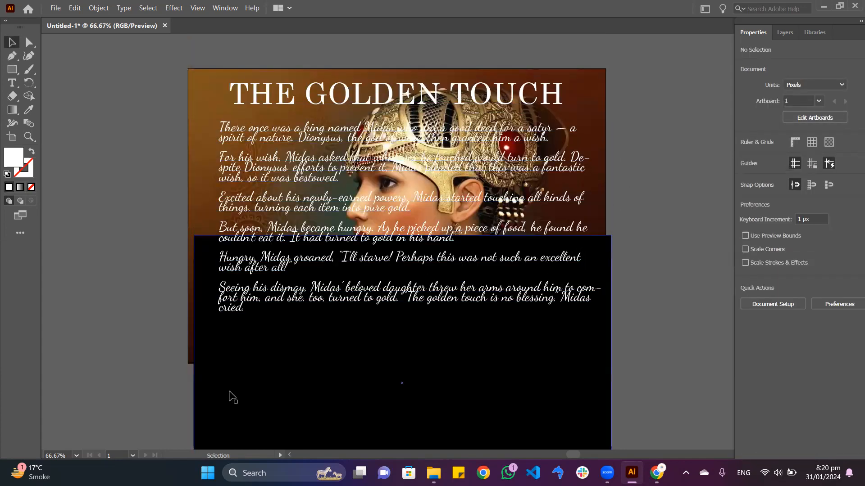
drag(341, 383, 333, 213)
Stretch the black rectangle's bottom edge past the image's lower edge, to a height of about 504 px
scroll(435, 390, up, 4)
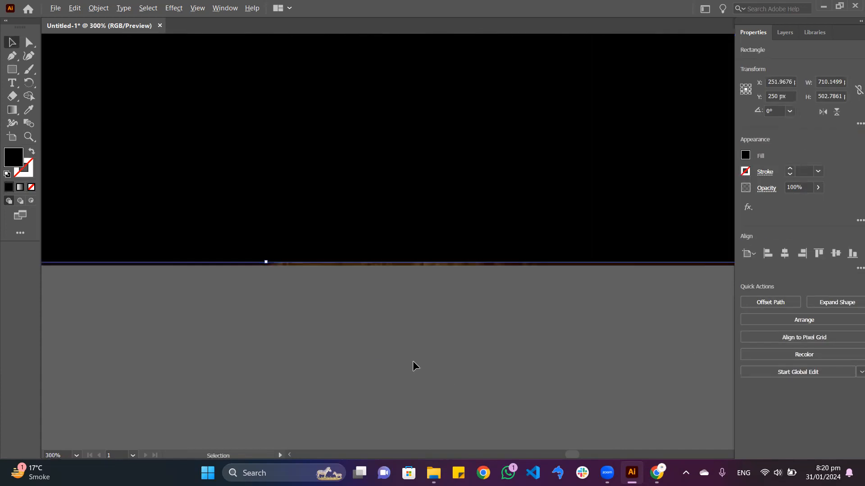
scroll(413, 361, up, 3)
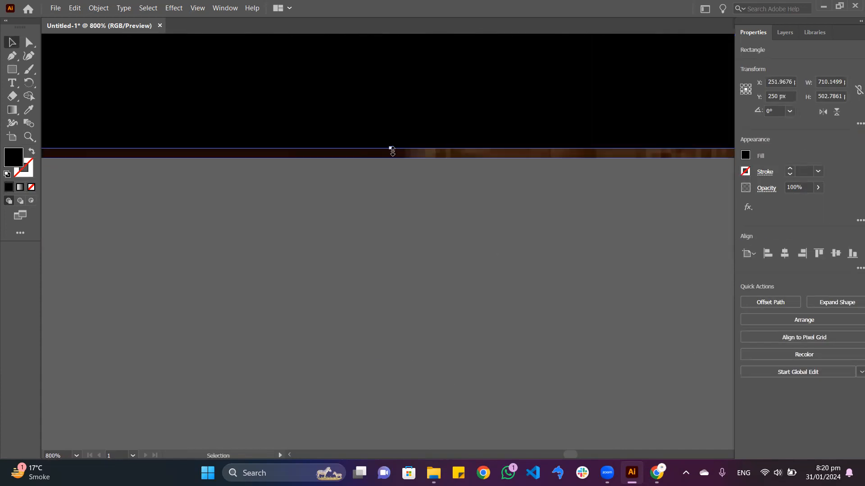
drag(392, 149, 373, 170)
scroll(287, 185, down, 6)
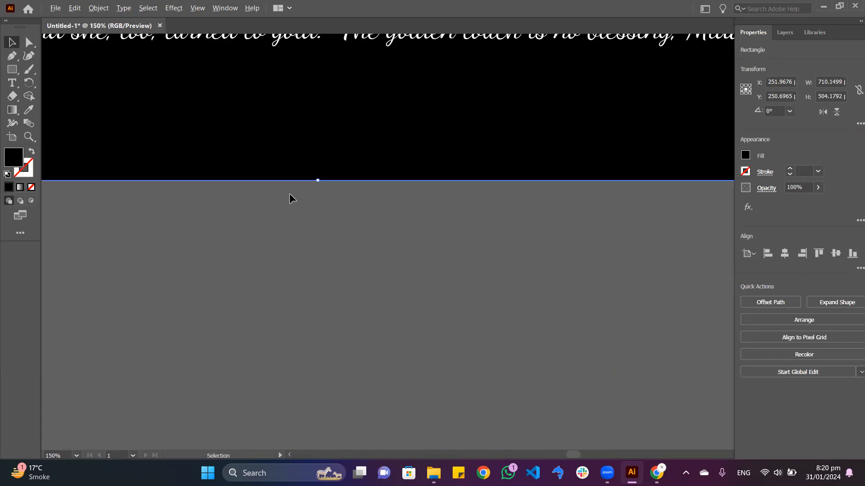
Nudge the black rectangle slightly down to about Y 251 px, keeping it over the background image
scroll(286, 188, down, 5)
scroll(270, 135, up, 3)
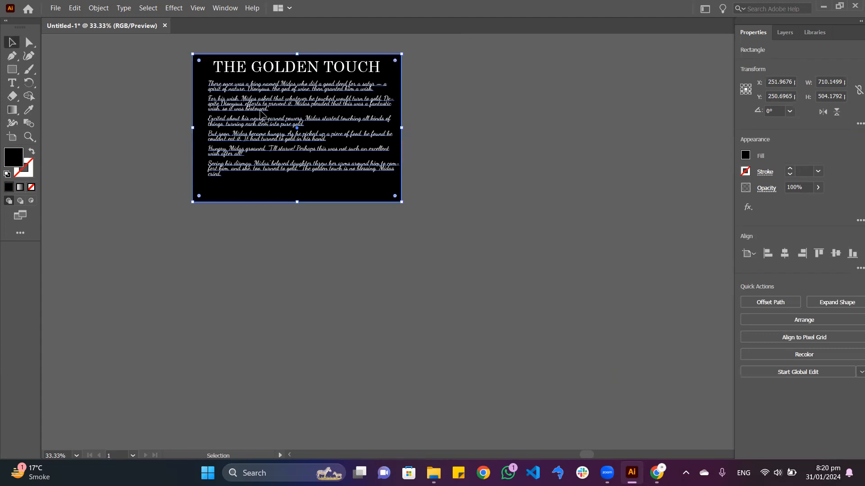
scroll(271, 122, up, 2)
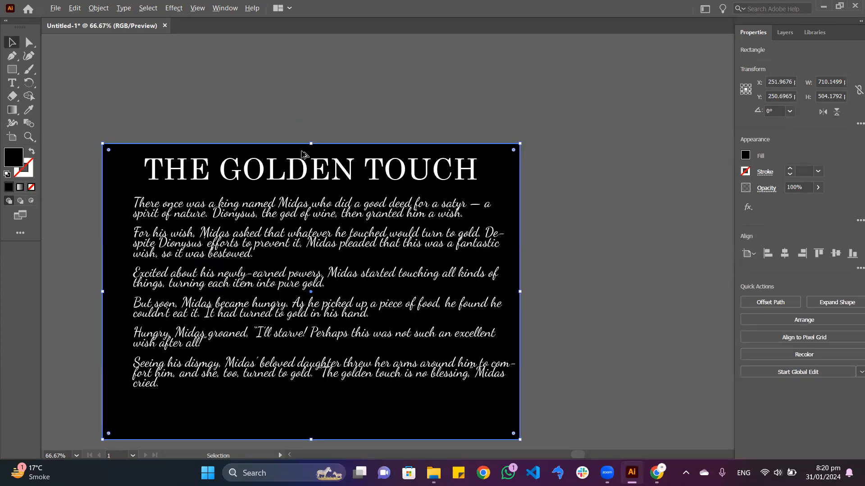
scroll(349, 116, up, 3)
scroll(320, 141, up, 3)
scroll(315, 151, down, 7)
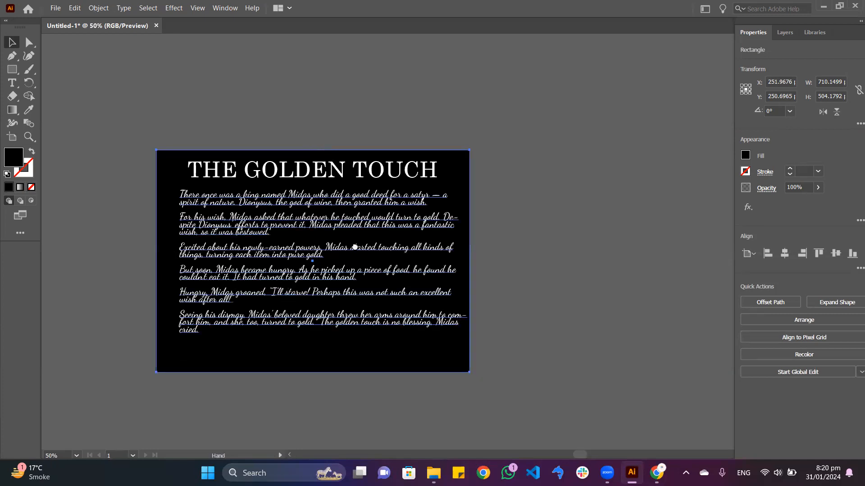
scroll(363, 313, down, 2)
scroll(363, 313, left, 3)
scroll(365, 298, up, 1)
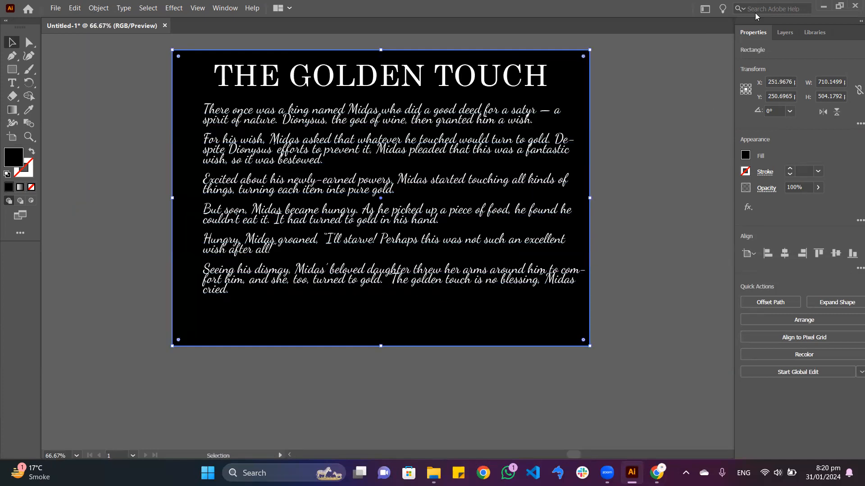
click(661, 78)
drag(563, 85, 566, 86)
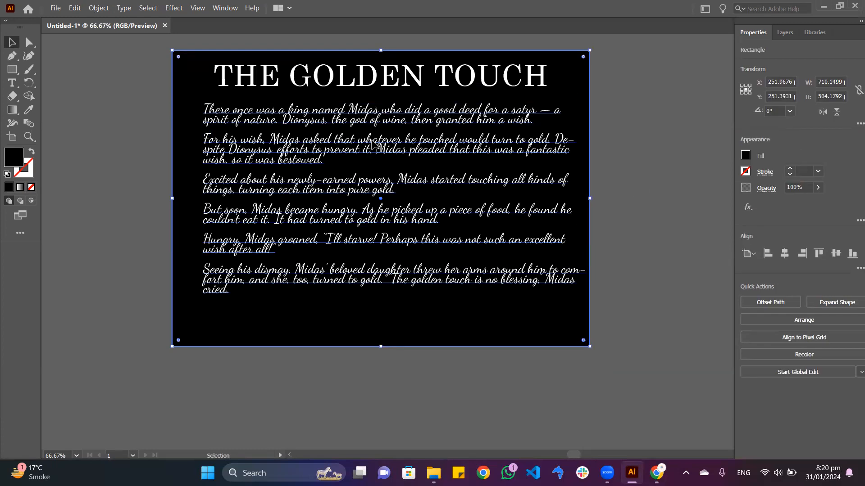
Lower the black rectangle's opacity to 55% and deselect it
click(790, 189)
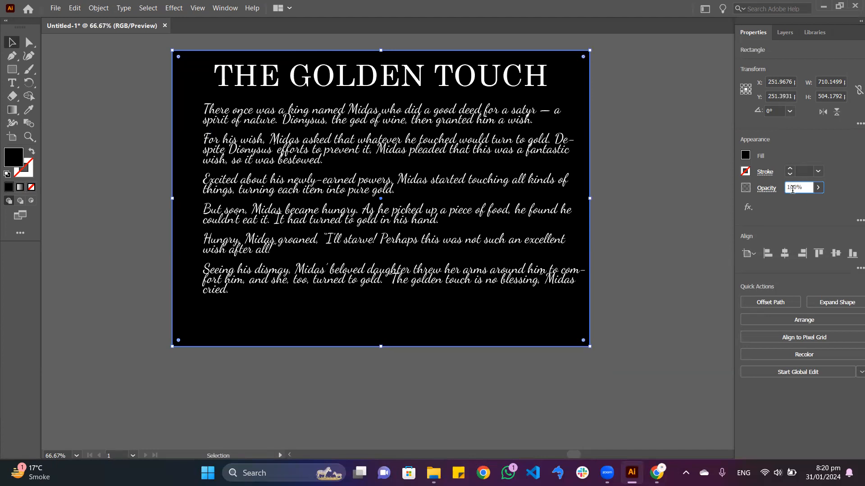
key(Down)
key(Down)
key(Down)
key(Down)
key(Down)
key(Down)
key(Down)
key(Down)
key(Down)
key(Down)
key(Down)
key(Down)
key(Down)
key(Down)
key(Down)
key(Down)
key(Down)
key(Down)
key(Down)
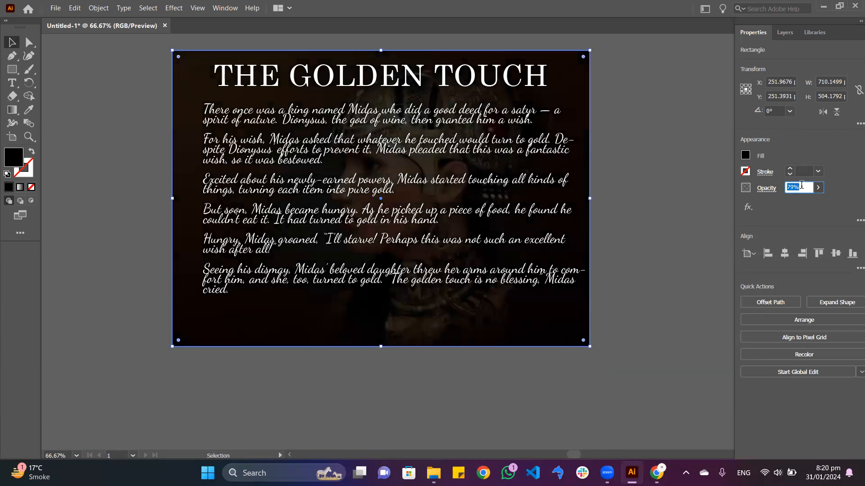
key(Down)
key(Down)
key(Down)
key(Down)
key(Down)
key(Down)
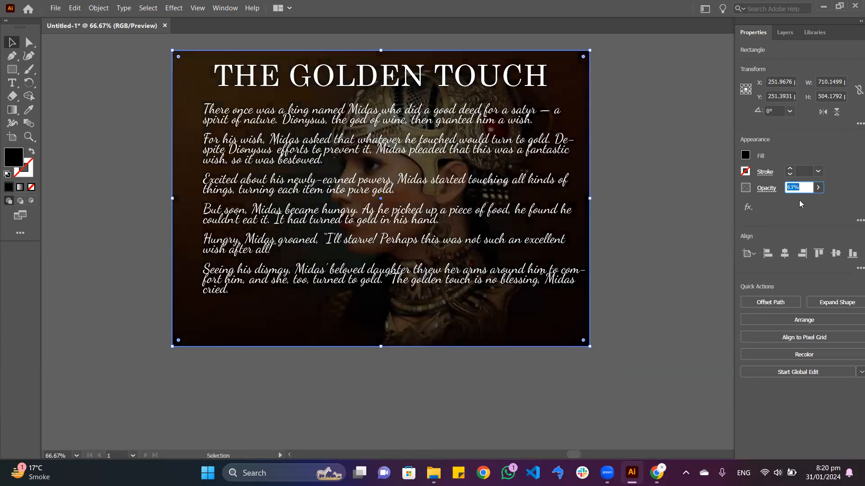
key(Down)
key(Down)
key(Down)
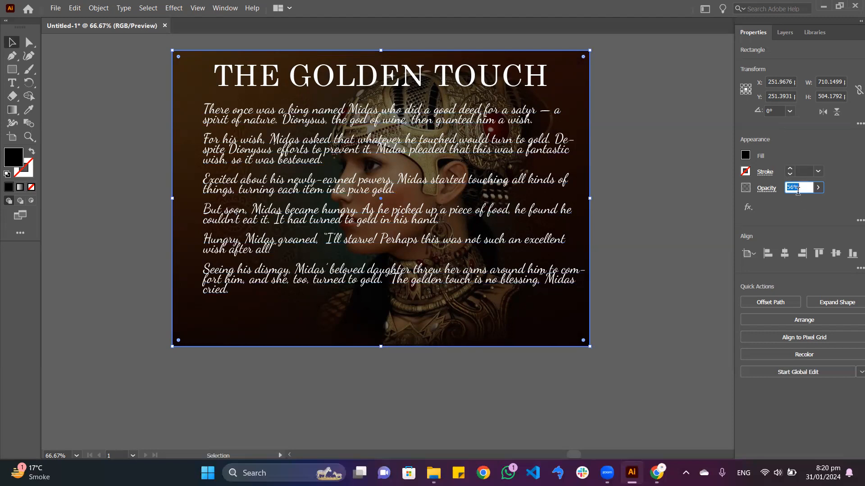
key(Down)
key(Down)
key(Down)
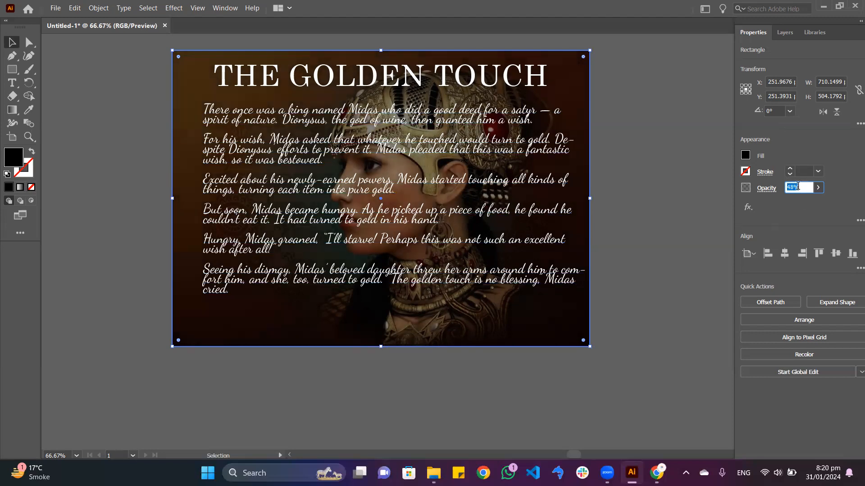
key(Up)
key(Up)
key(Up)
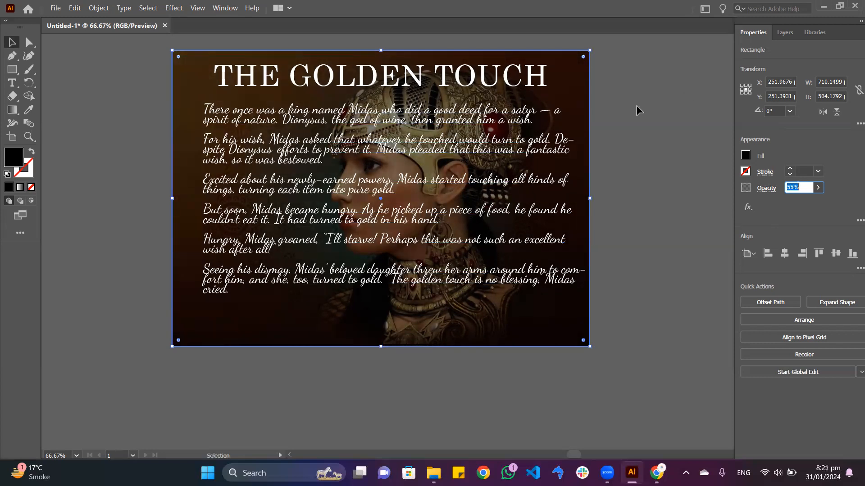
click(622, 112)
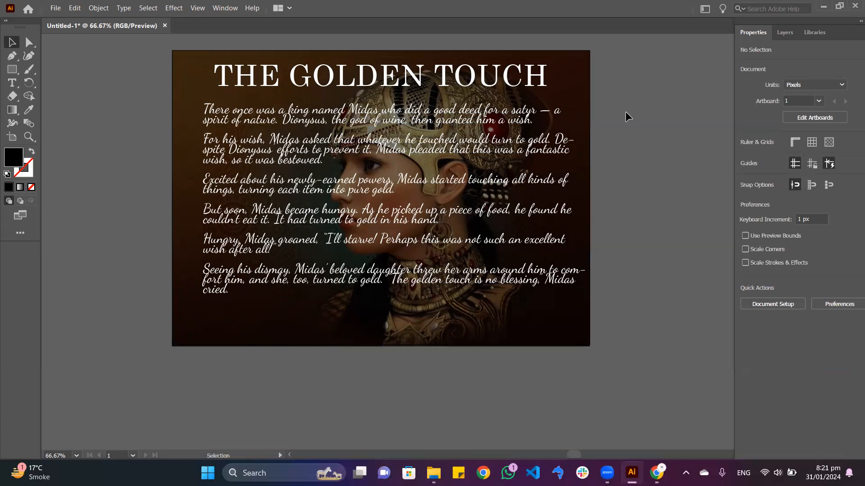
click(262, 145)
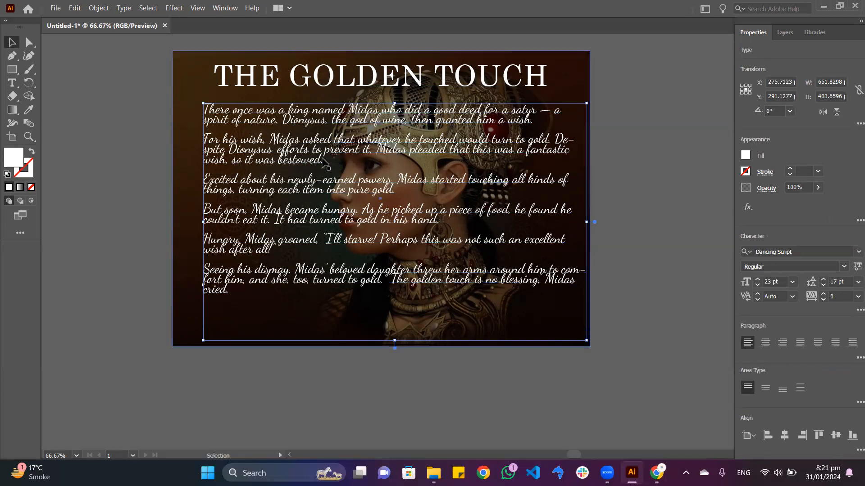
click(300, 133)
click(531, 128)
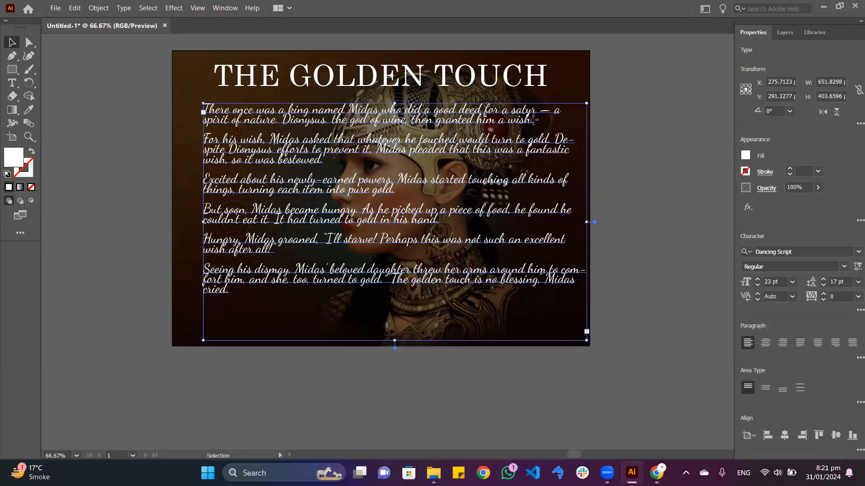
click(536, 122)
double_click(536, 123)
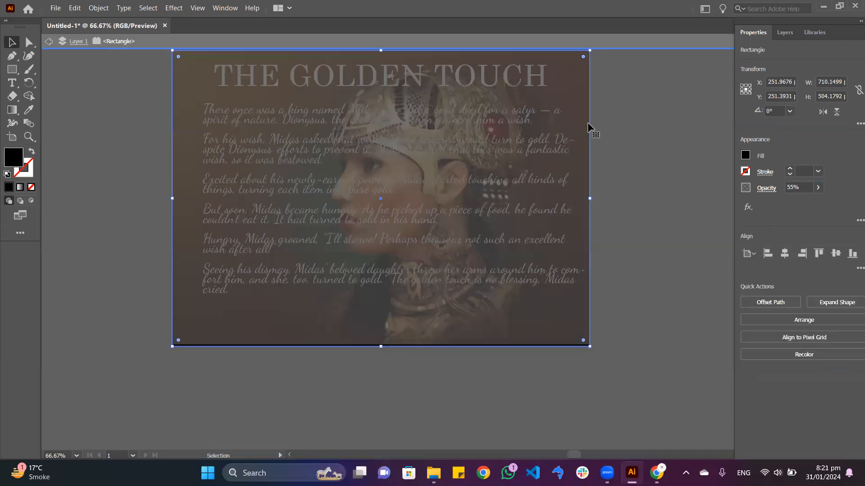
click(621, 118)
key(Escape)
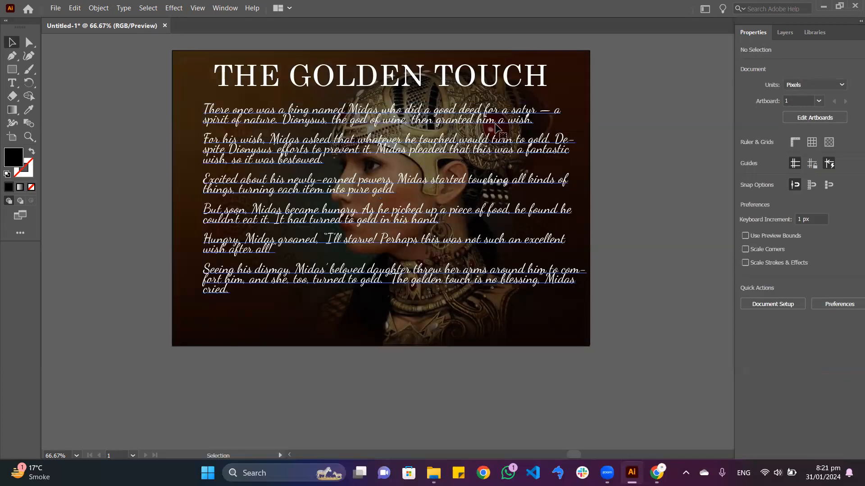
click(521, 123)
click(537, 125)
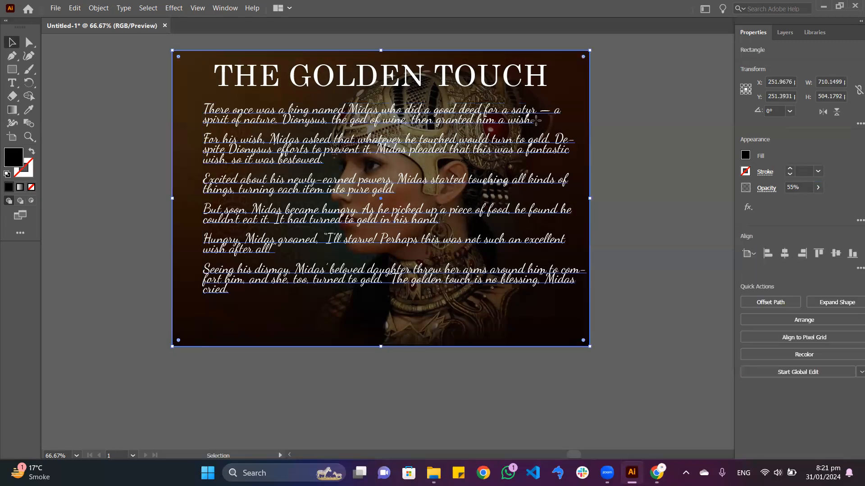
double_click(537, 125)
click(657, 115)
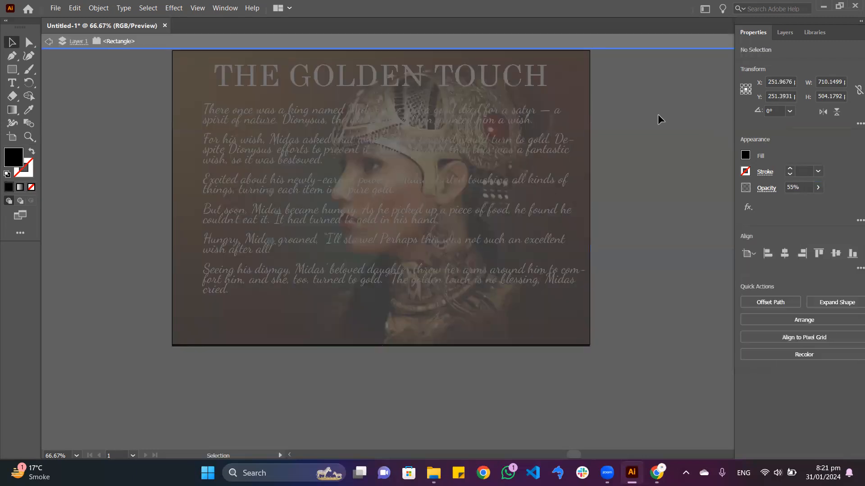
key(Escape)
Set the leading of the story's first paragraph, "There once was a king named Midas", to 23 pt
click(517, 122)
double_click(515, 121)
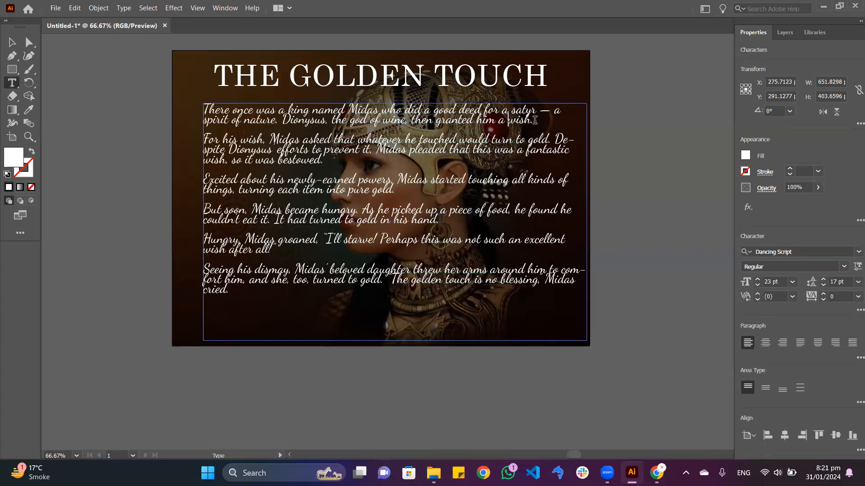
drag(536, 121, 203, 108)
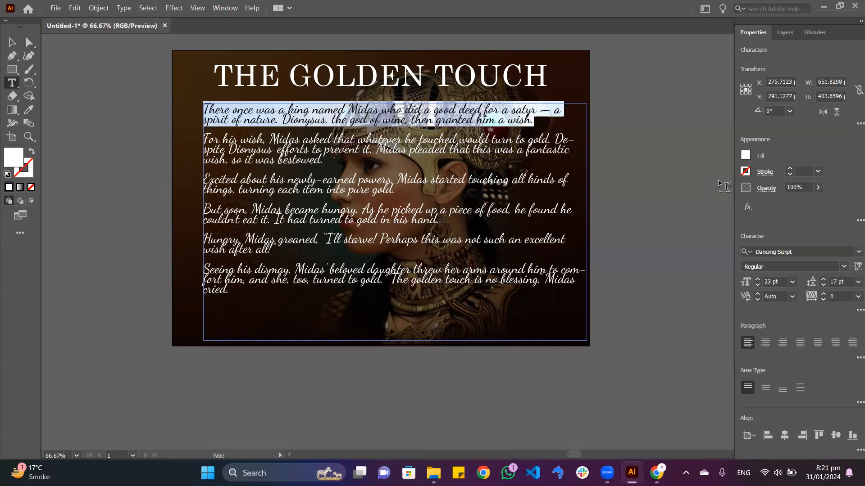
click(836, 280)
key(Up)
key(Up)
key(Up)
key(Up)
key(Up)
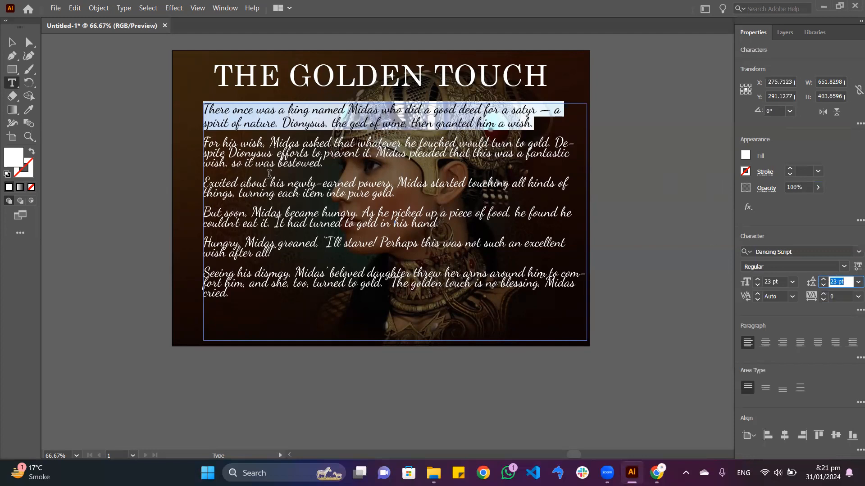
Set the leading of the second paragraph, from "For his wish" to "so it was bestowed", to 23 pt
drag(205, 143, 333, 163)
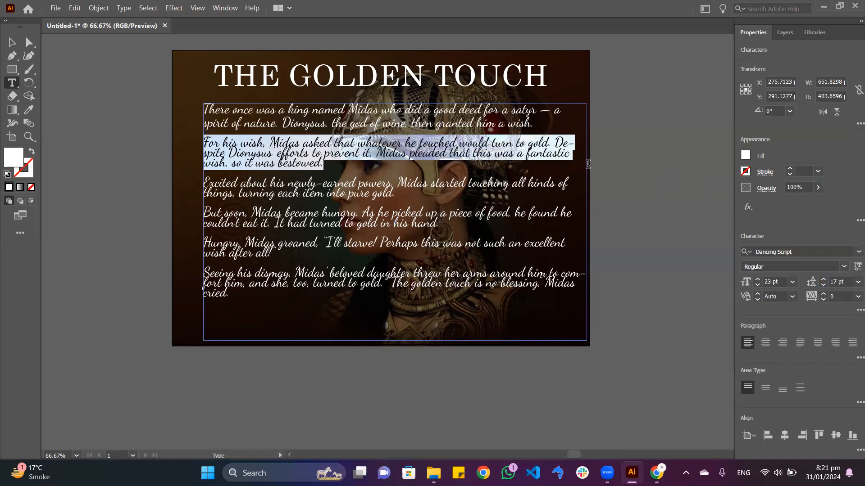
click(484, 128)
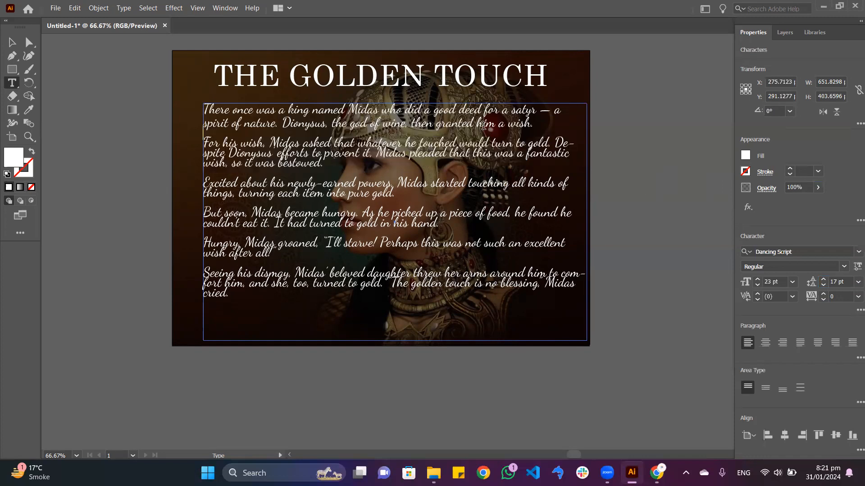
drag(533, 123, 498, 111)
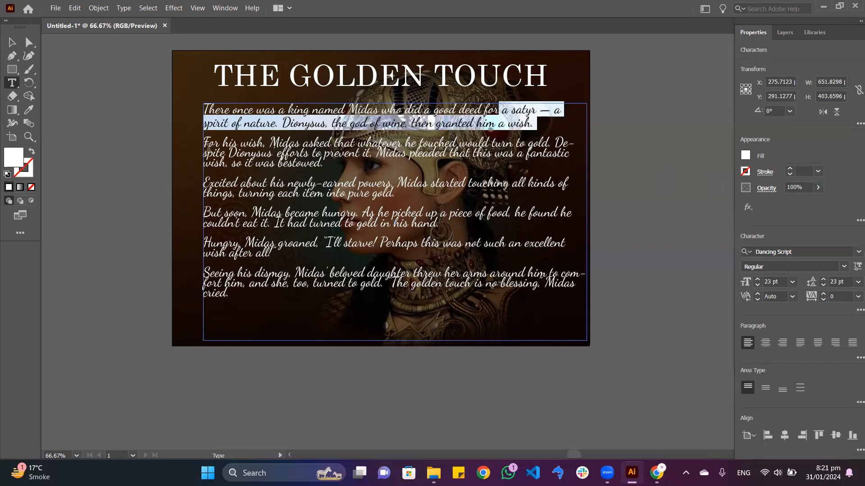
drag(206, 145, 261, 154)
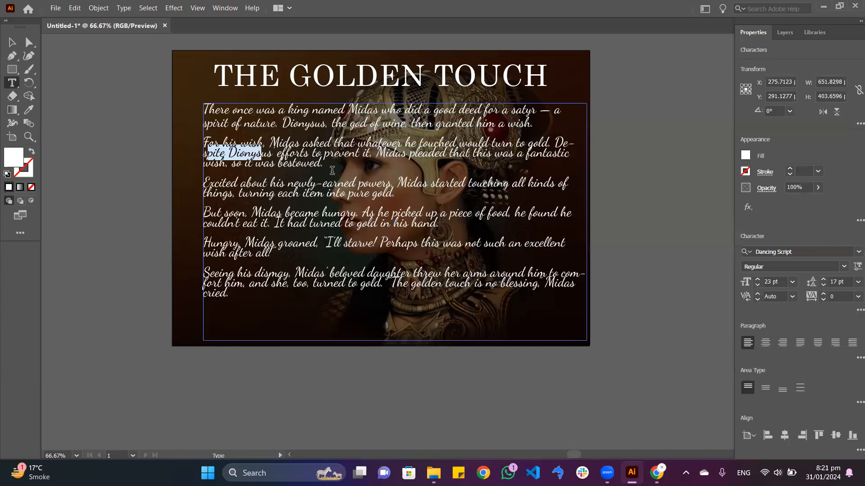
drag(327, 163, 204, 142)
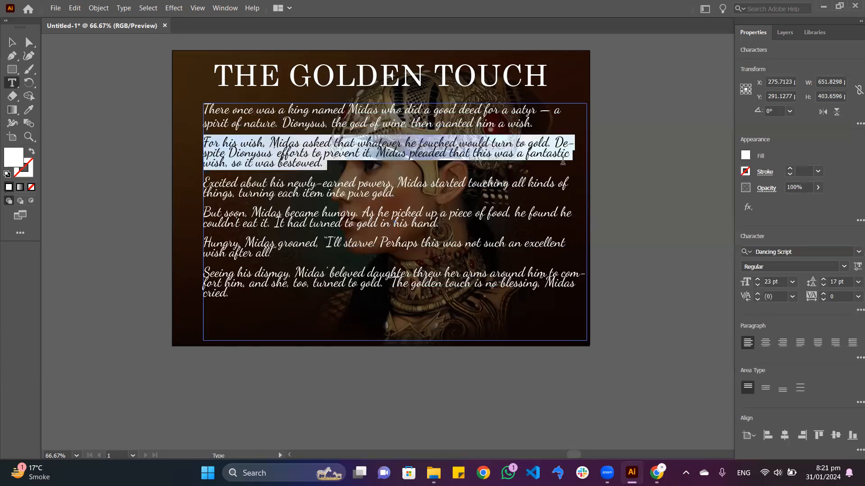
click(837, 281)
key(Up)
key(Up)
key(Up)
key(Up)
key(Up)
key(Up)
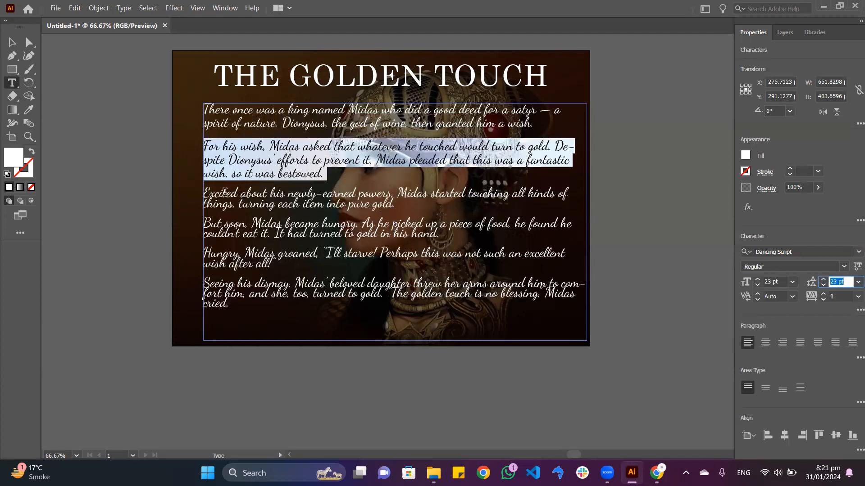
Set the leading of the third paragraph, "Excited about his newly-earned powers", to 23 pt
triple_click(206, 193)
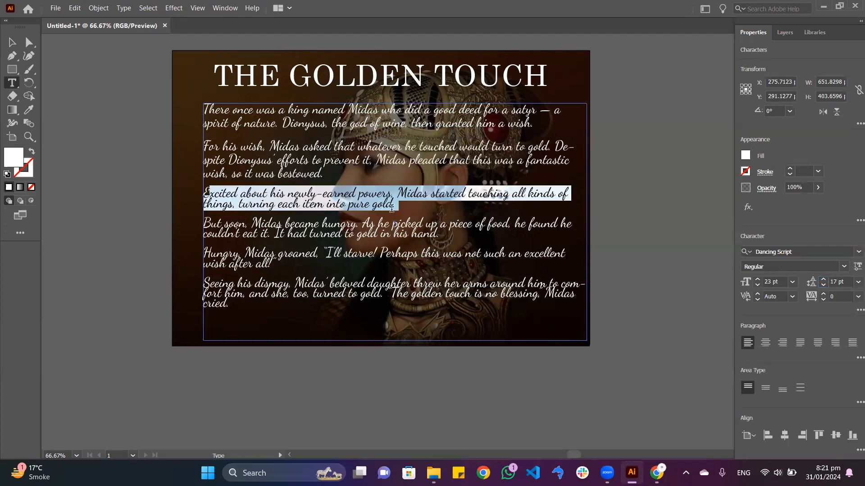
drag(397, 206, 203, 193)
click(836, 280)
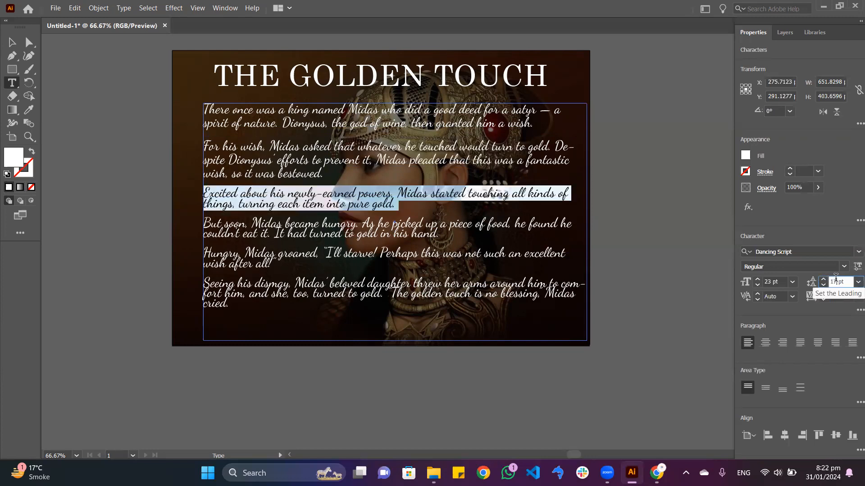
text(23)
key(Return)
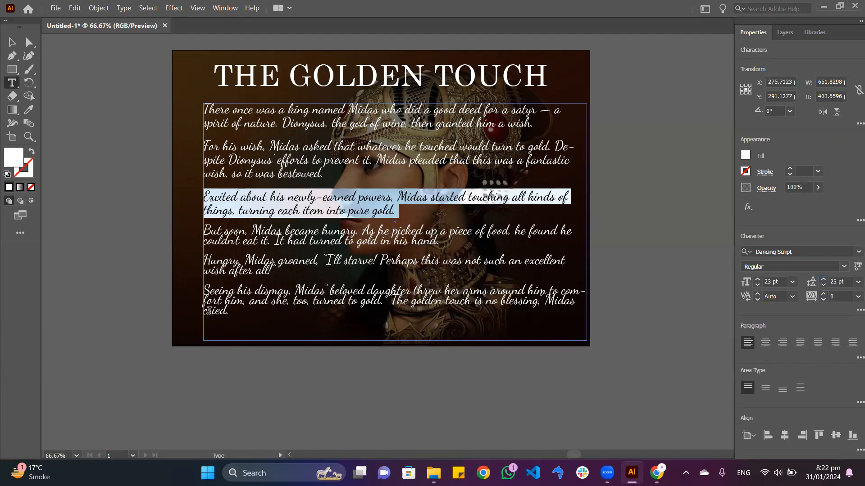
Set the leading of the fourth paragraph, "But soon, Midas became hungry", to 23 pt
drag(439, 244, 203, 229)
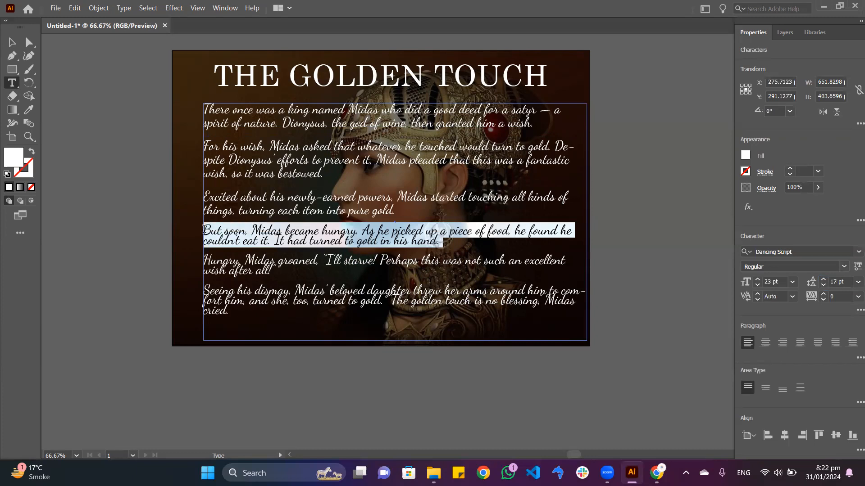
double_click(848, 282)
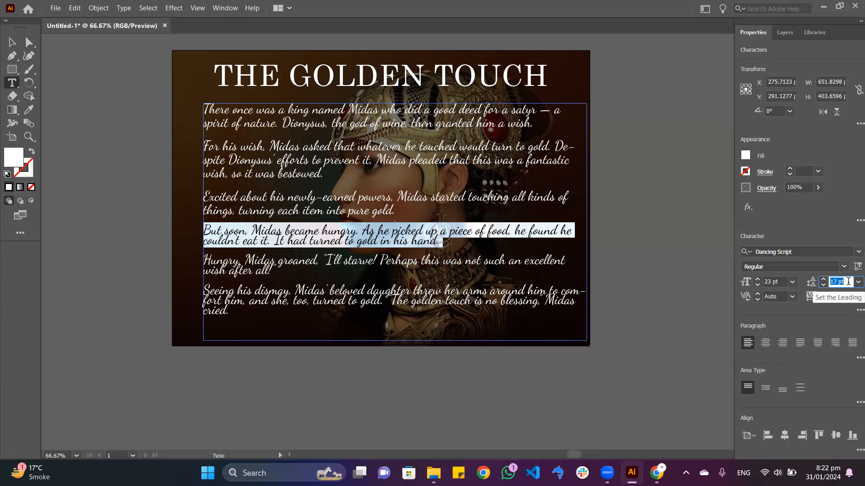
text(23)
key(Return)
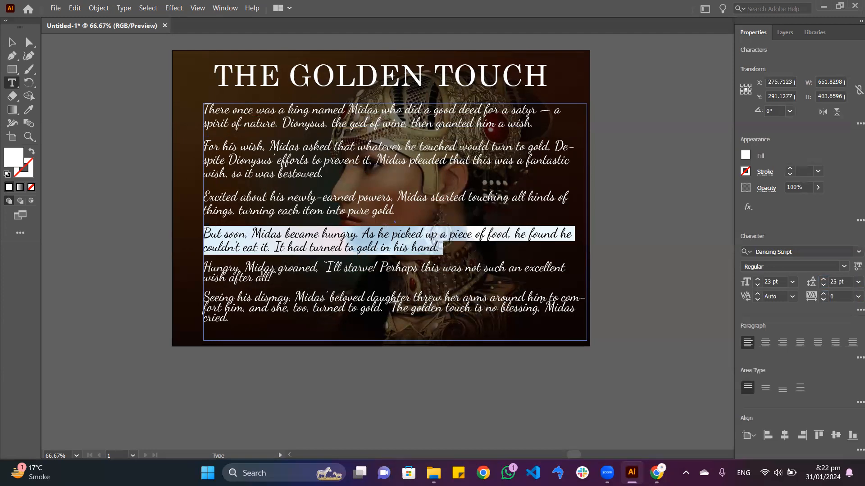
Set the leading of the fifth paragraph, "Hungry, Midas groaned", to 23 pt
triple_click(262, 273)
click(836, 283)
text(2)
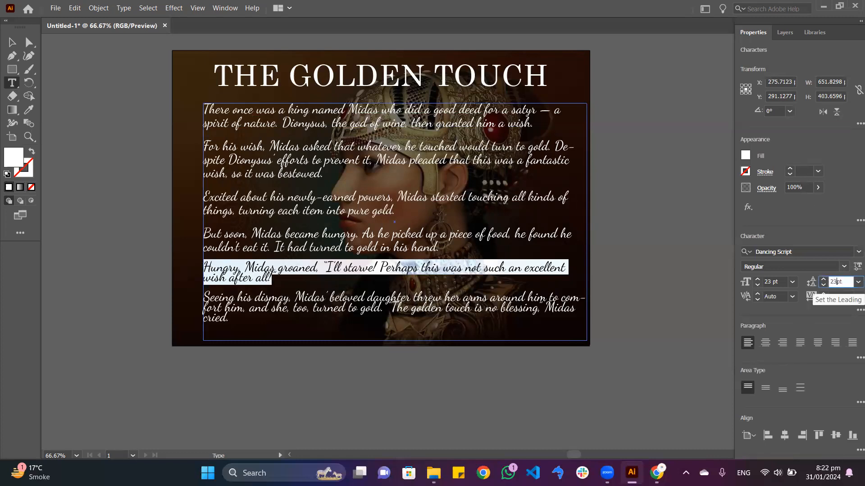
text(3pt)
key(Return)
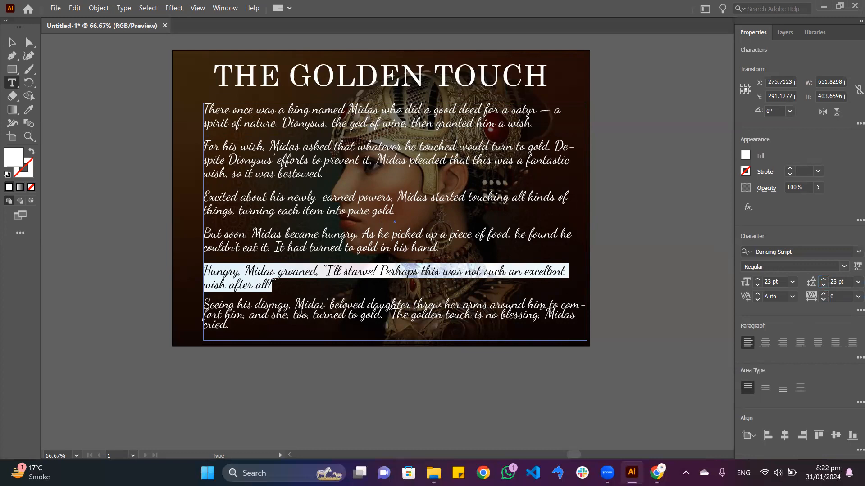
Set the leading of the last paragraph, from "Seeing his dismay" to "Midas cried", to 23 pt
click(254, 328)
triple_click(210, 311)
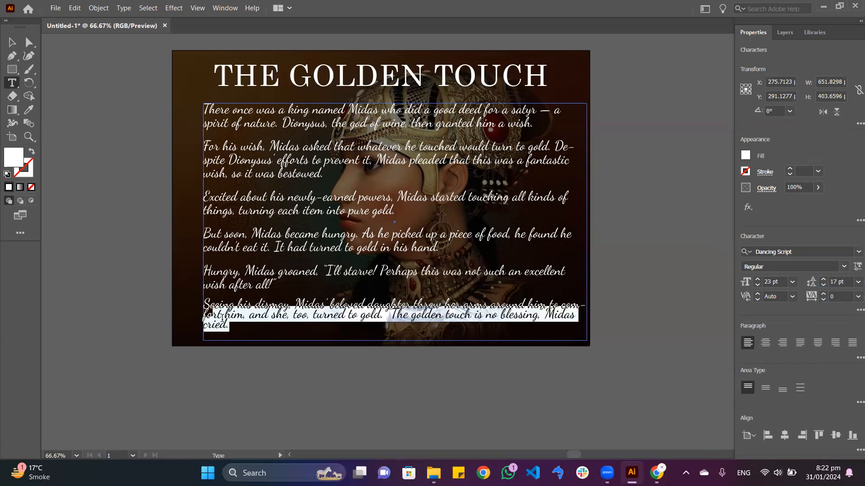
drag(237, 331, 203, 304)
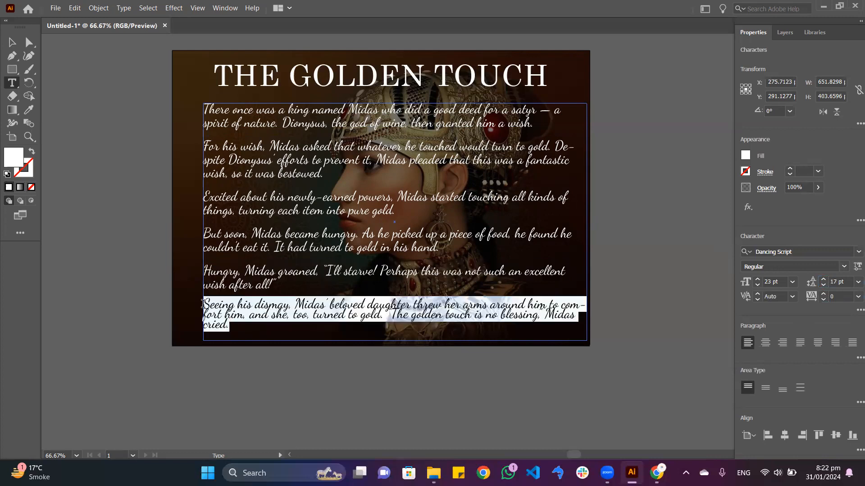
double_click(842, 281)
text(2)
key(Return)
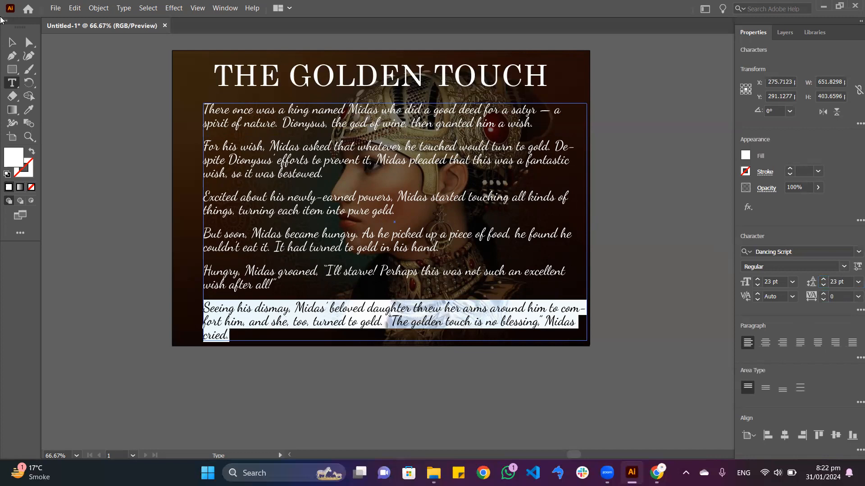
click(11, 42)
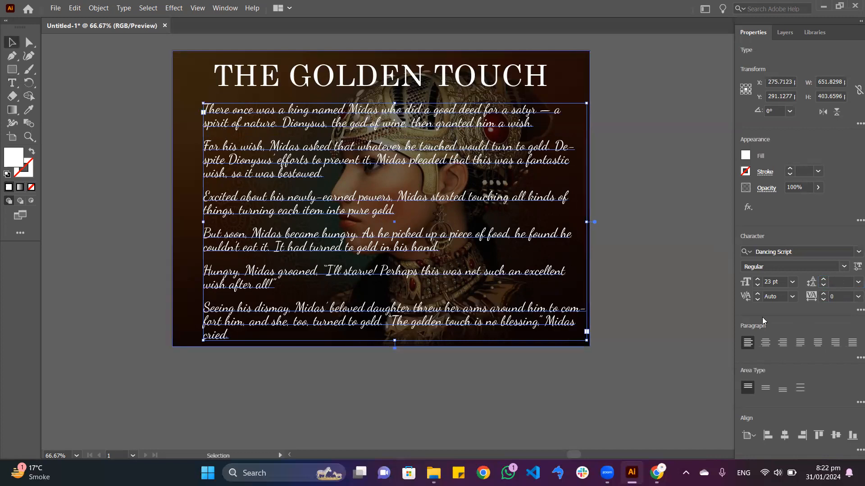
click(399, 224)
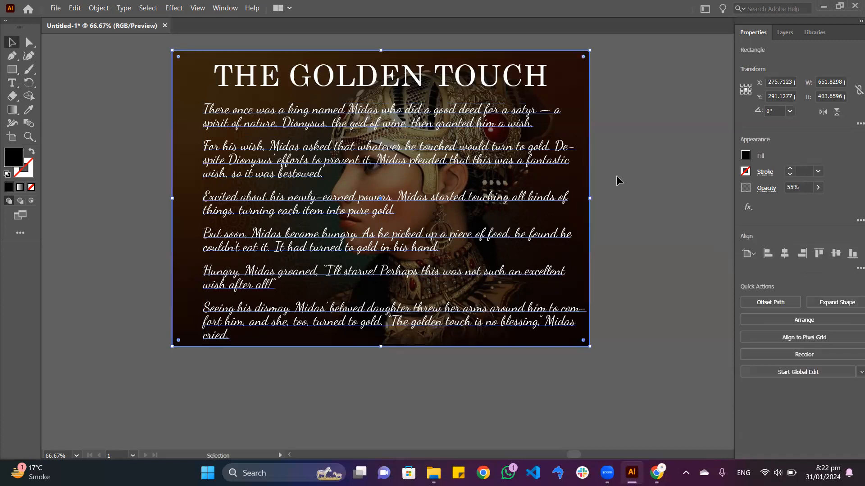
shift+click(538, 128)
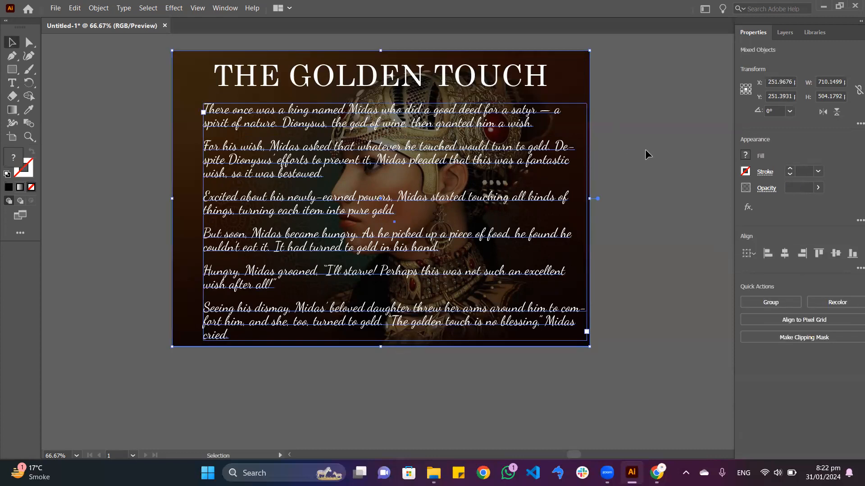
click(642, 107)
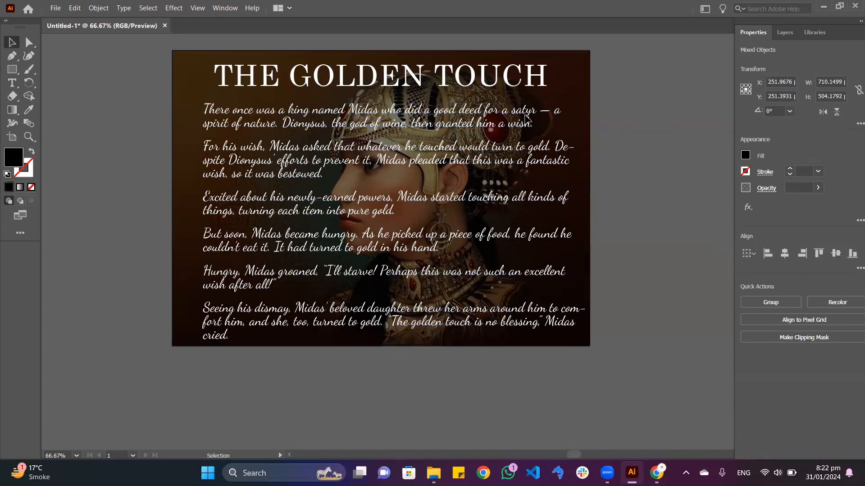
Try a 17 pt leading on the whole story text block
click(517, 114)
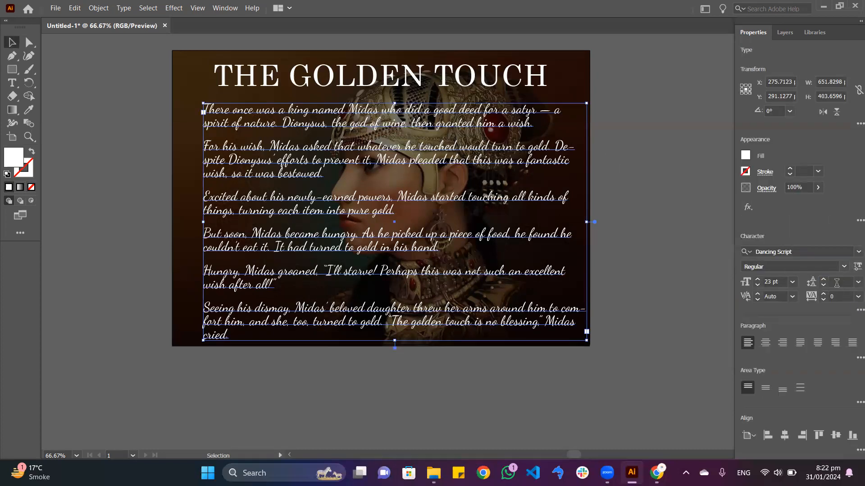
click(836, 283)
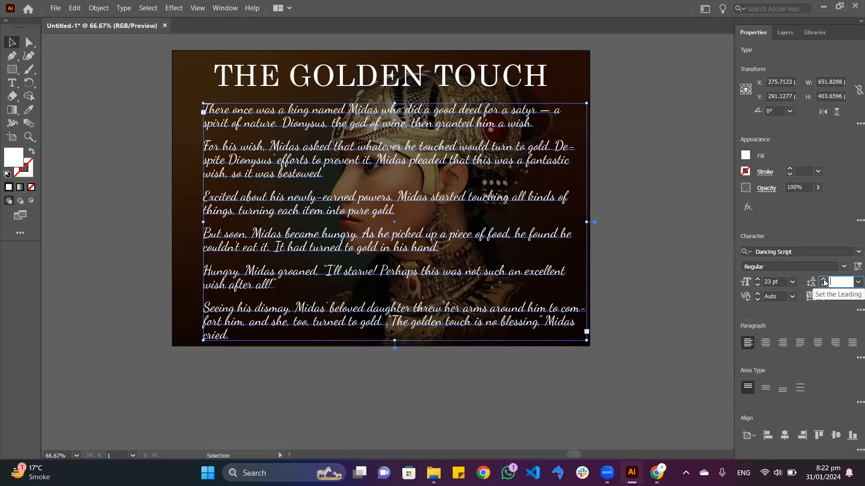
click(824, 280)
double_click(836, 283)
text(7)
key(Return)
key(Up)
key(Up)
key(Up)
key(Up)
key(Up)
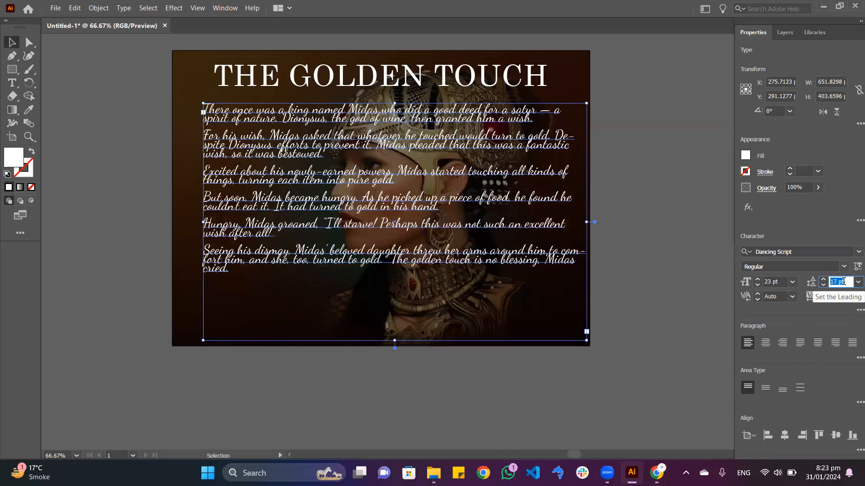
Set the leading of the whole story text block to 19 pt and deselect it
key(Return)
double_click(844, 284)
text(19)
key(Return)
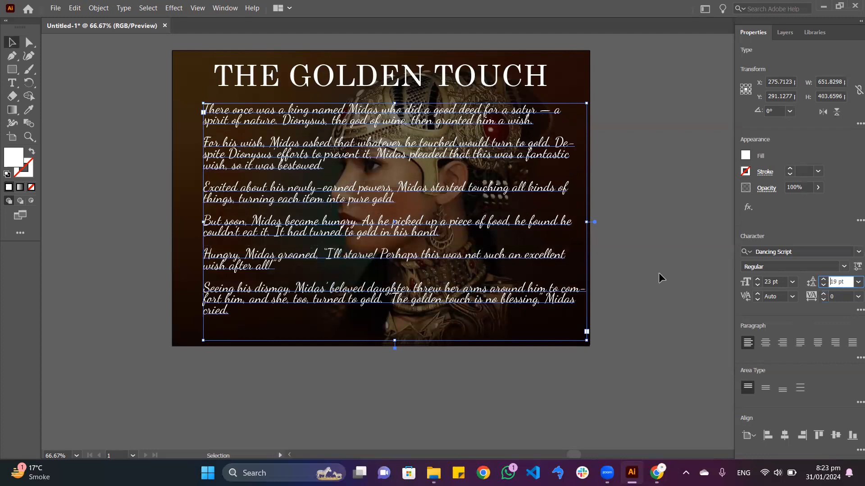
click(680, 235)
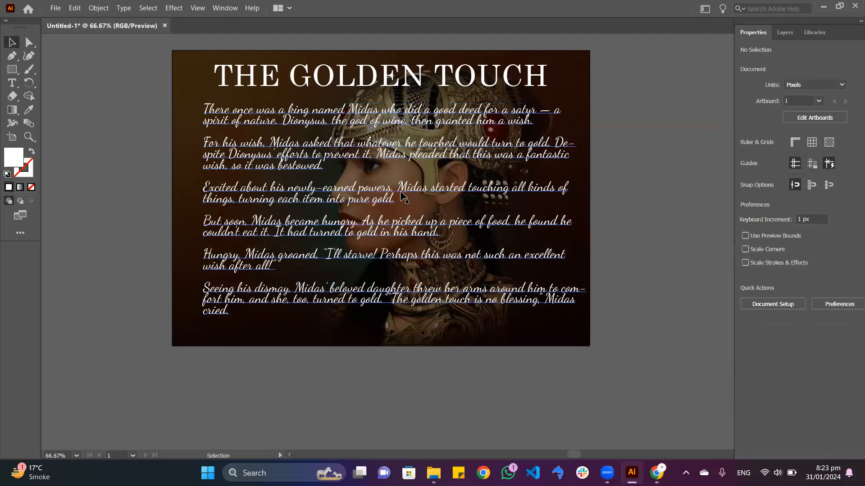
Move the story text block slightly up and to the left, to about X 259 and Y 281 px
click(384, 188)
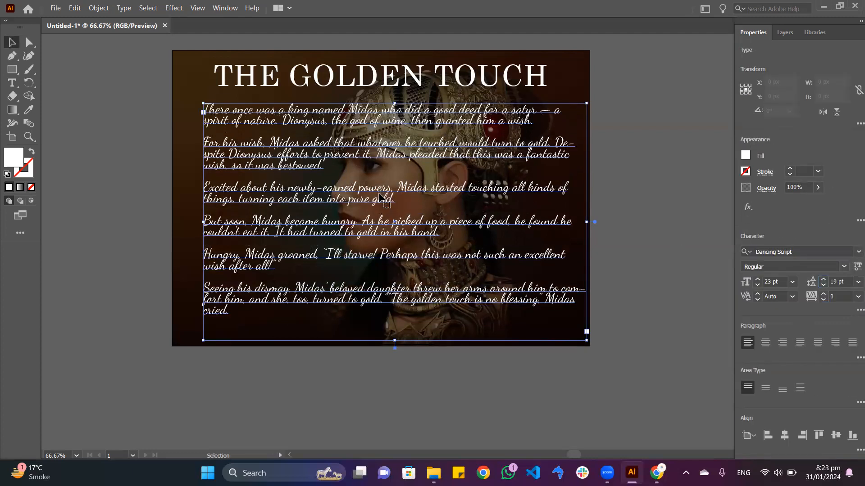
drag(383, 187, 374, 177)
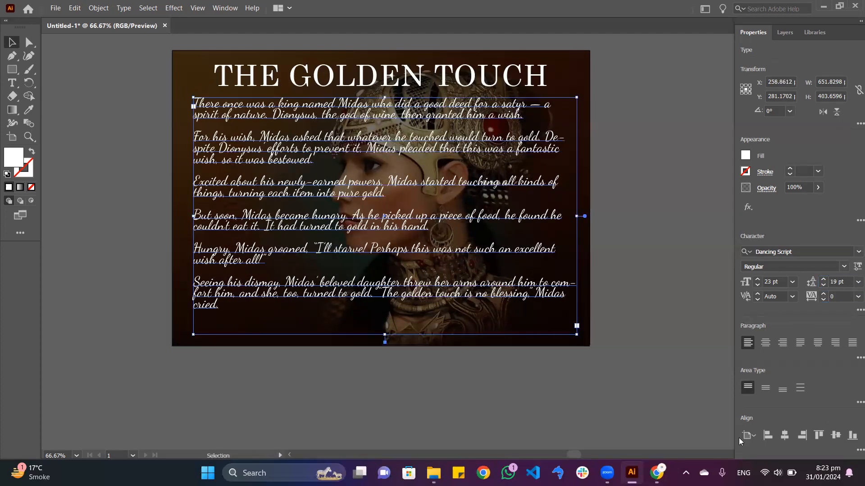
scroll(767, 417, down, 1)
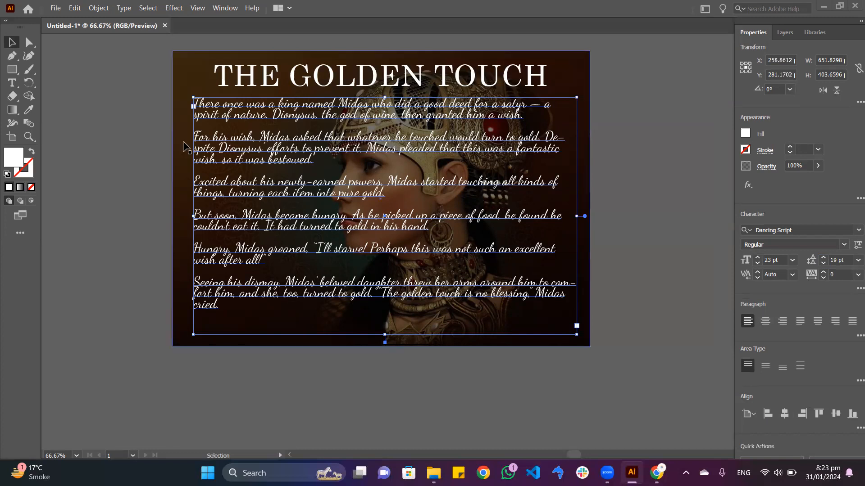
Try the centre, right and each of the four justified paragraph alignments on the story text
click(765, 322)
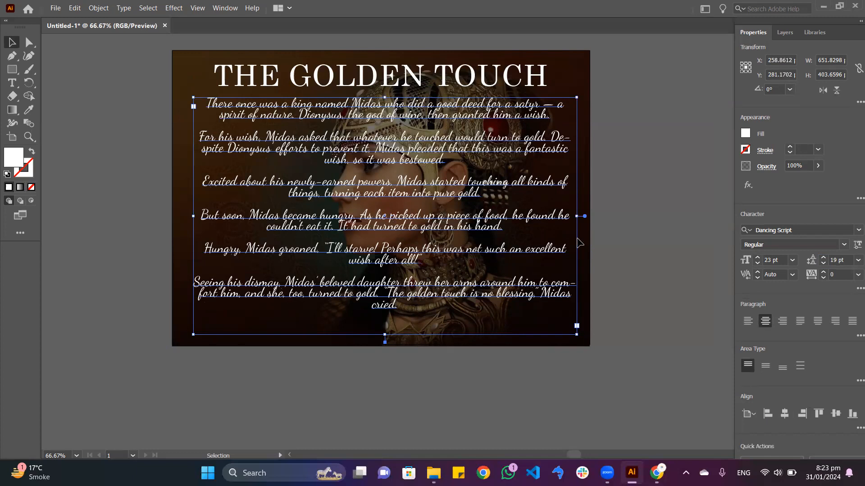
click(783, 322)
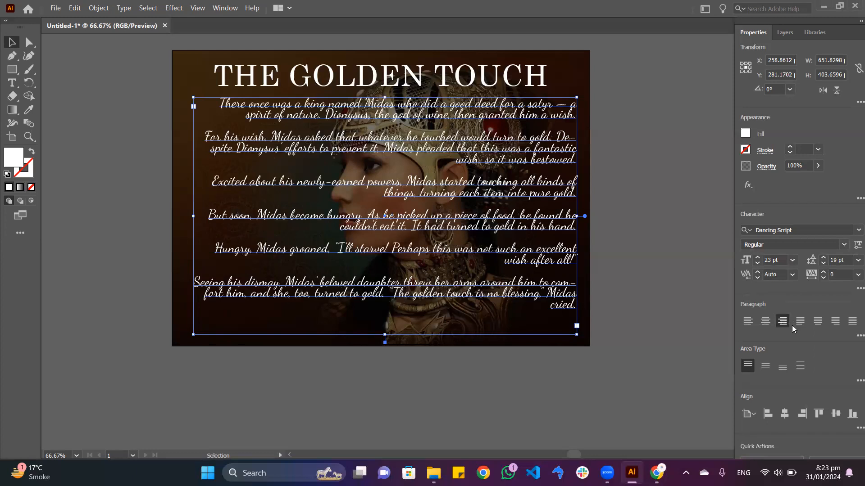
click(799, 321)
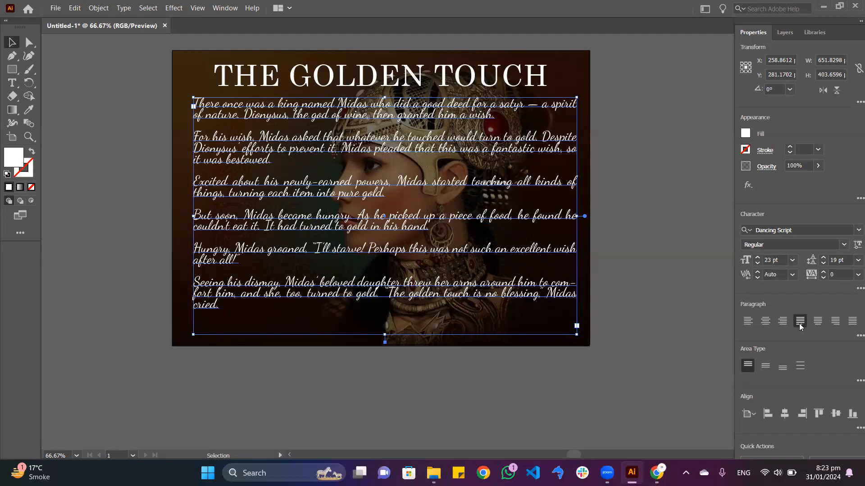
click(815, 324)
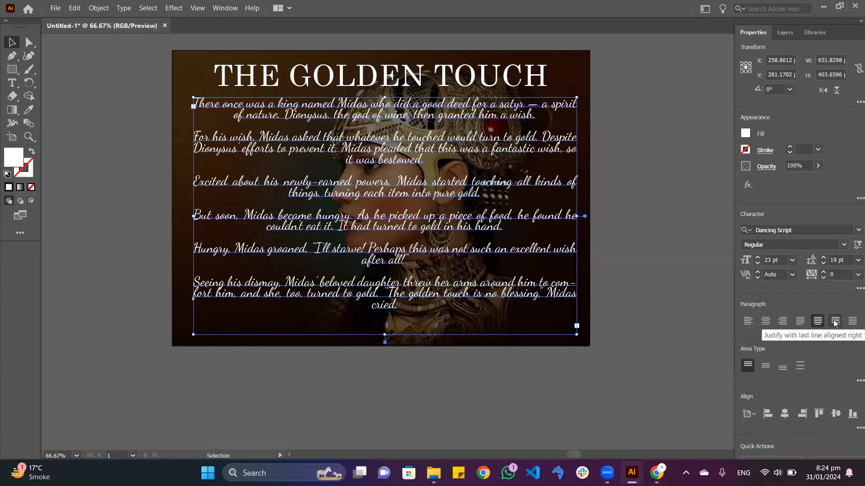
click(835, 323)
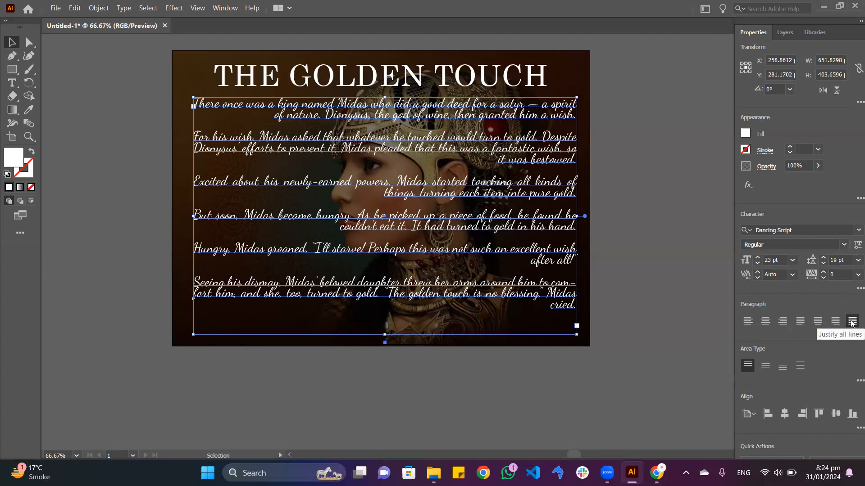
click(852, 321)
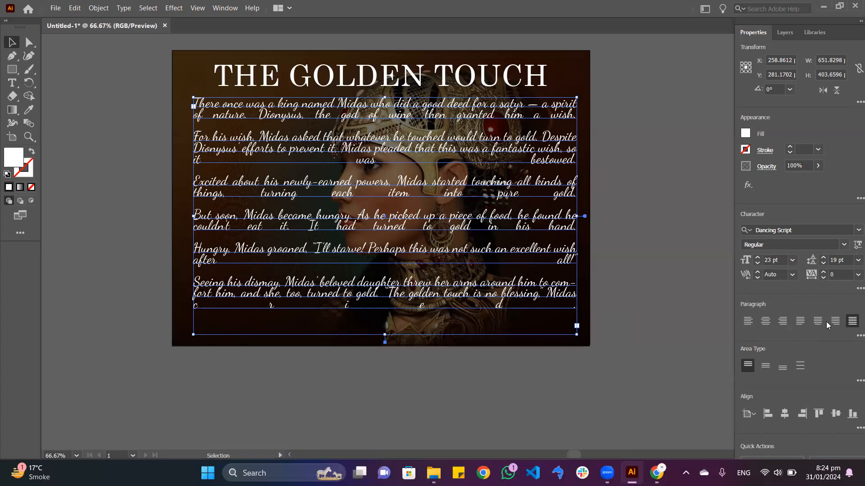
Centre-align the story text, move its block to about X 249 and Y 285 px, and deselect it
click(764, 322)
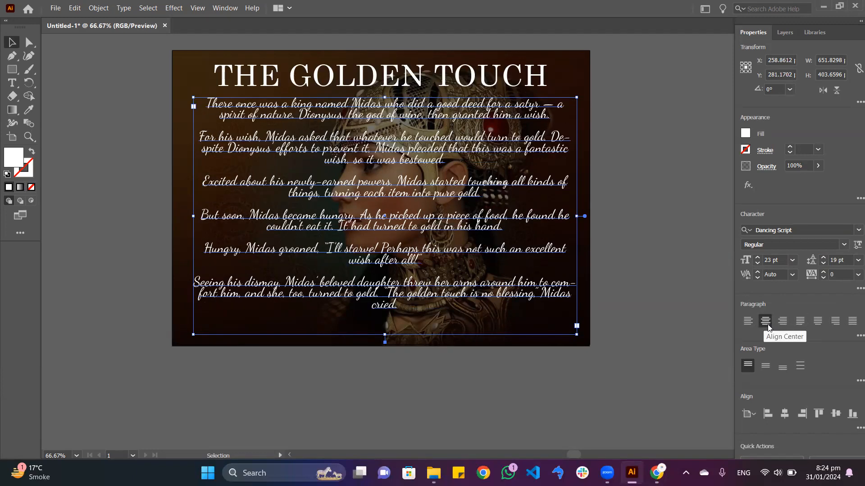
click(648, 202)
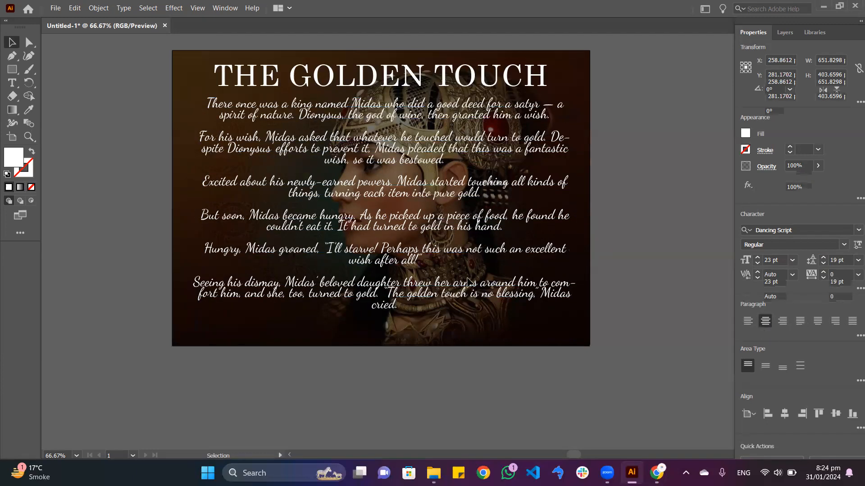
drag(384, 181, 379, 183)
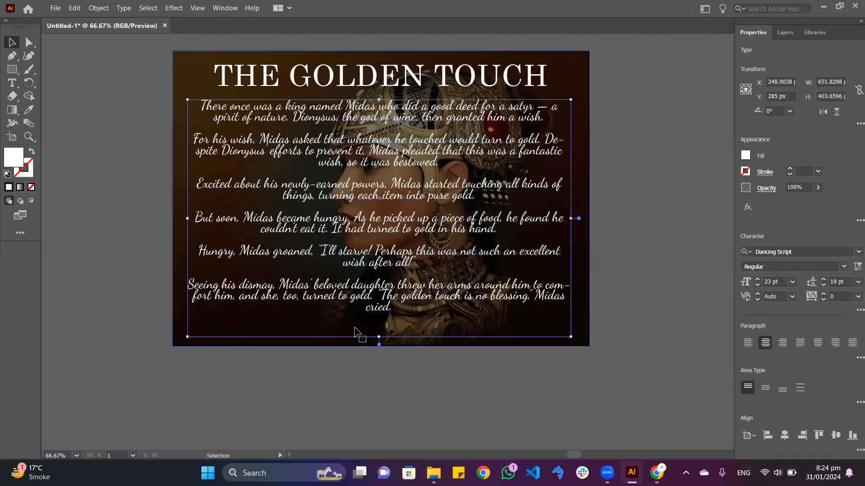
click(368, 322)
double_click(368, 322)
double_click(618, 228)
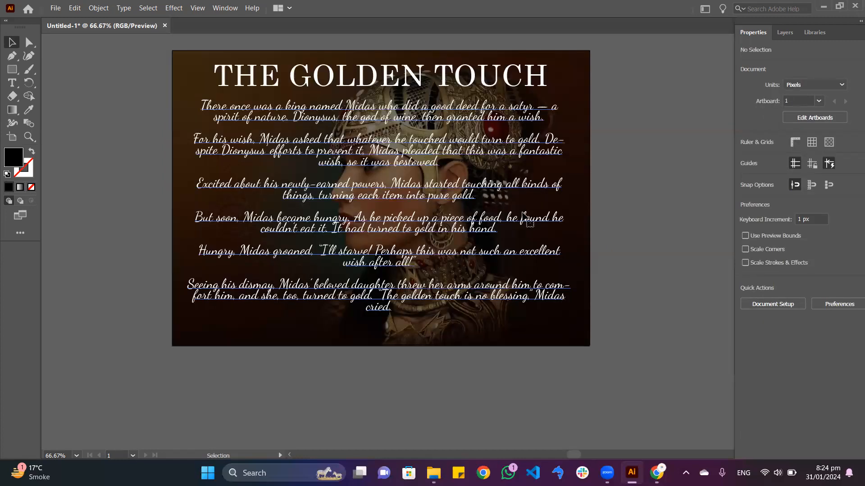
Shorten the story's text frame from its lower edge to about 378 px high and deselect it
click(524, 216)
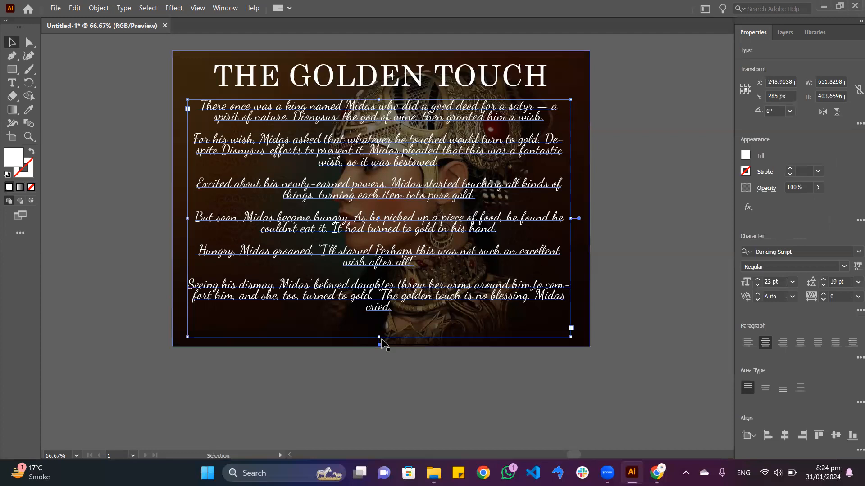
drag(382, 343, 379, 322)
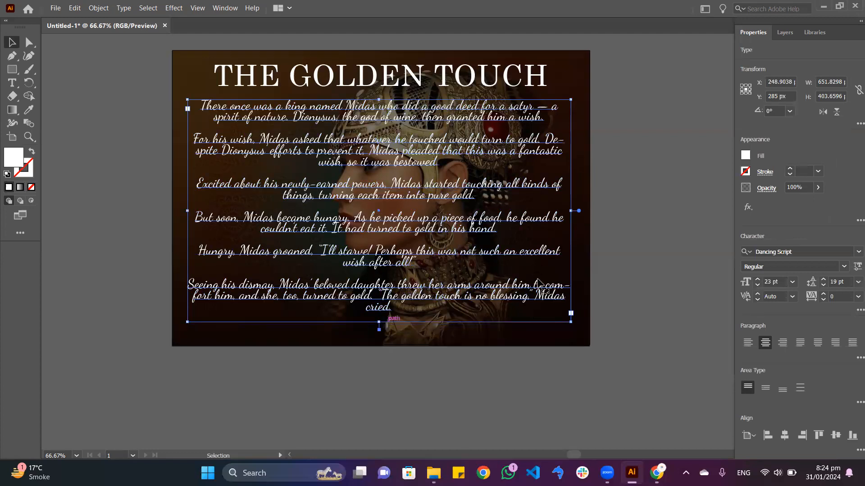
click(619, 209)
Reduce the story text's font size to 21 pt and widen its frame to about 671 px
click(374, 239)
click(758, 286)
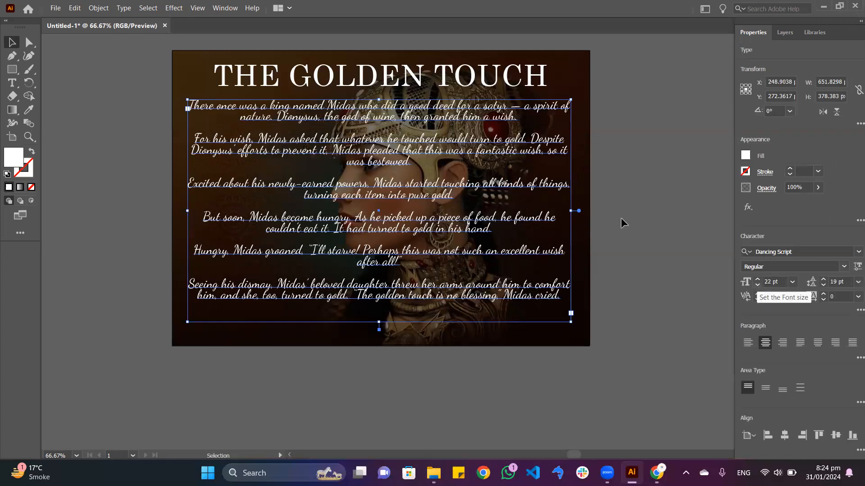
drag(573, 210, 582, 210)
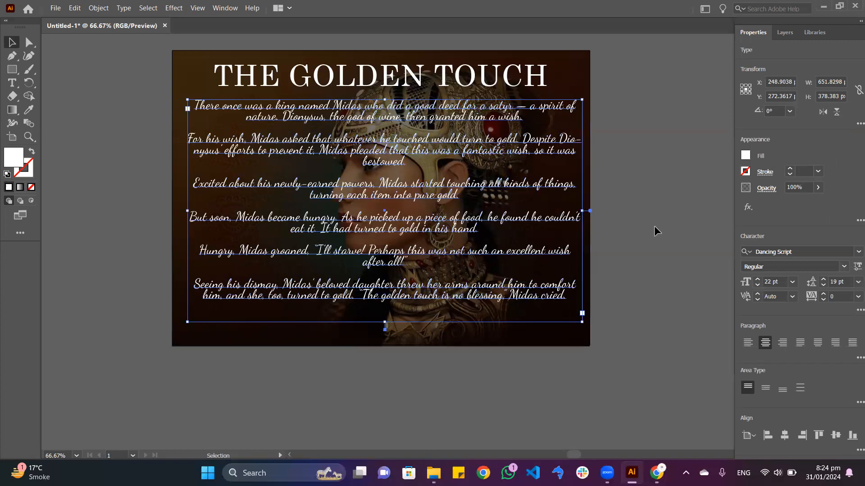
click(758, 286)
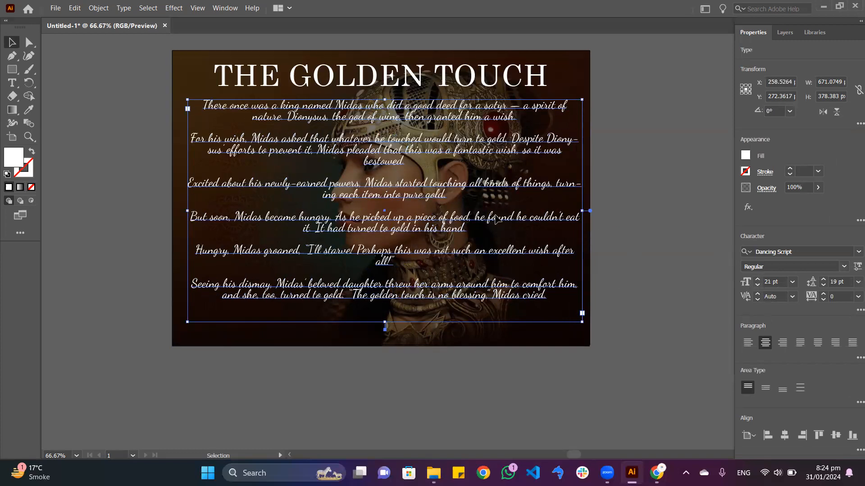
Move the story text block slightly up and left, to about X 252 and Y 268 px
key(ctrl+shift+a)
drag(398, 192, 394, 186)
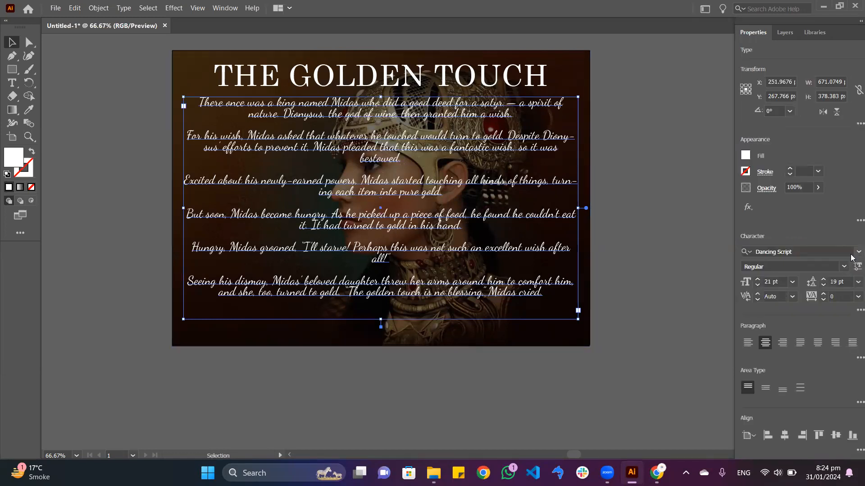
Preview other fonts on the story text, reapply Dancing Script and deselect the text
click(857, 253)
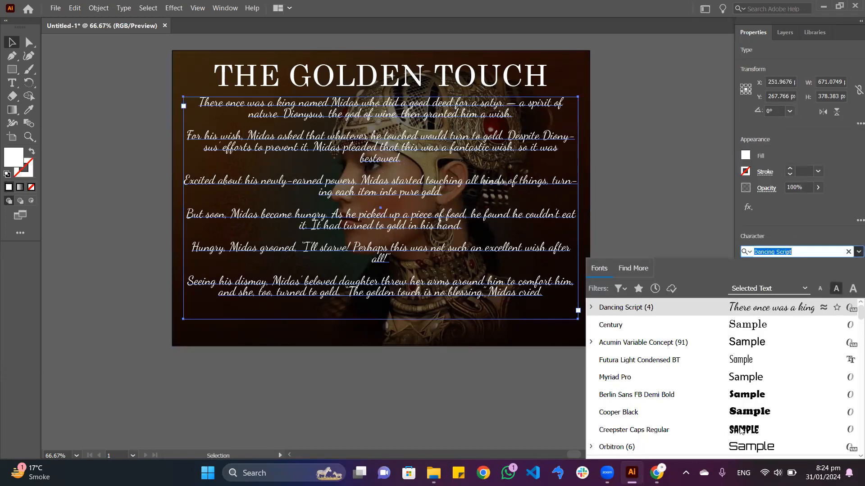
scroll(741, 423, down, 3)
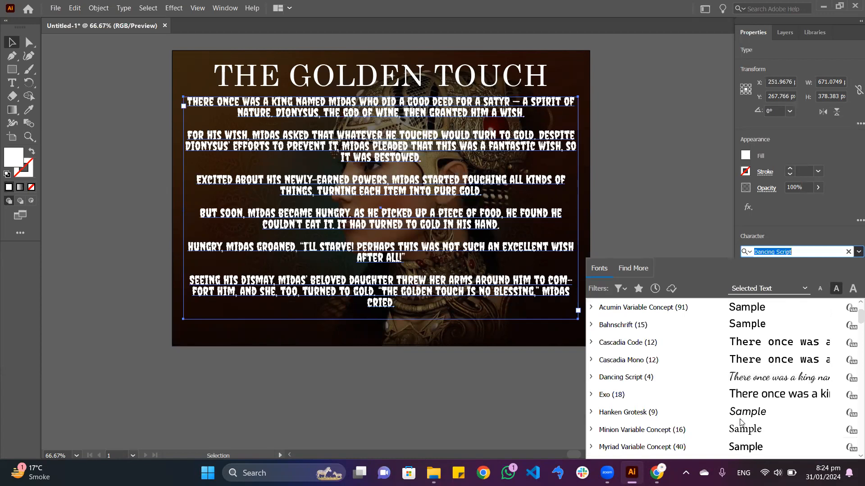
scroll(741, 423, down, 3)
scroll(757, 351, up, 6)
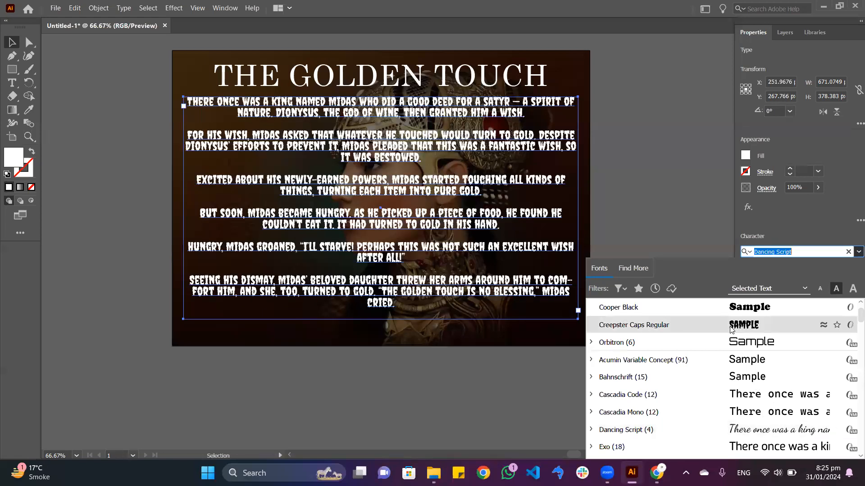
scroll(774, 392, down, 2)
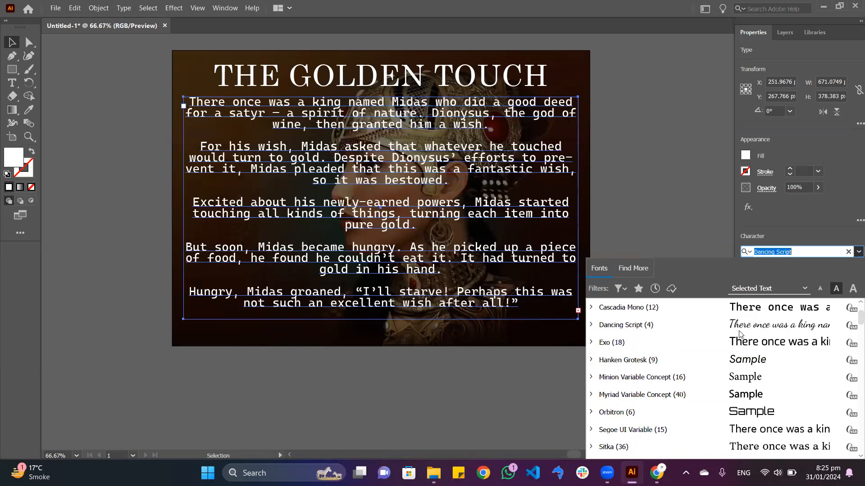
click(736, 325)
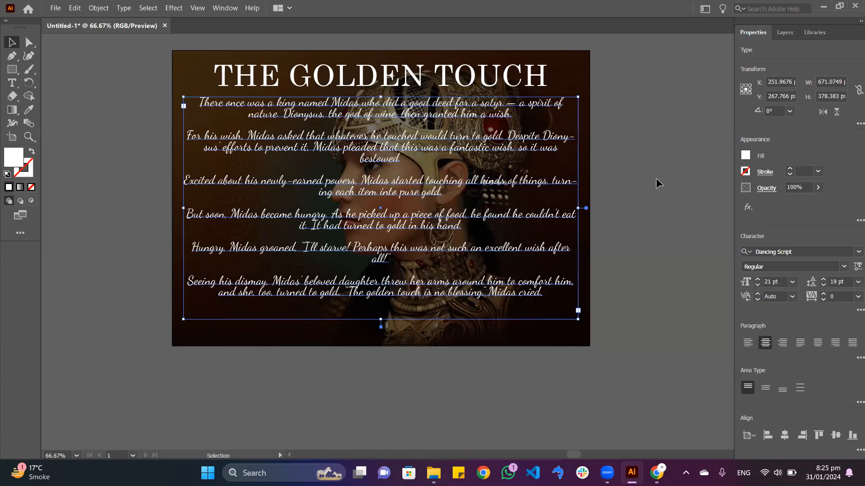
click(656, 177)
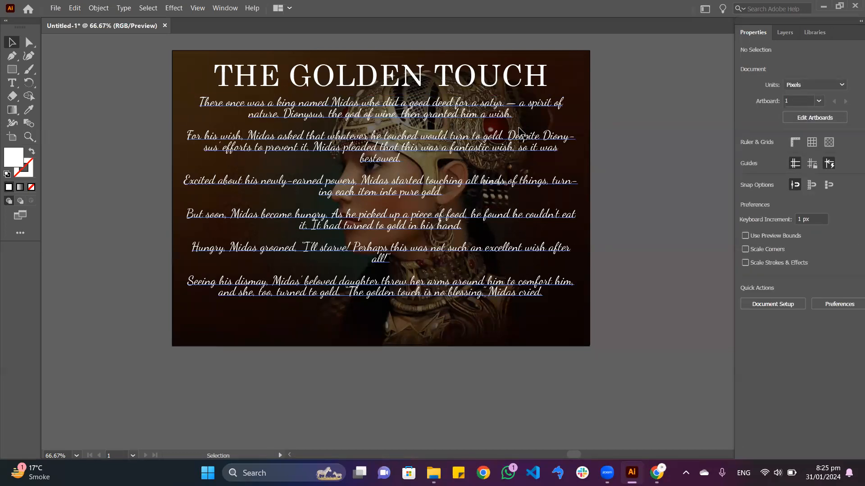
Duplicate the title below the story's last paragraph, scale the copy to about 264 px wide and place it near the artboard's left edge
click(351, 68)
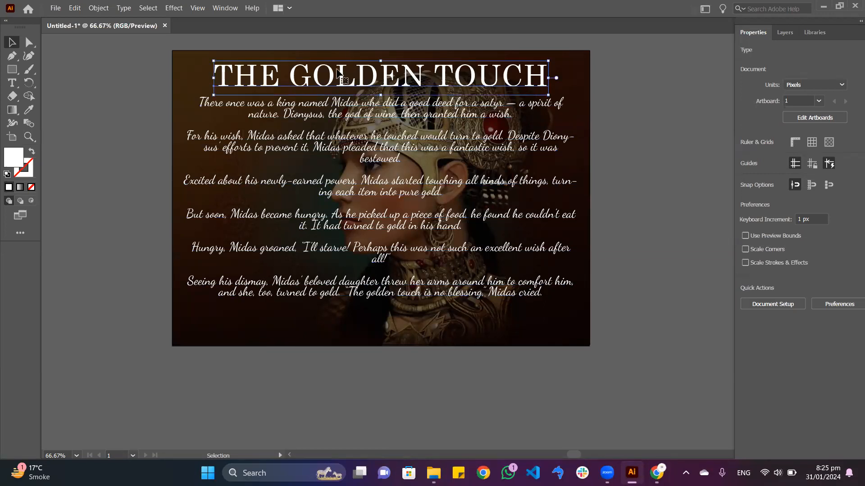
drag(346, 82, 289, 318)
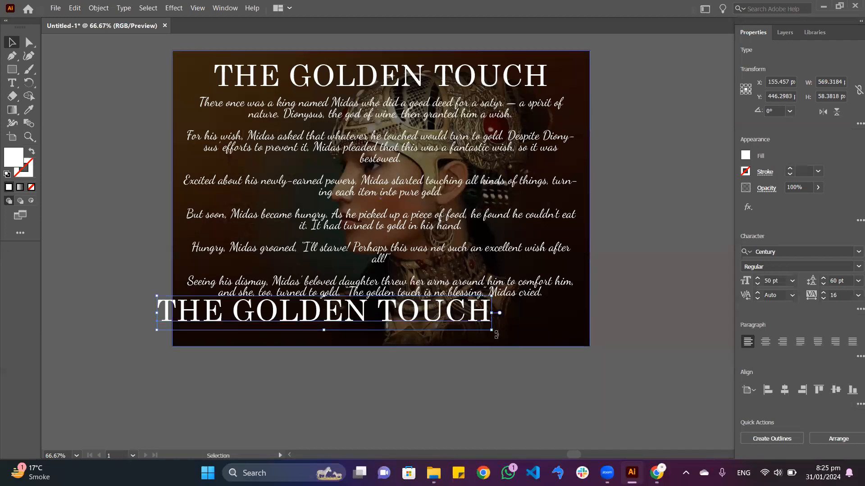
drag(491, 332, 317, 320)
drag(266, 312, 286, 315)
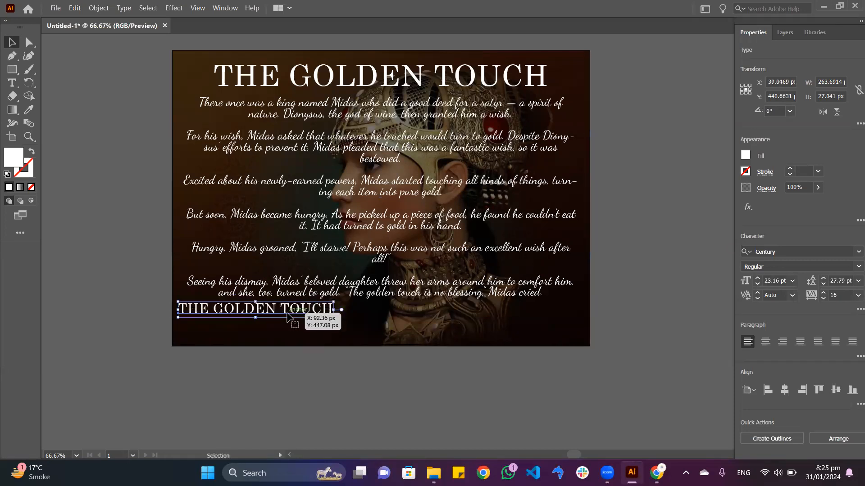
Replace the duplicated title's text with "MORAL:"
double_click(287, 312)
key(ctrl+a)
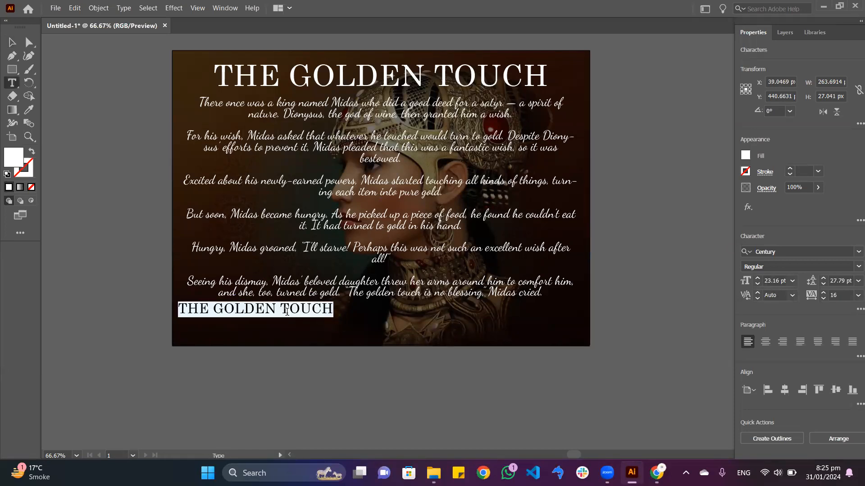
text(MORAL:)
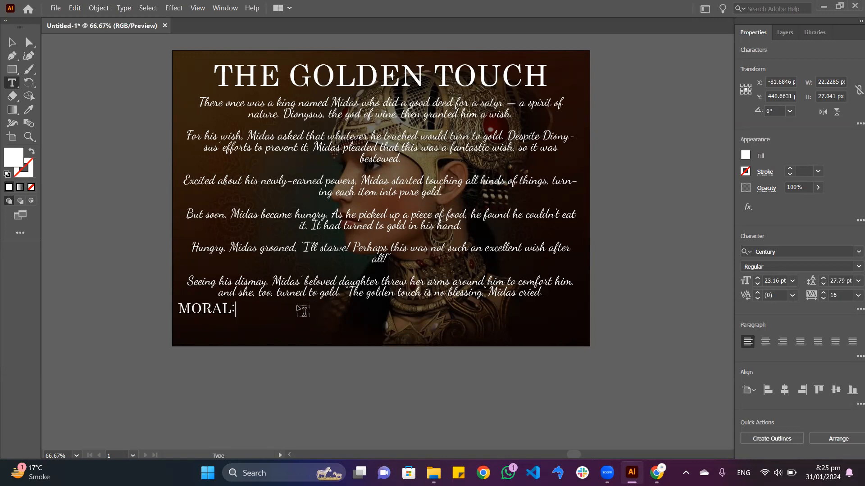
click(11, 44)
Add a text object below the MORAL: heading and paste in "Greed will always lead to downfall." copied from the story page in Chrome
key(t)
click(267, 329)
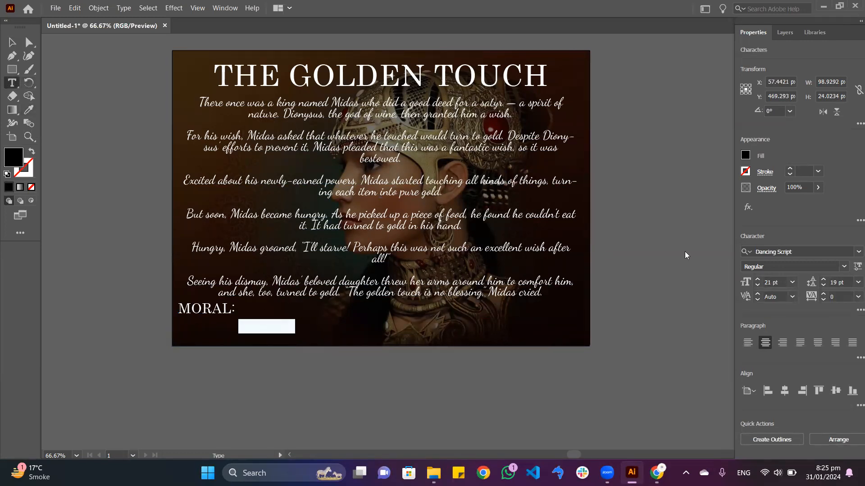
click(657, 472)
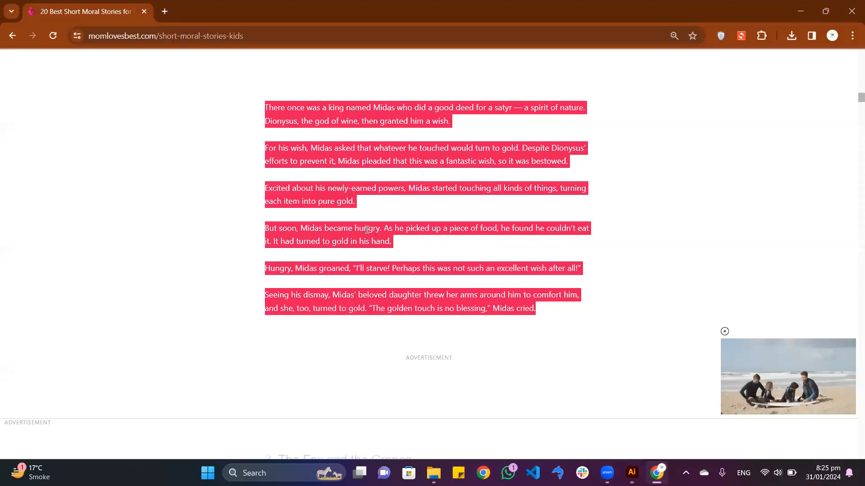
scroll(342, 216, up, 6)
click(340, 228)
triple_click(340, 228)
key(ctrl+c)
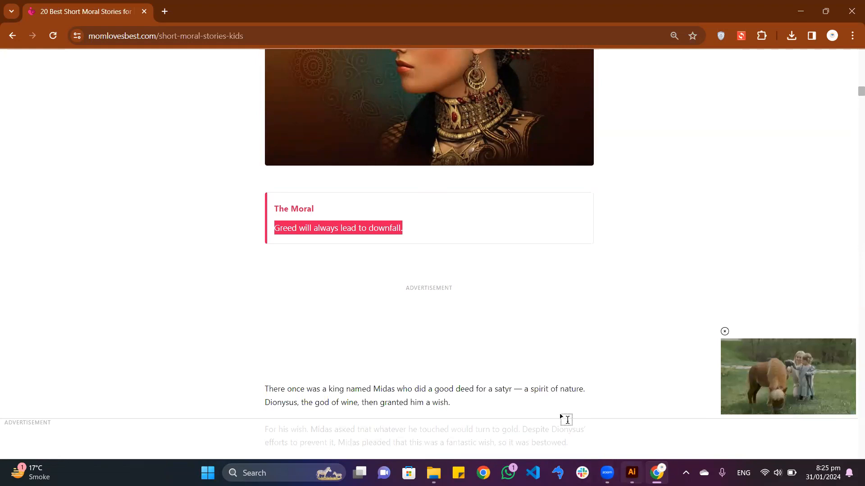
click(631, 472)
key(ctrl+v)
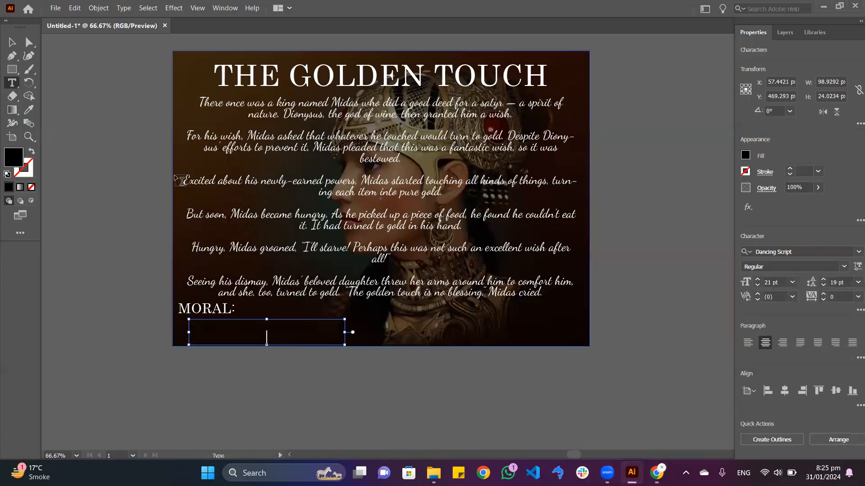
Fill the moral sentence with white and move it horizontally to about X 242 px
click(12, 43)
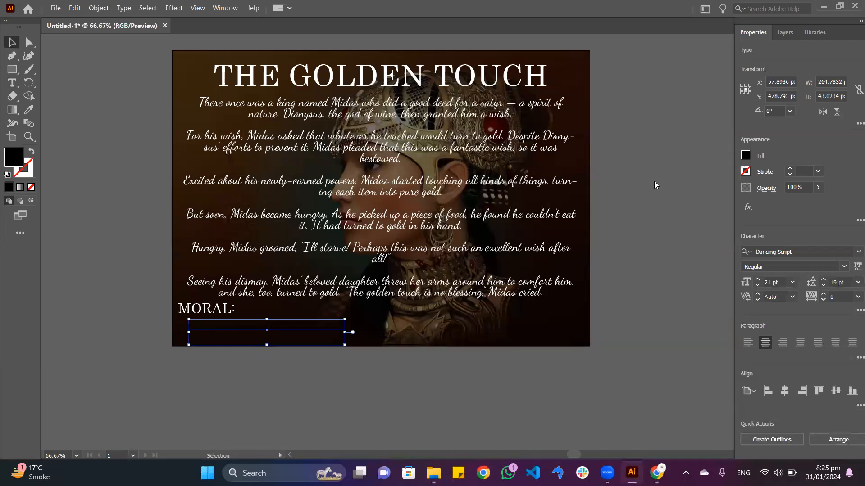
click(745, 155)
click(638, 196)
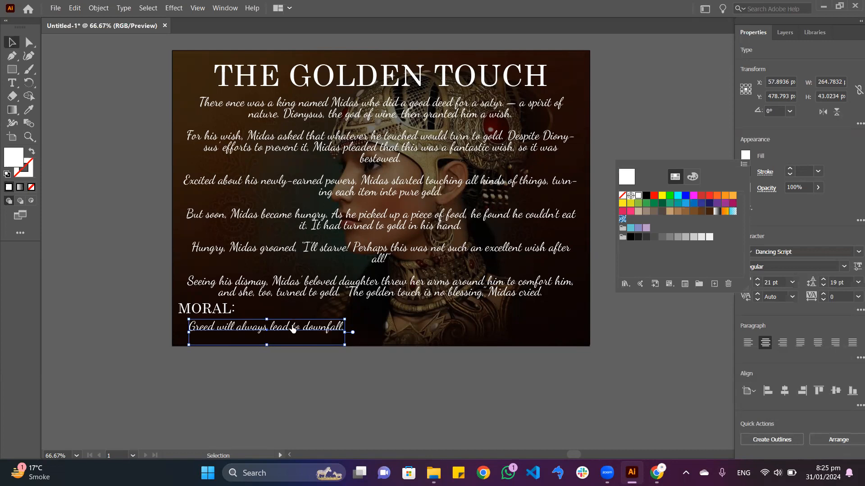
drag(292, 334, 575, 299)
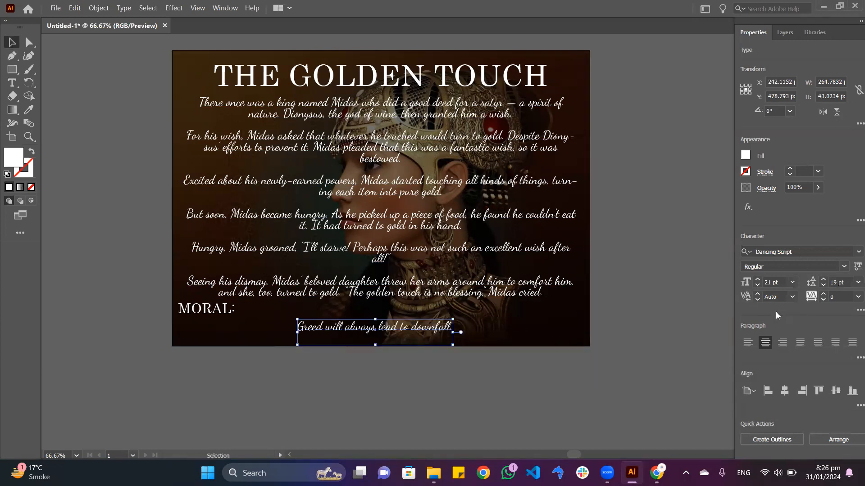
Enlarge the moral sentence to 33 pt and centre it on the artboard at about X 252 and Y 487 px
click(758, 280)
click(758, 279)
click(758, 280)
click(758, 280)
click(758, 280)
click(758, 279)
click(758, 280)
click(758, 280)
click(758, 279)
click(758, 280)
click(758, 280)
click(758, 280)
drag(390, 331, 396, 338)
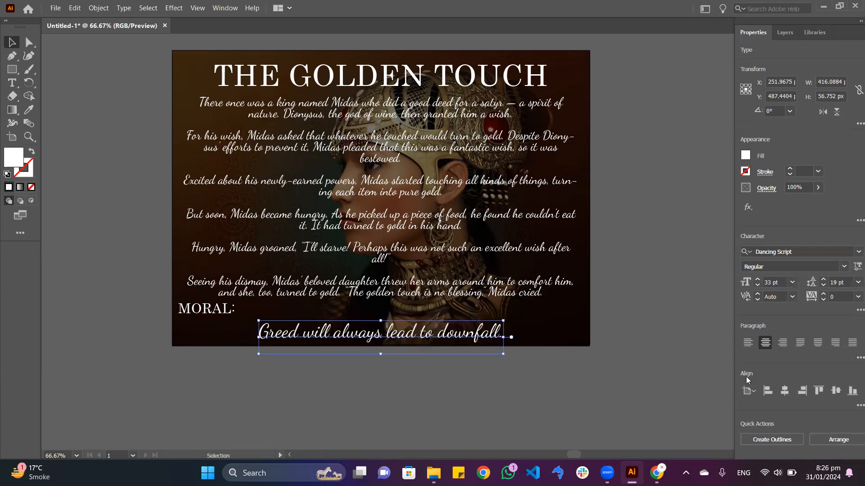
Move the MORAL: heading slightly down and right, increase its font size by two increments and deselect it
click(430, 253)
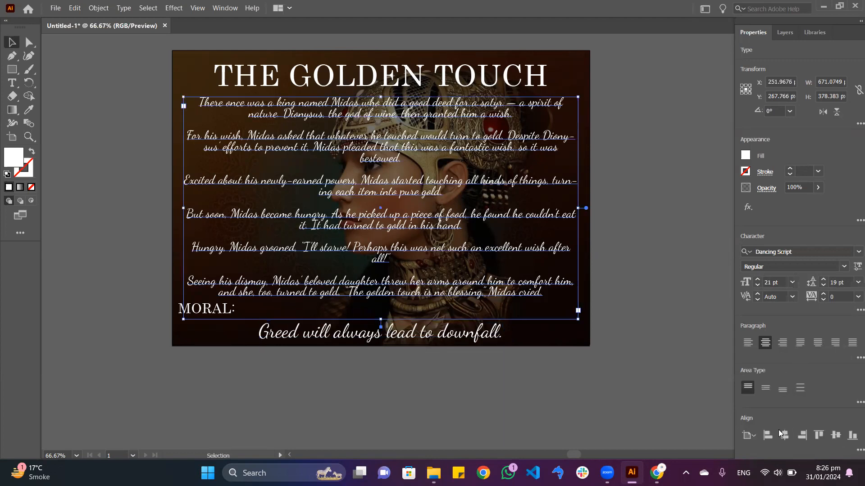
click(220, 317)
drag(219, 316, 223, 322)
click(757, 279)
click(758, 279)
click(140, 200)
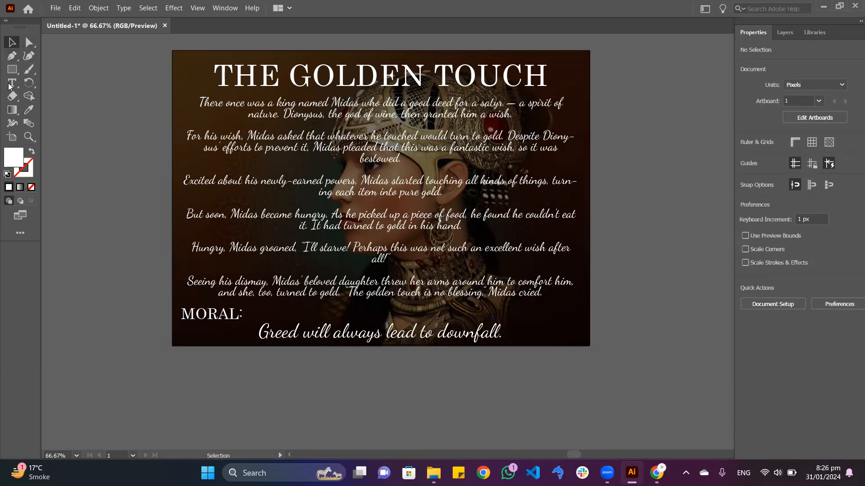
Draw a horizontal line about 108 px long beneath the MORAL: heading with the Line Segment tool
drag(12, 74, 77, 122)
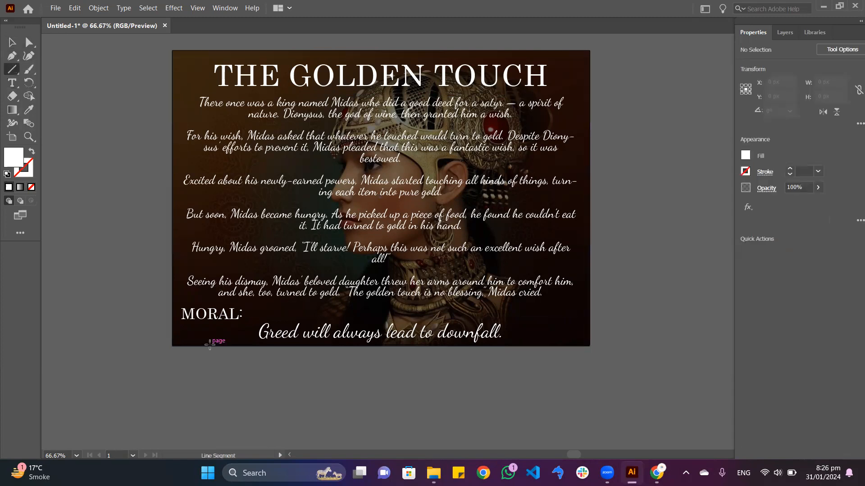
scroll(216, 346, up, 3)
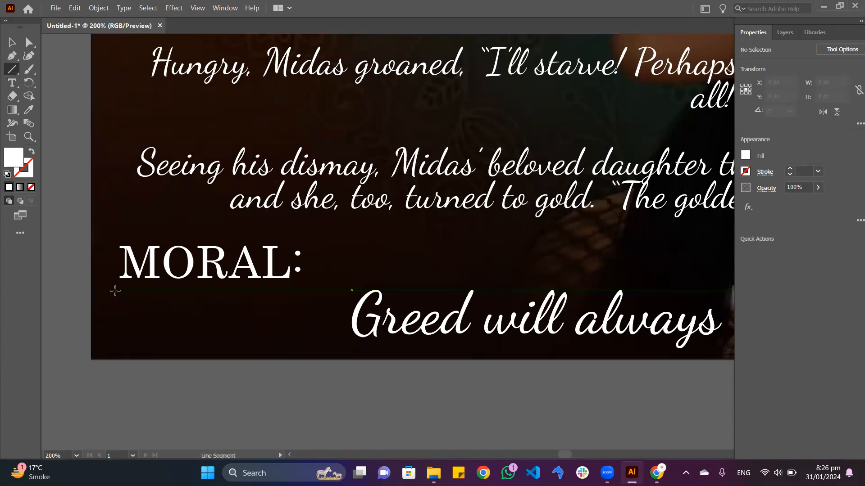
click(121, 291)
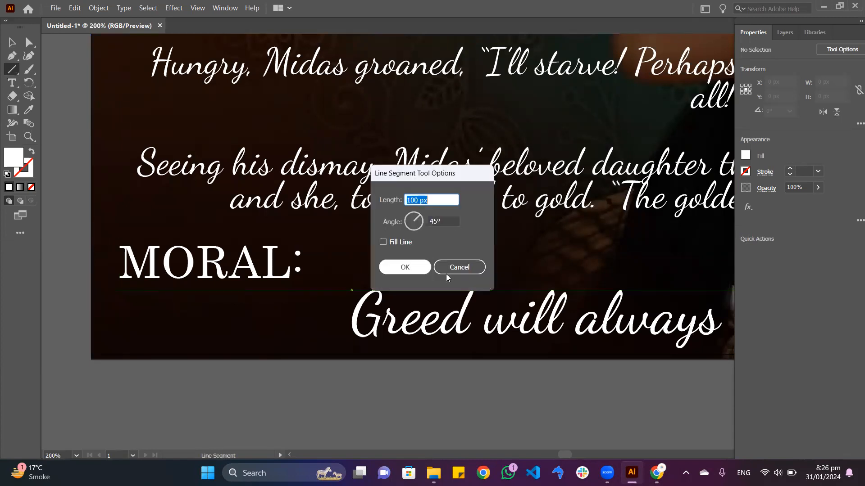
key(Escape)
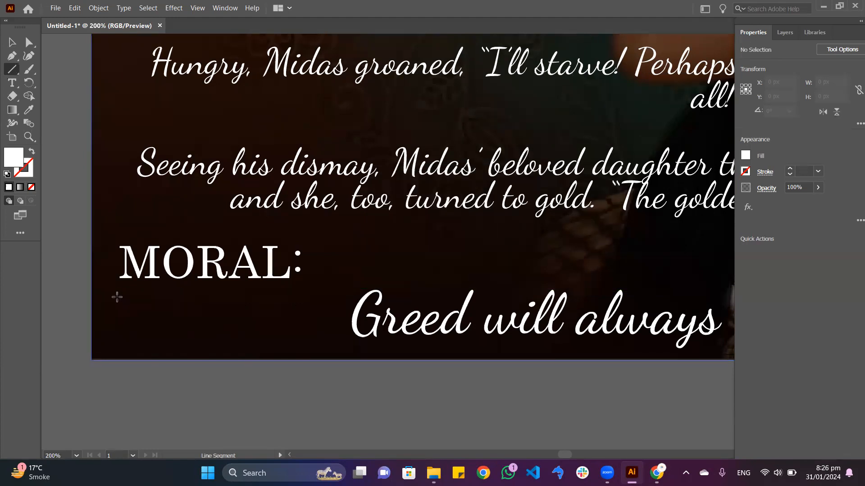
mouse_move(123, 290)
mouse_down()
mouse_move(308, 289)
mouse_move(277, 223)
mouse_move(122, 135)
mouse_move(188, 214)
mouse_move(207, 295)
mouse_move(373, 256)
mouse_move(237, 183)
mouse_move(233, 166)
mouse_move(269, 210)
mouse_move(291, 283)
mouse_move(310, 298)
mouse_up()
key(ctrl+shift+a)
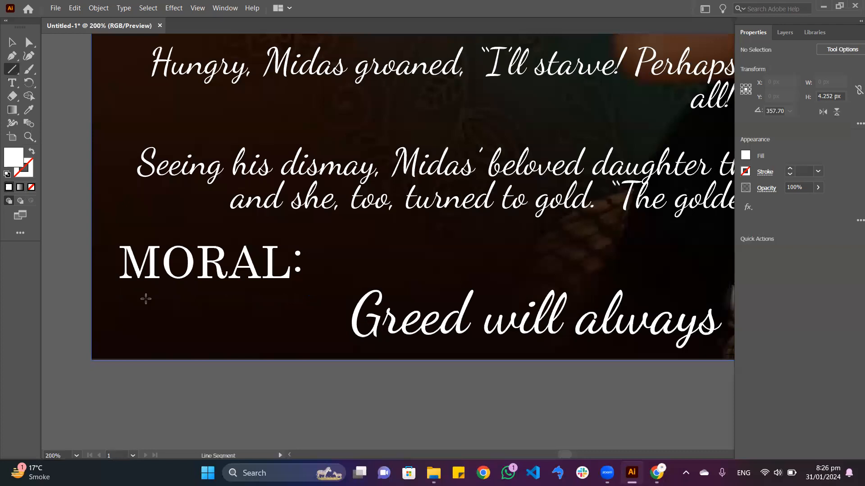
drag(119, 295, 309, 291)
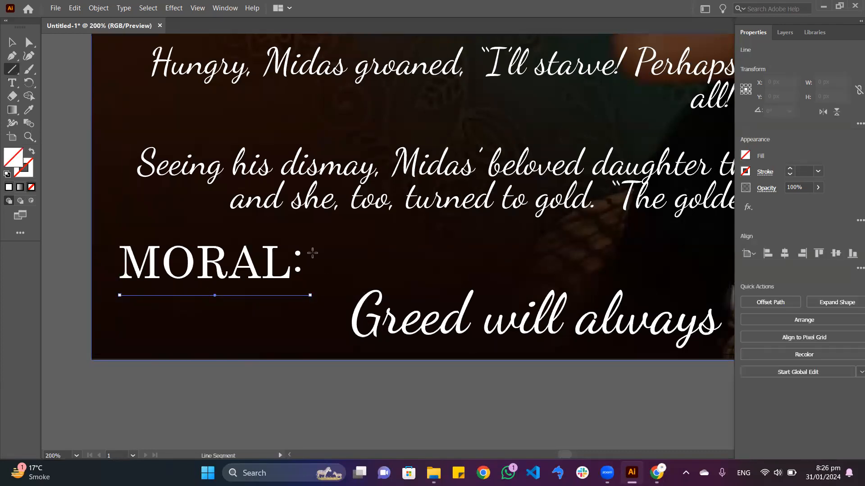
Give the line under the MORAL: heading a light orange stroke (FFB955) and deselect it
click(28, 168)
click(9, 188)
click(9, 188)
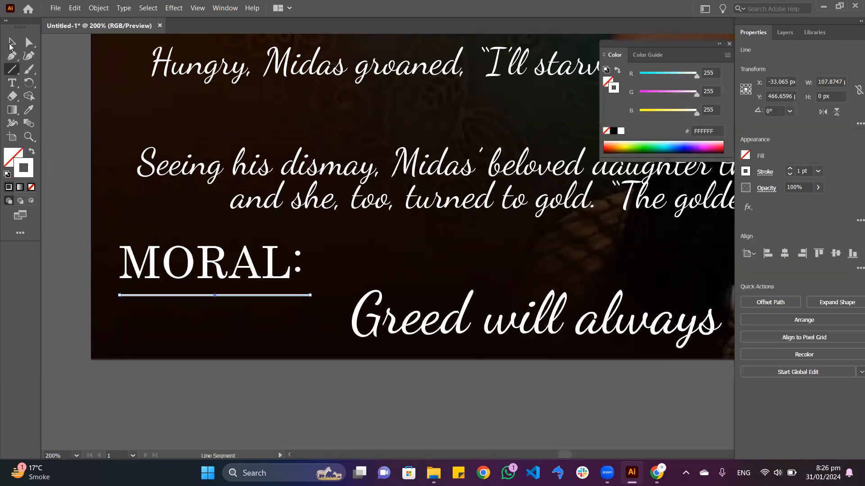
click(12, 42)
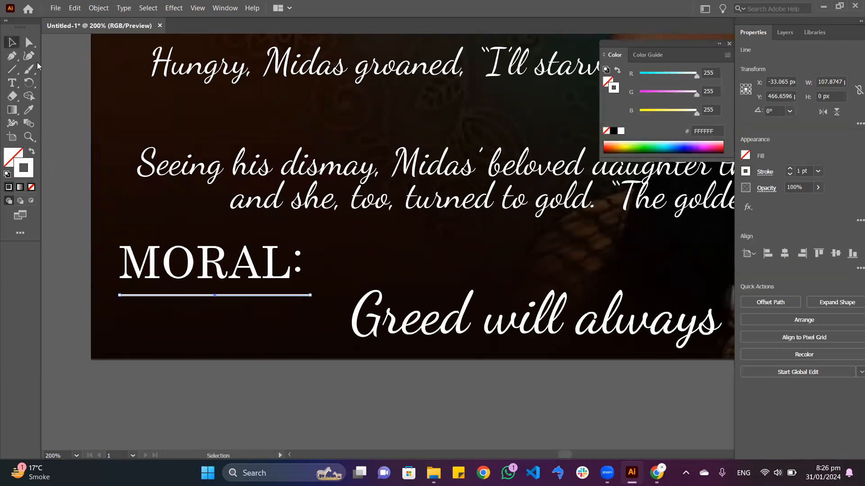
click(193, 301)
key(ctrl+z)
click(614, 145)
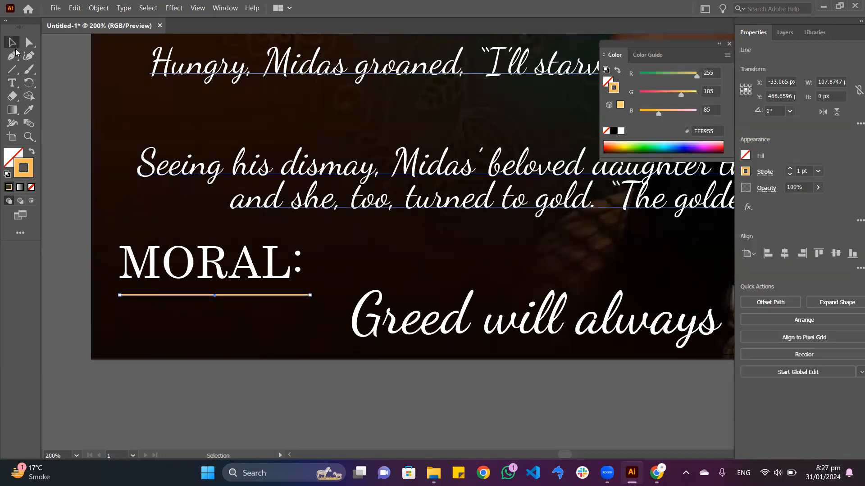
click(77, 147)
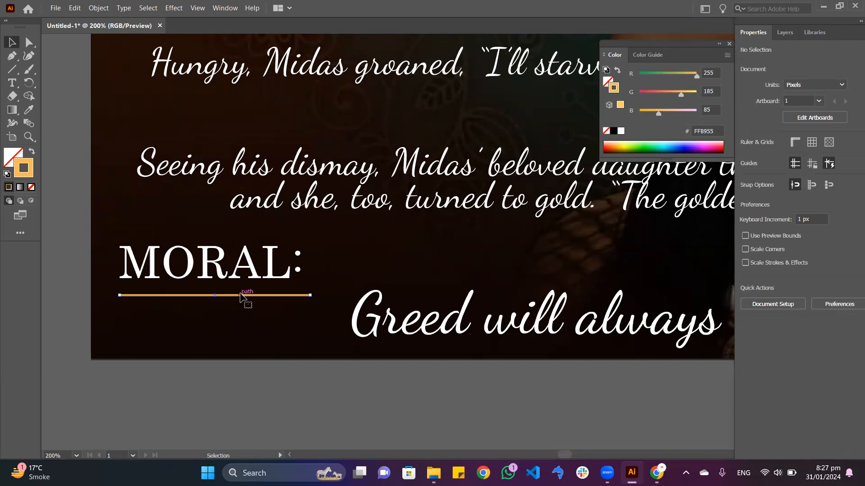
Nudge the orange line up 4 px, closer to the MORAL: heading, to about Y 463 px
click(255, 294)
key(Up)
key(Up)
key(Up)
key(Up)
key(Up)
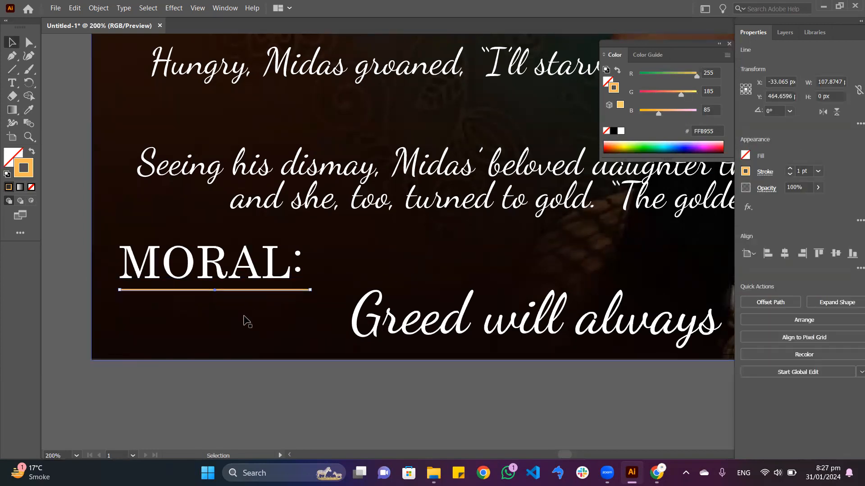
key(Down)
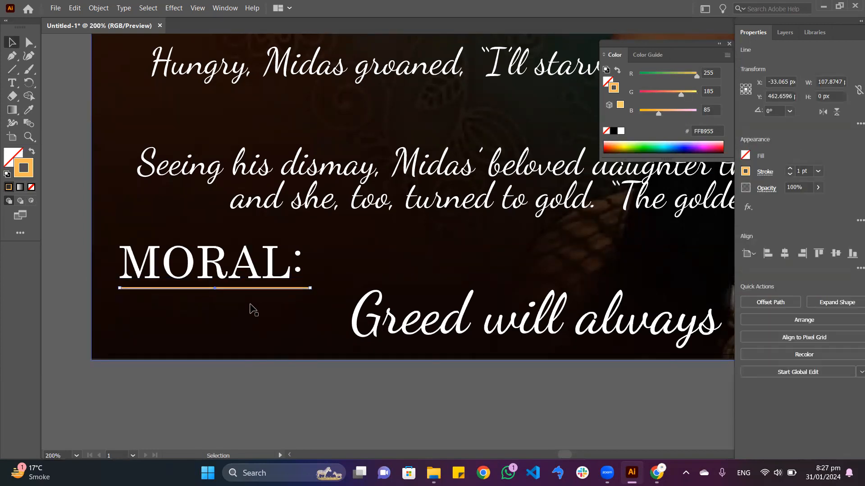
scroll(254, 309, down, 5)
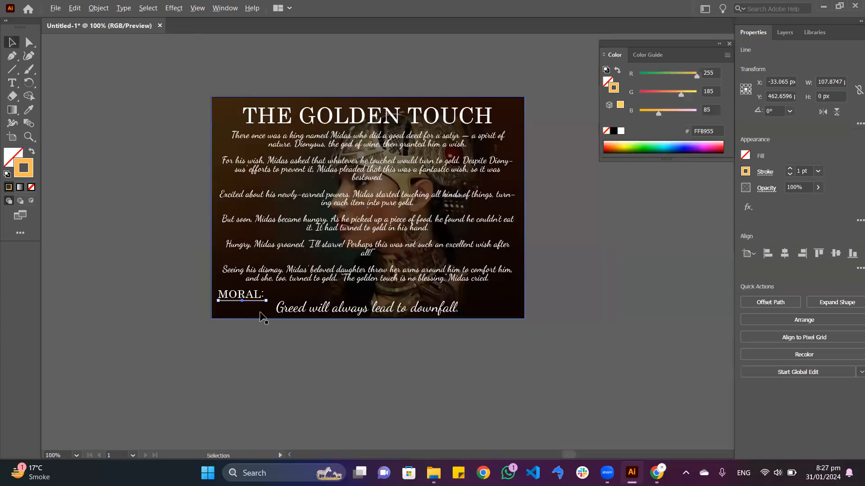
Draw a horizontal line about 577 px long beneath the title THE GOLDEN TOUCH with the Line Segment tool
click(331, 308)
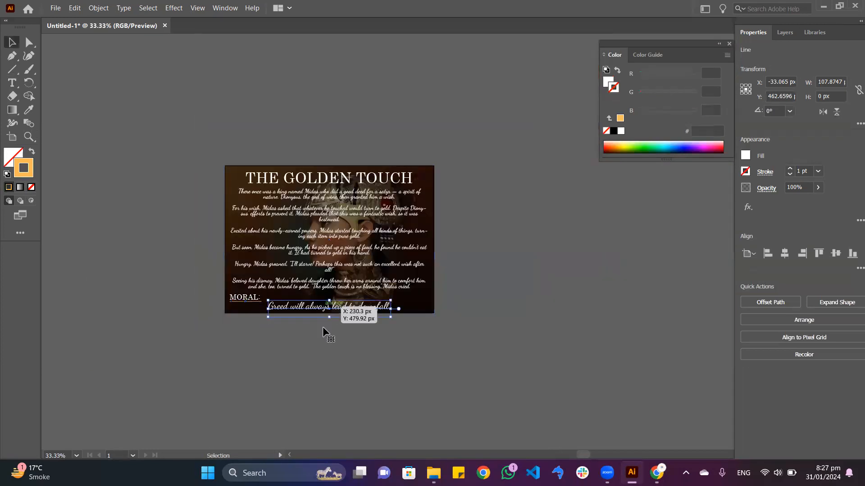
click(217, 310)
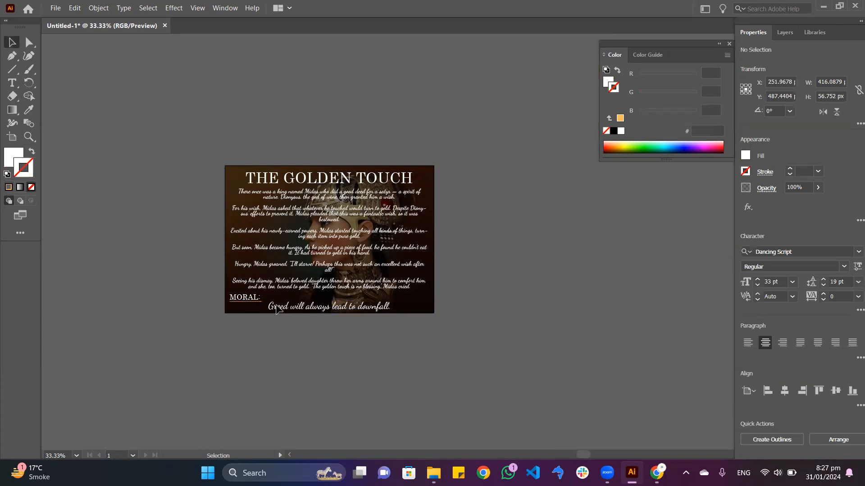
scroll(350, 244, up, 2)
scroll(350, 245, down, 1)
click(12, 69)
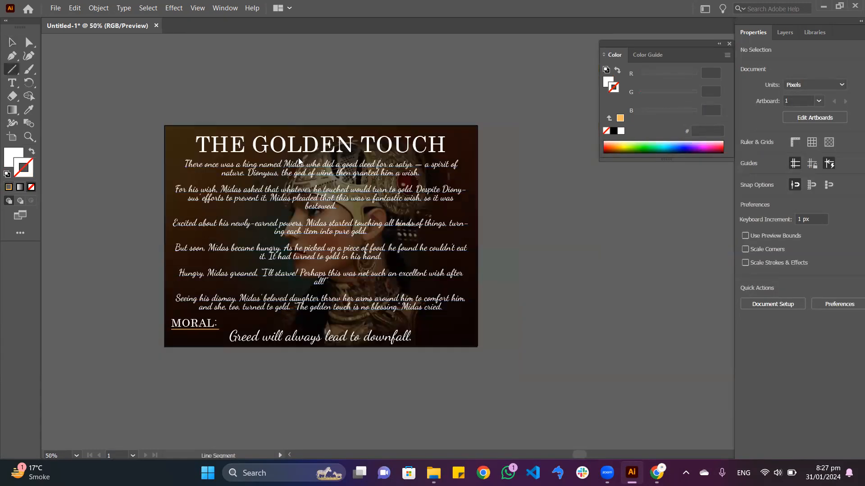
drag(195, 155, 450, 155)
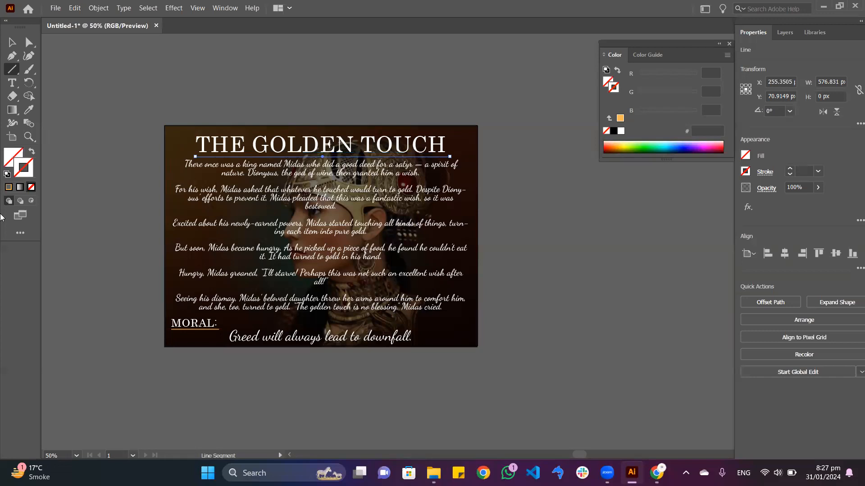
Give the line under the title the light orange stroke FFB955 and deselect it
click(8, 187)
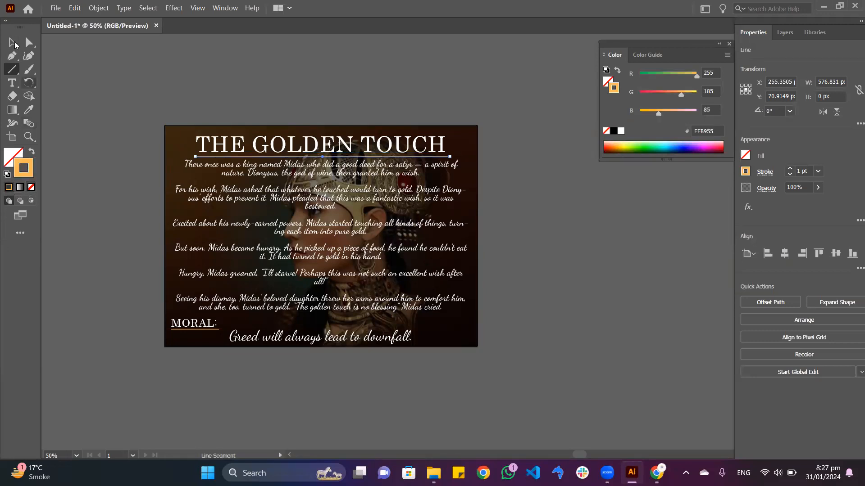
click(12, 42)
click(139, 135)
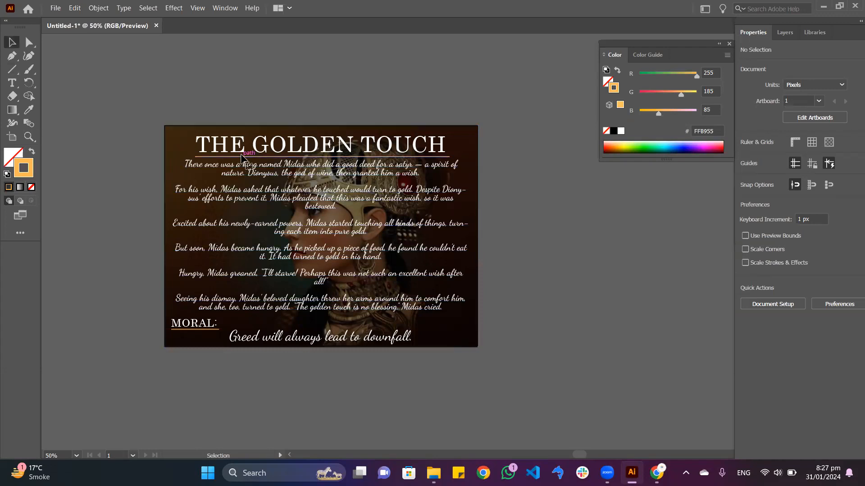
Turn on the dashed line option in the stroke settings of the orange line under MORAL:
click(364, 157)
scroll(364, 173, up, 2)
scroll(292, 180, down, 1)
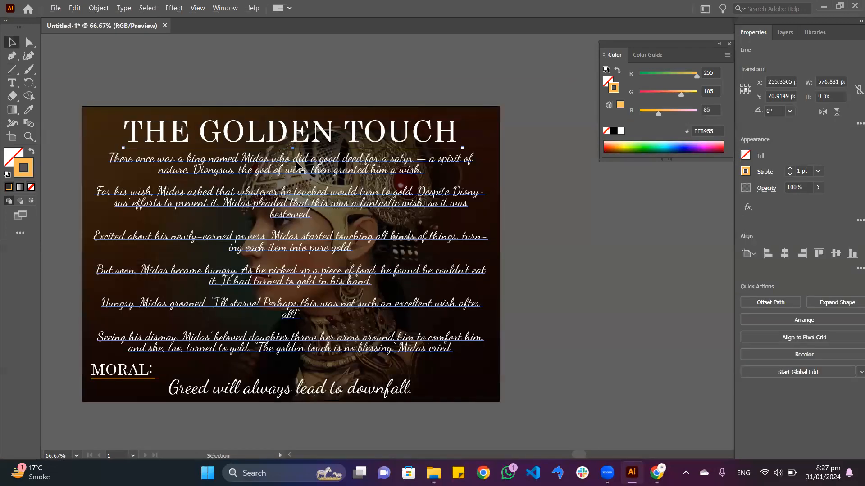
scroll(210, 324, down, 2)
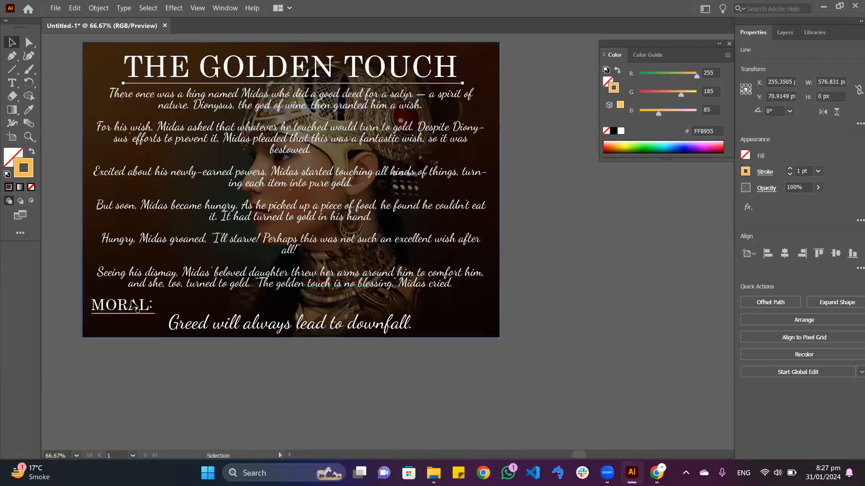
scroll(126, 318, up, 5)
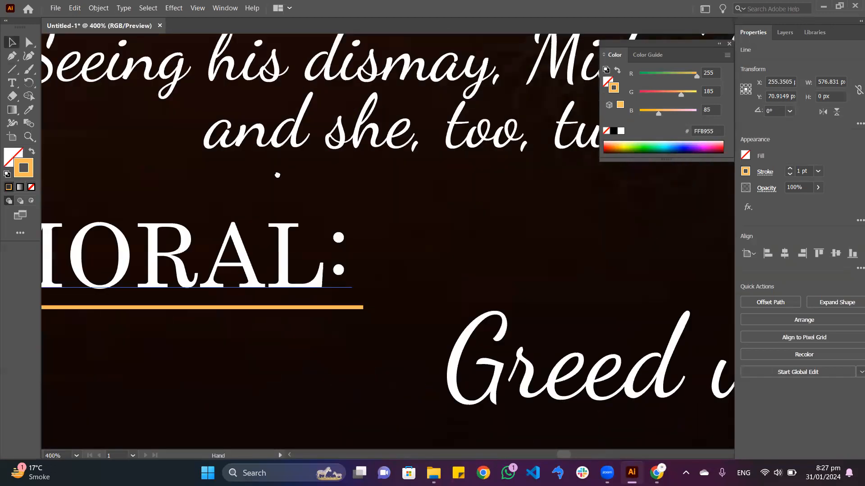
click(272, 197)
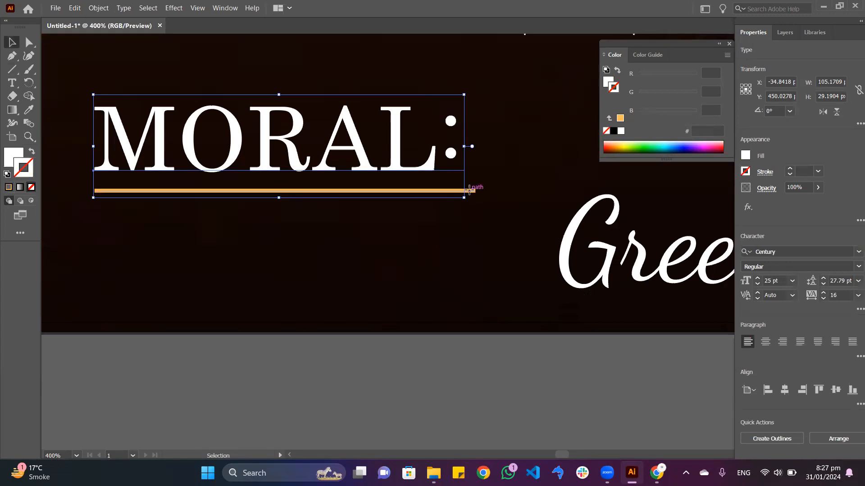
click(473, 191)
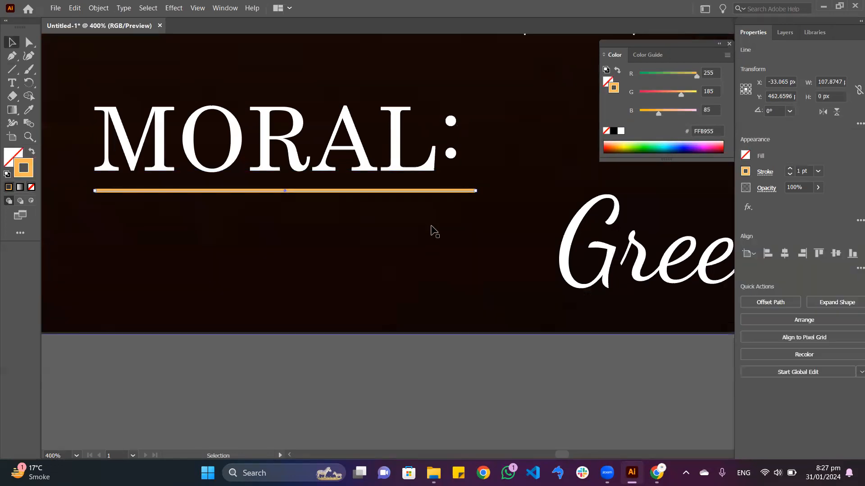
click(762, 172)
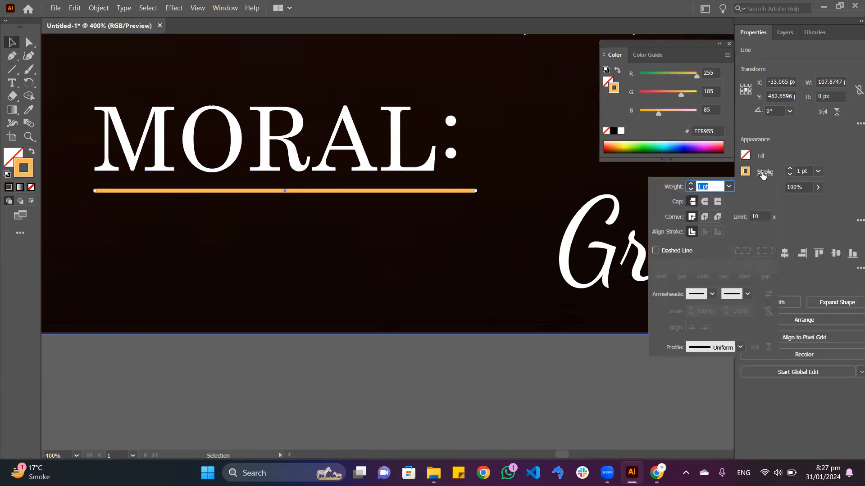
click(655, 251)
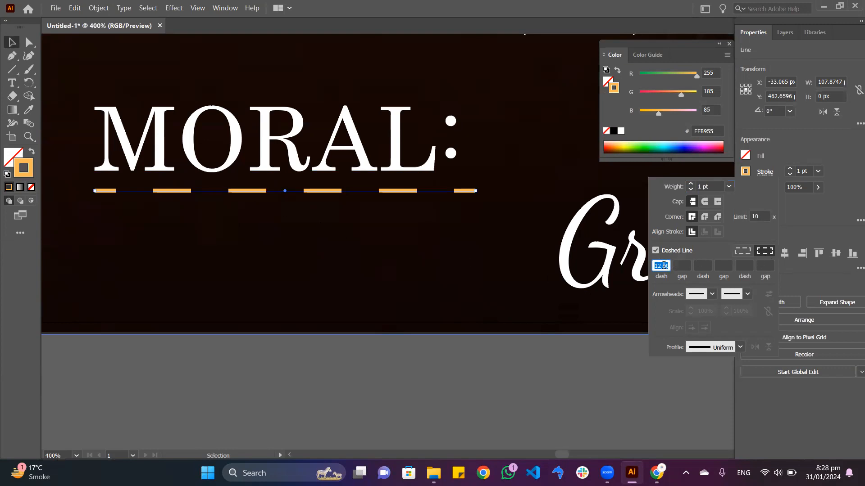
Try longer and shorter dashes on the line under MORAL:, ending with a dash length of 1 pt
key(Up)
key(Up)
key(Up)
key(Up)
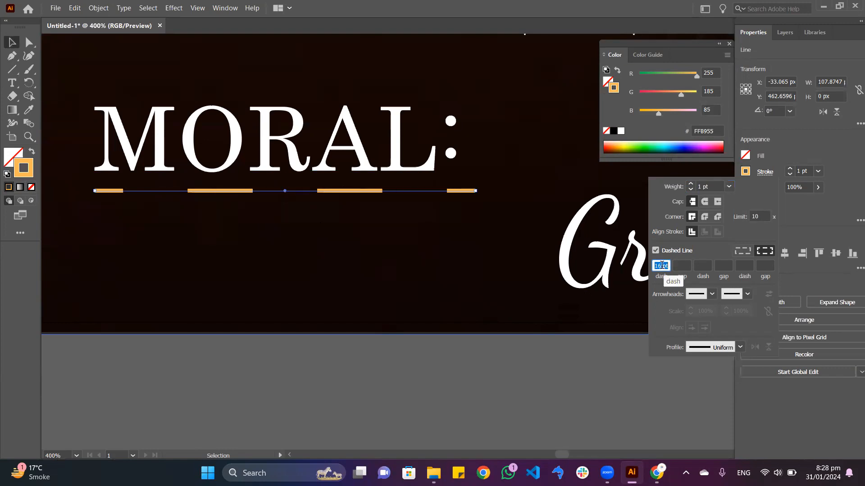
key(Down)
key(Down)
key(Down)
key(Down)
key(Down)
key(Down)
key(Down)
key(Down)
key(Down)
key(Down)
key(Down)
key(Down)
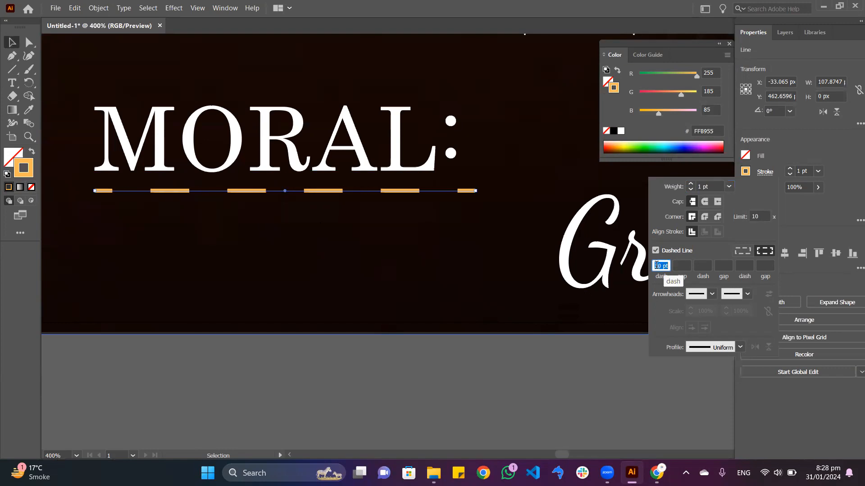
key(Down)
key(Down)
key(Down)
key(Down)
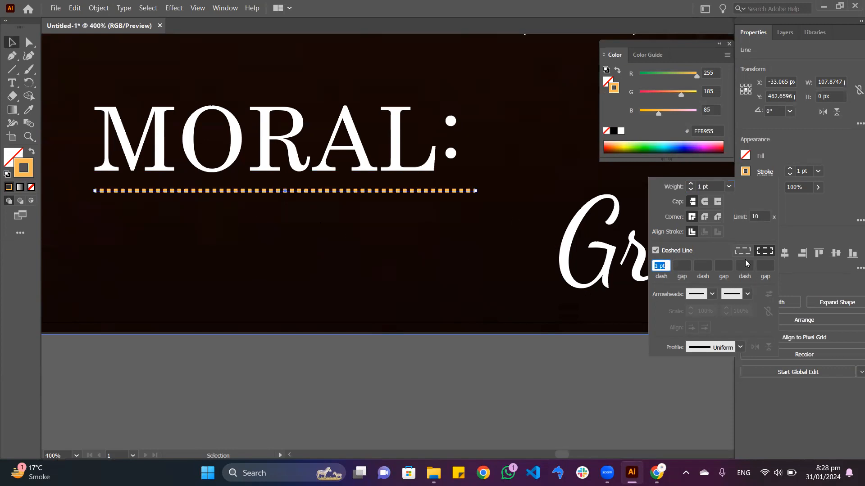
Align the dashes to the path ends and set the first gap to 1 pt after trying 5 pt and 2 pt
click(743, 251)
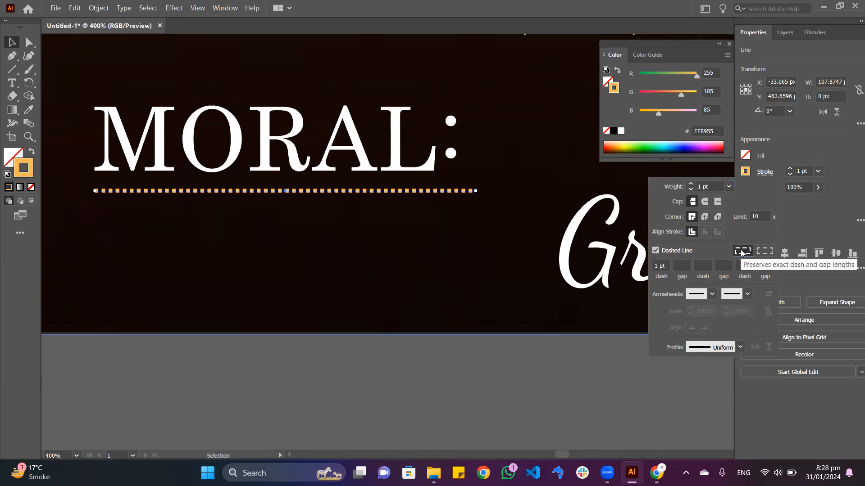
click(767, 253)
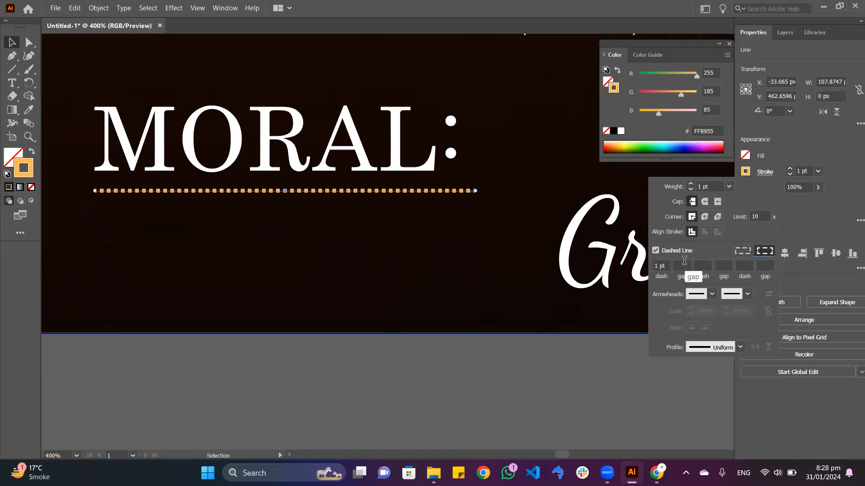
click(685, 261)
text(5)
key(Return)
text(2)
key(Return)
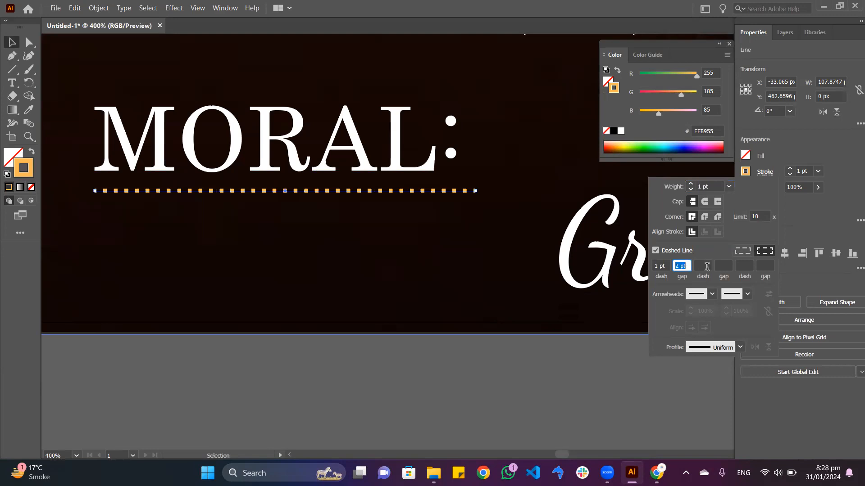
text(1)
Try second dash lengths of 5 pt and 3 pt, and settle on 1 pt
click(707, 267)
text(5)
key(Return)
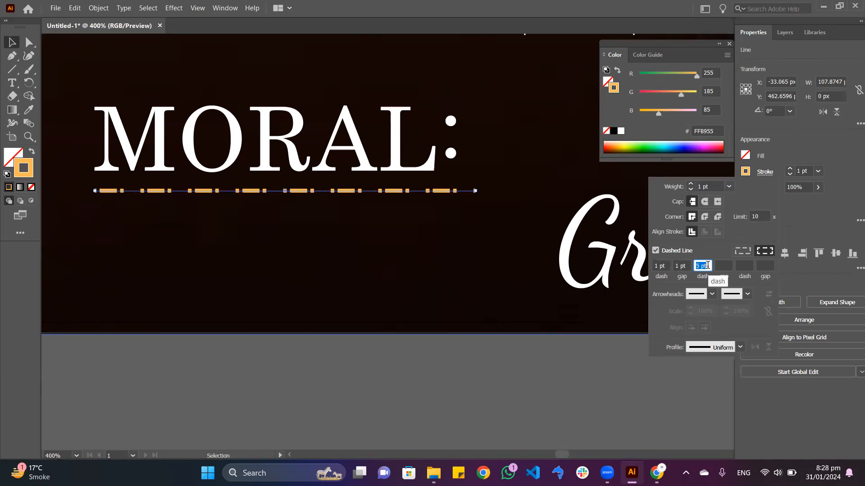
text(3)
key(Return)
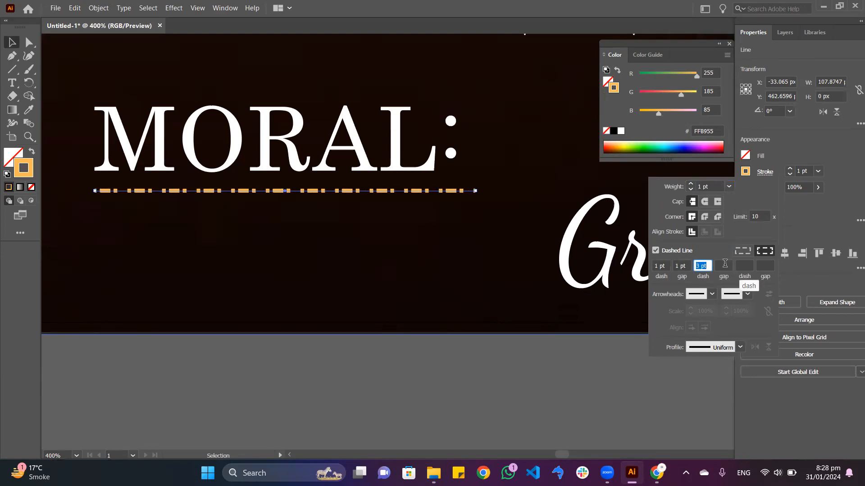
text(1)
Set the second gap to 1 pt and the third dash to 1 pt, after trying a 4 pt third dash
click(725, 266)
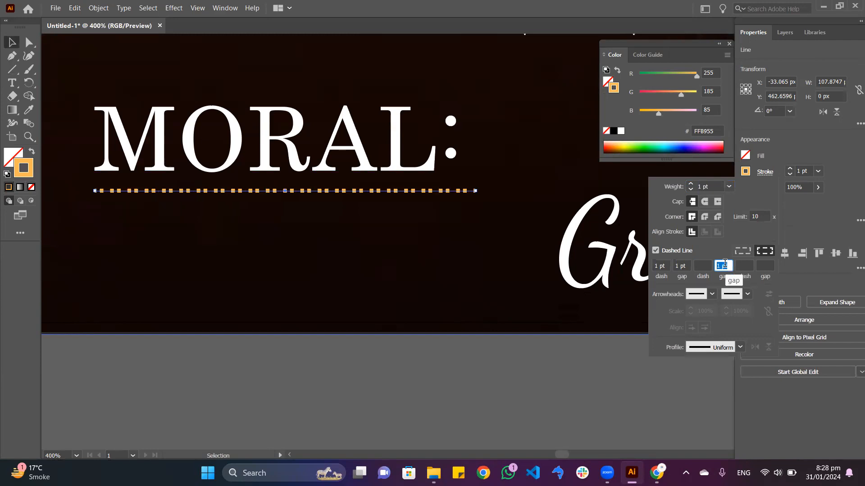
text(1)
click(748, 266)
text(4)
key(Return)
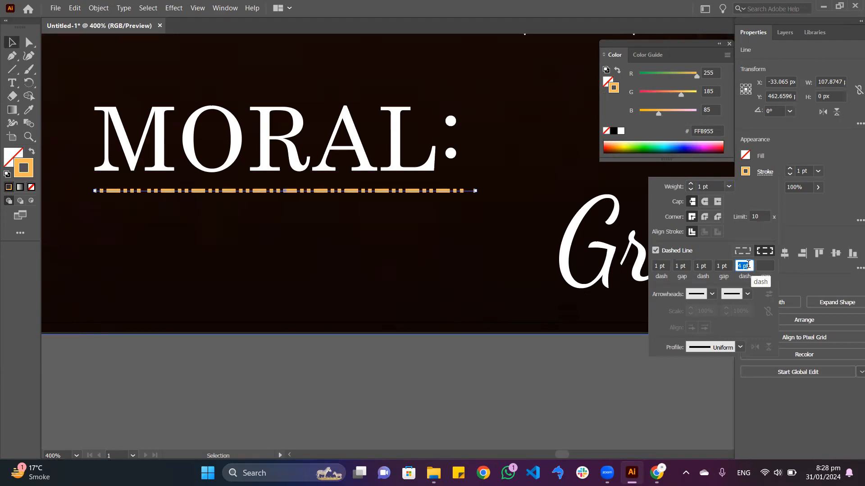
text(1)
Try a third gap of 4 pt, and set it to 1 pt
click(765, 265)
text(4)
key(Return)
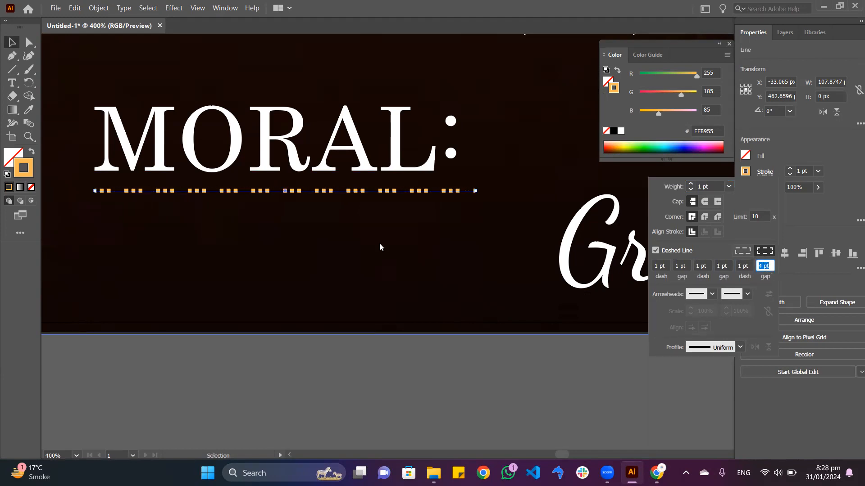
text(1)
Turn off the dashed line option for the line under MORAL: to make it solid again
click(327, 205)
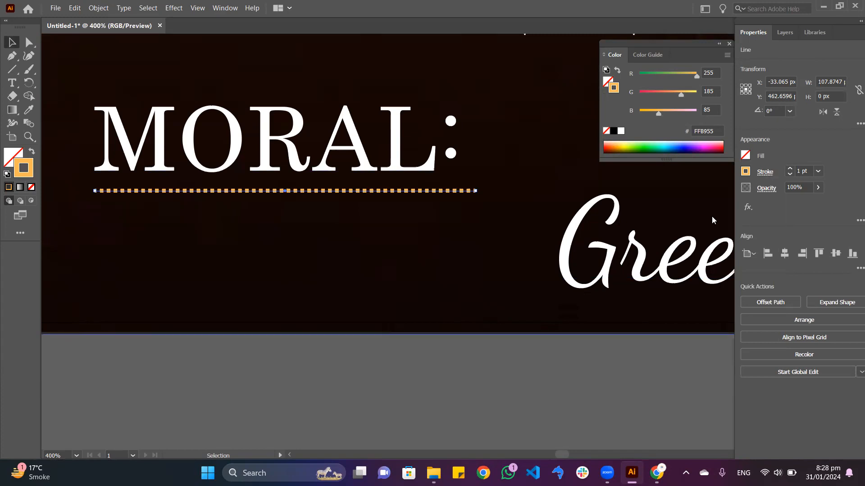
click(765, 172)
click(655, 251)
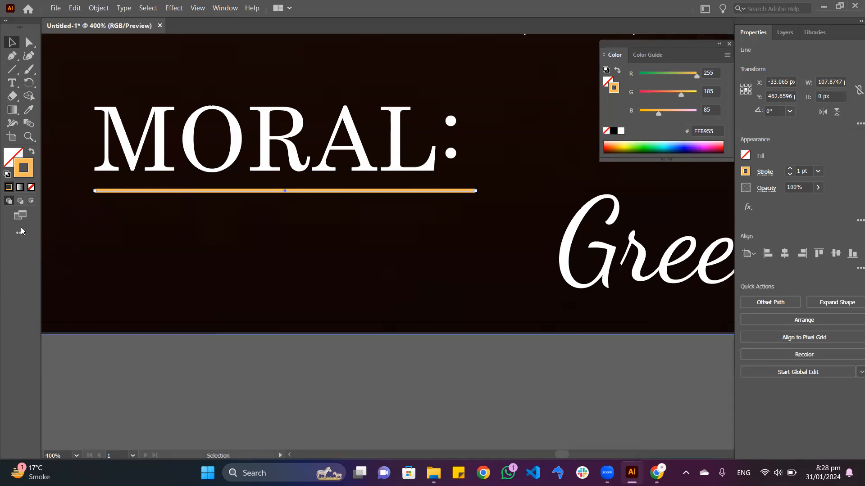
Draw a horizontal orange line about 56 px long on the empty canvas below the artboard
click(12, 69)
scroll(355, 378, down, 2)
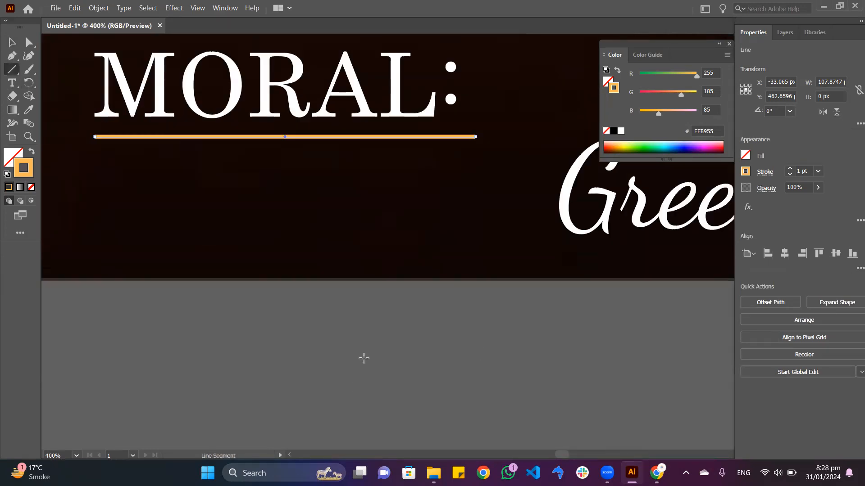
scroll(364, 358, down, 8)
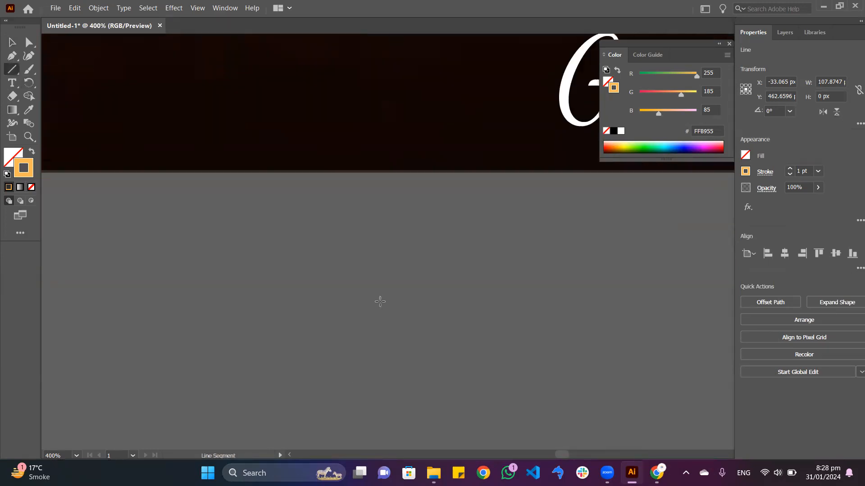
click(279, 250)
click(468, 268)
drag(270, 249, 470, 249)
key(v)
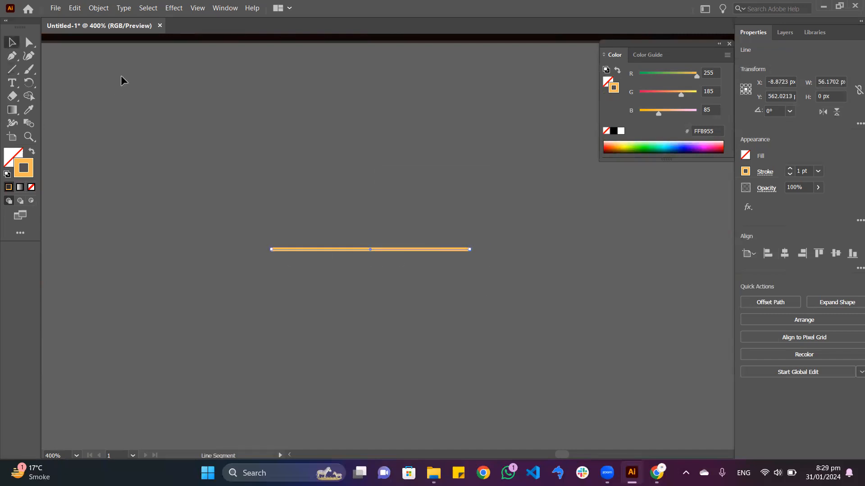
Apply the square arrowhead Arrow 22 to both the start and the end of the new line
click(764, 172)
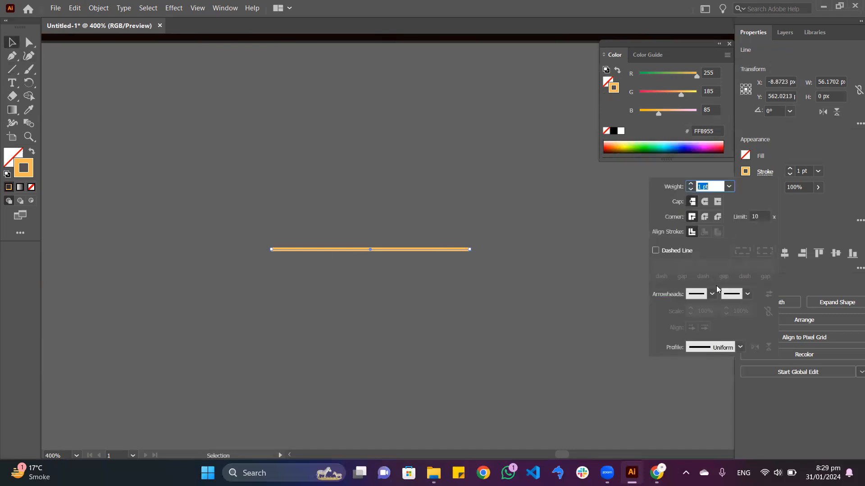
click(712, 294)
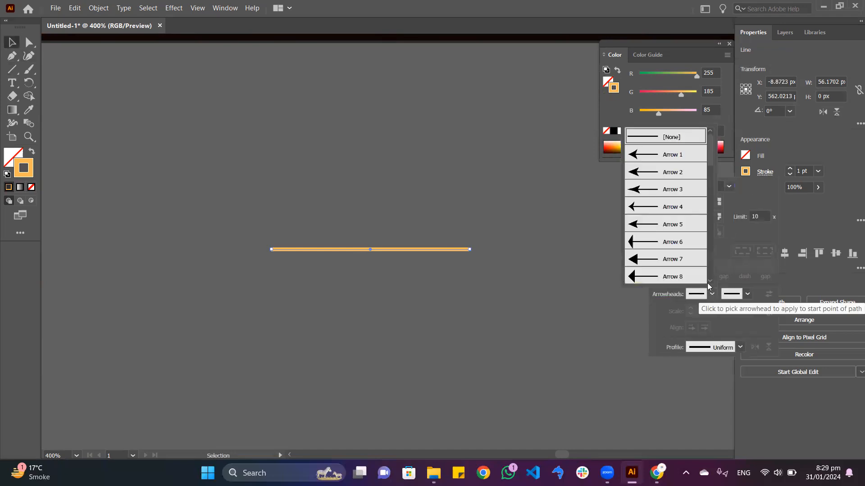
scroll(644, 244, down, 7)
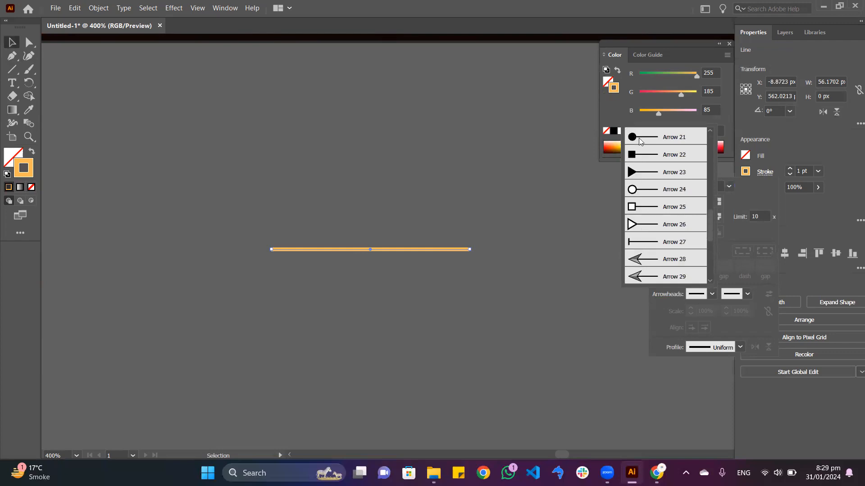
click(636, 156)
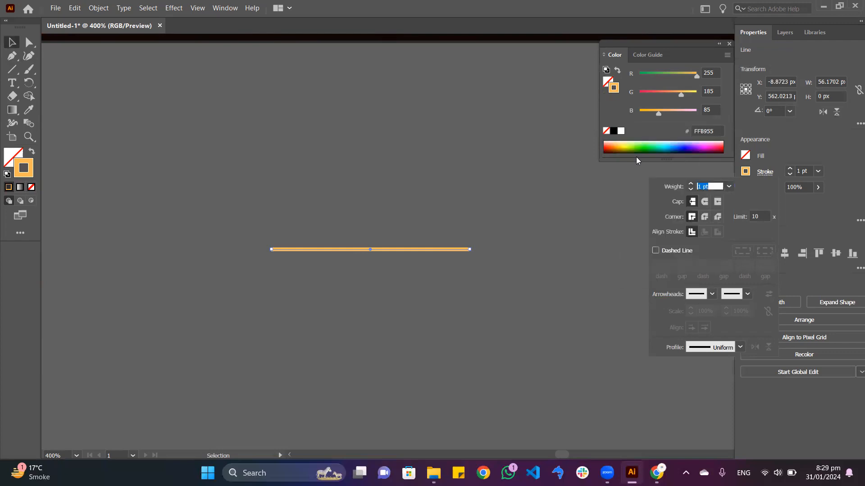
click(751, 294)
scroll(696, 215, down, 6)
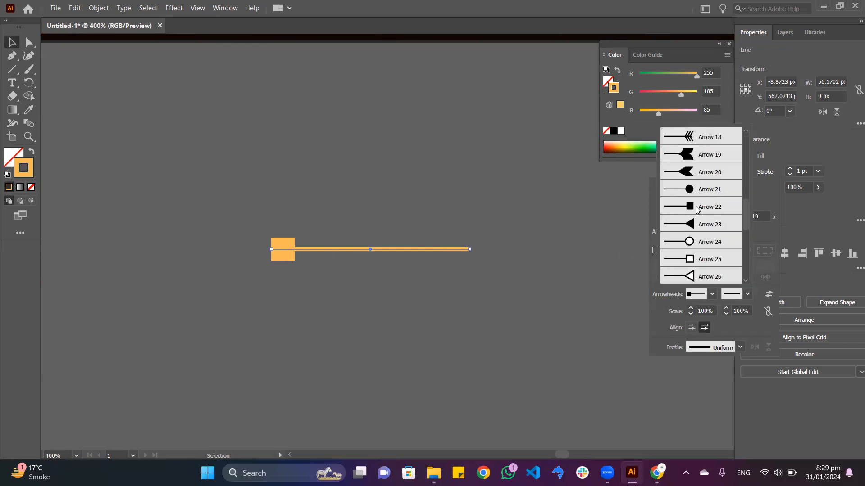
click(695, 206)
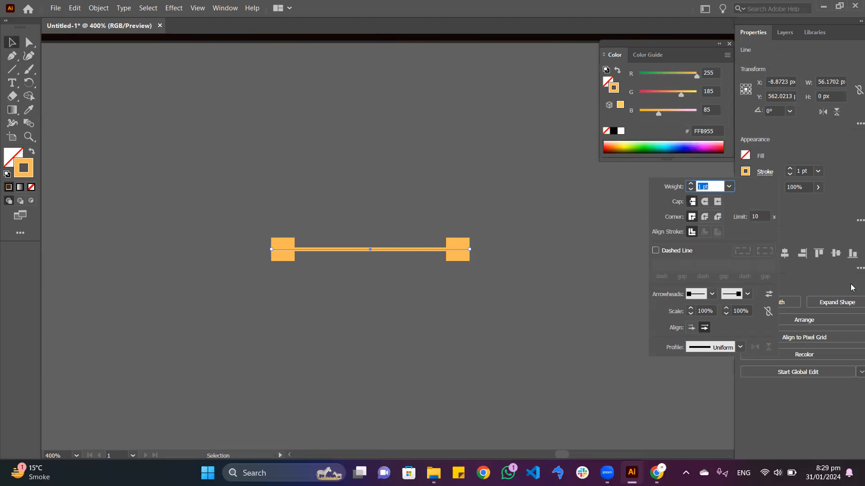
Try a barbed arrowhead on the start of the orange line and the pointing hand Arrow 35 on its end
click(696, 295)
click(650, 247)
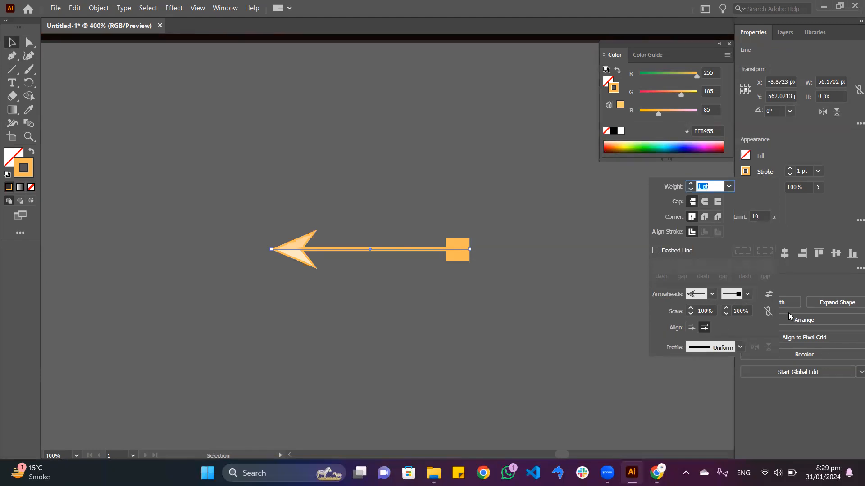
click(748, 293)
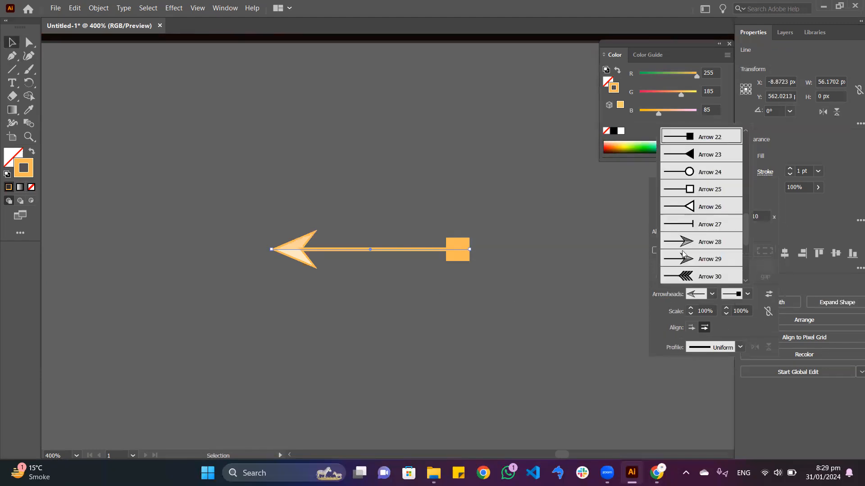
scroll(683, 255, down, 3)
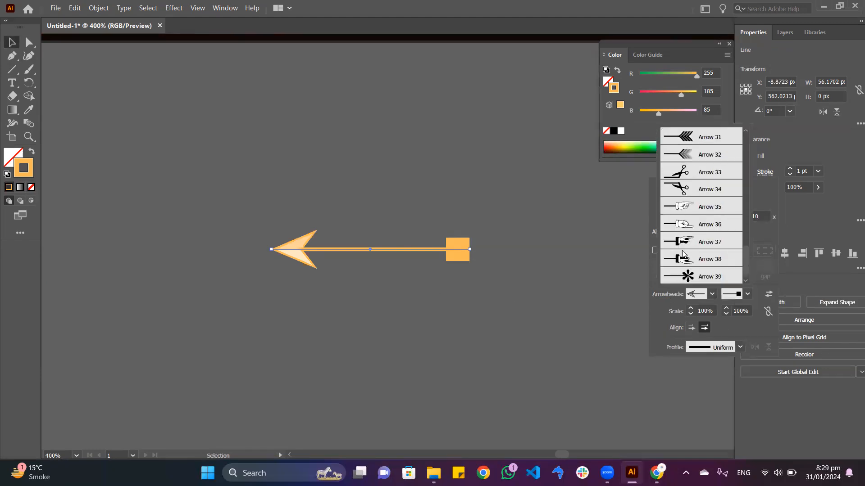
click(693, 207)
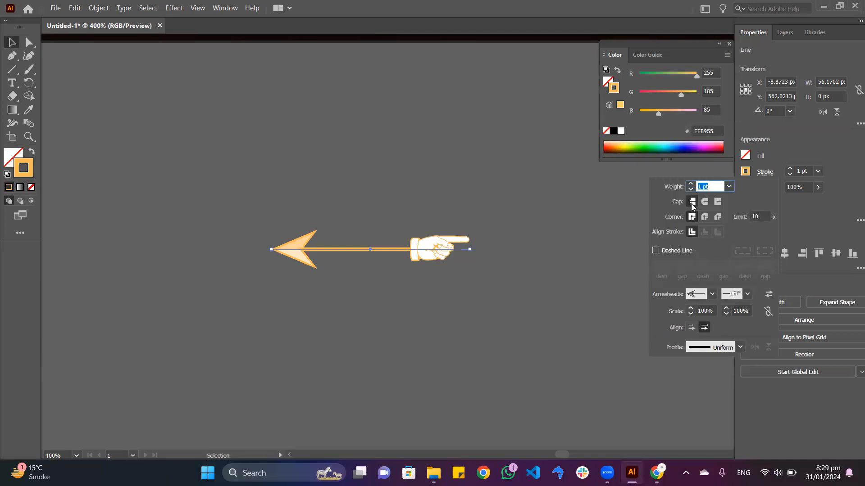
Try the asterisk Arrow 39 on the start of the line, and delete the line
click(701, 290)
scroll(661, 244, down, 1)
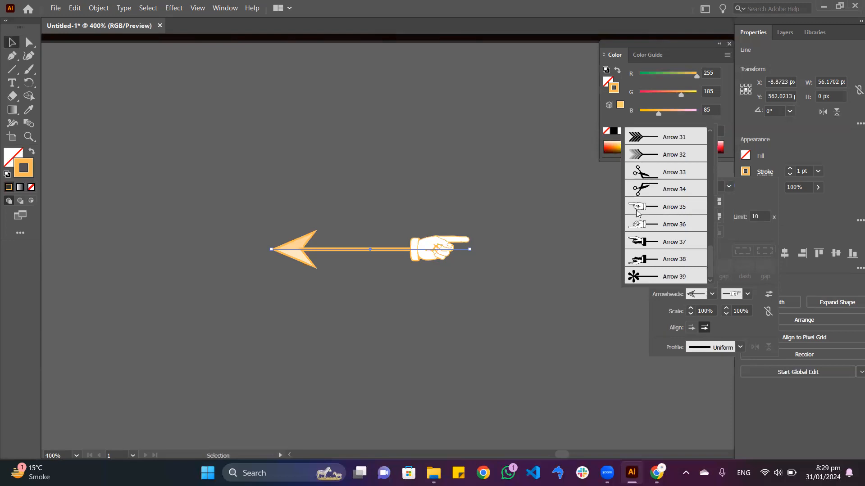
click(645, 275)
click(352, 209)
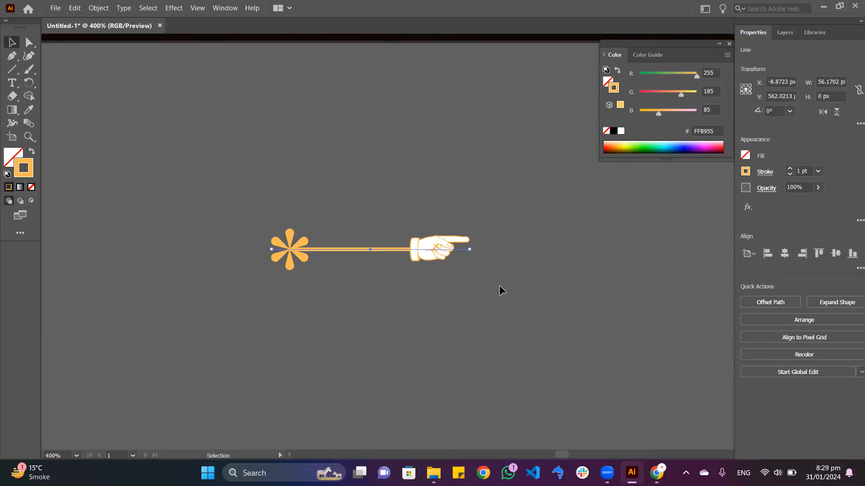
click(303, 225)
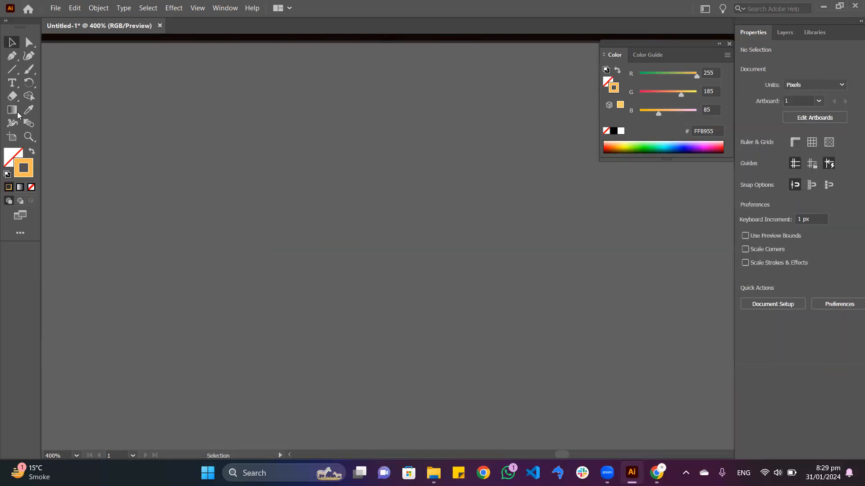
Draw a horizontal orange line about 68 px long below the artboard and give it the lens-shaped width profile
click(12, 69)
drag(245, 236, 486, 236)
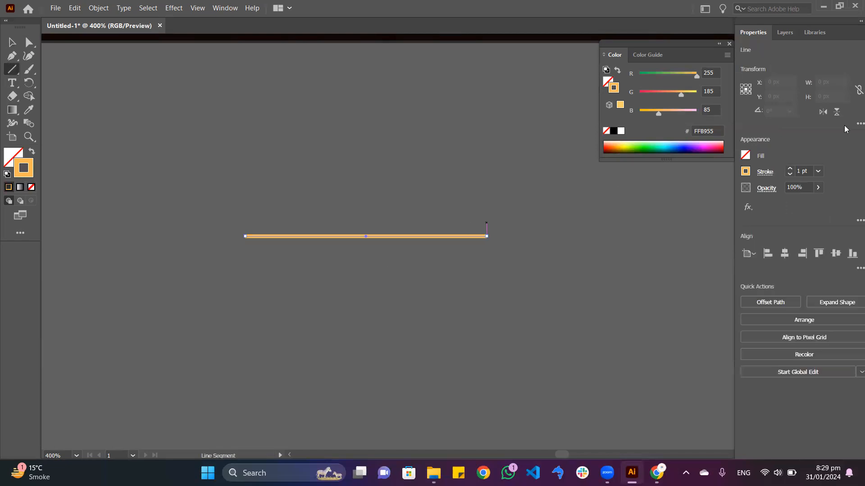
click(765, 172)
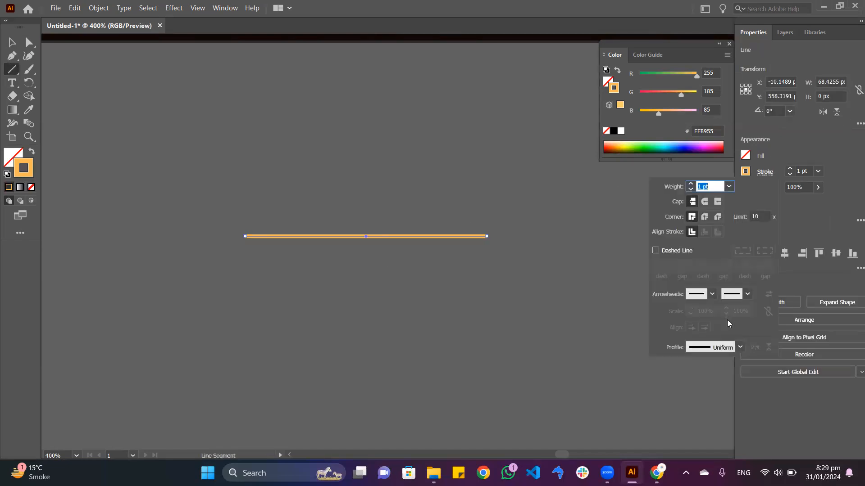
click(740, 347)
click(711, 232)
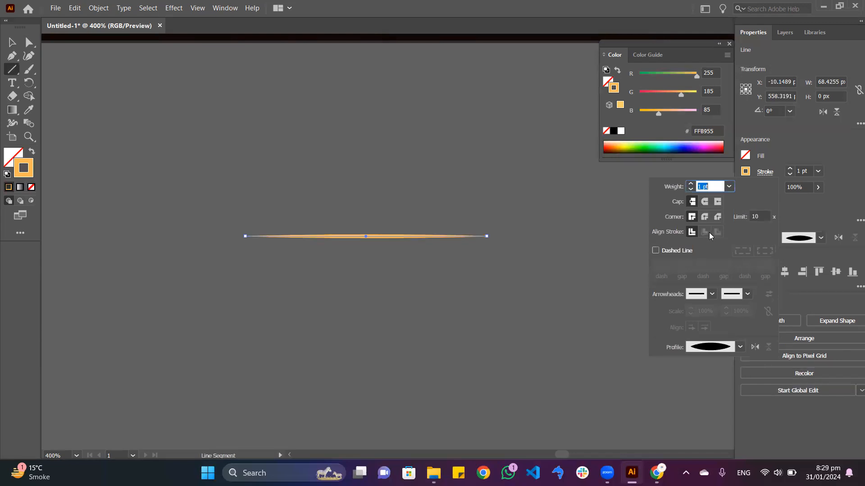
Increase the line's stroke weight to 9 pt
click(710, 185)
key(Up)
key(Up)
key(Up)
key(Up)
key(Up)
key(Up)
key(Up)
key(Up)
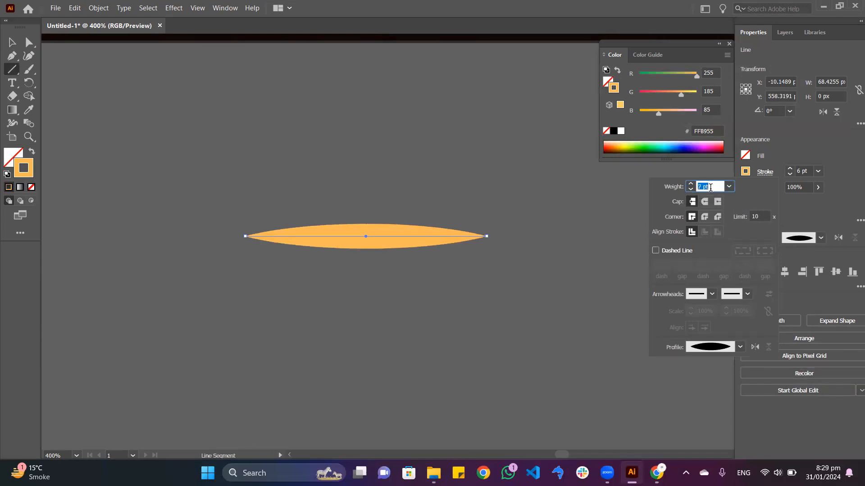
Try the double-bulge width profile on the line, followed by the one with pointed ends and straight sides
click(741, 350)
click(719, 256)
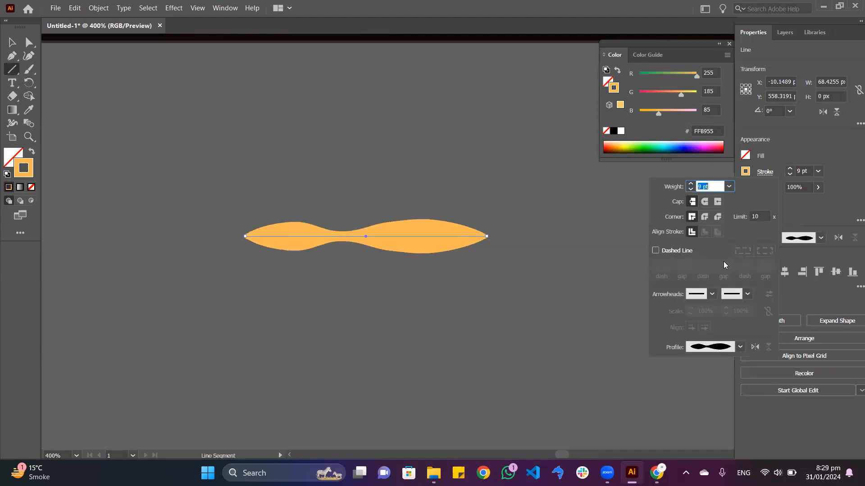
click(741, 347)
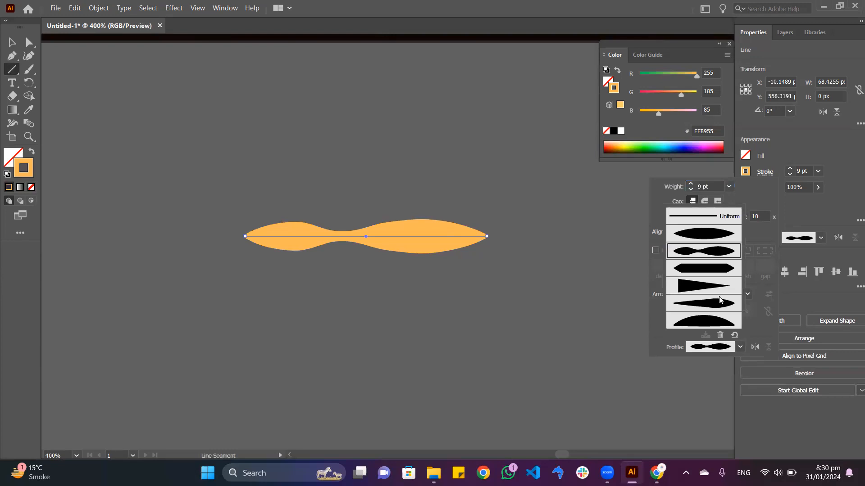
click(717, 272)
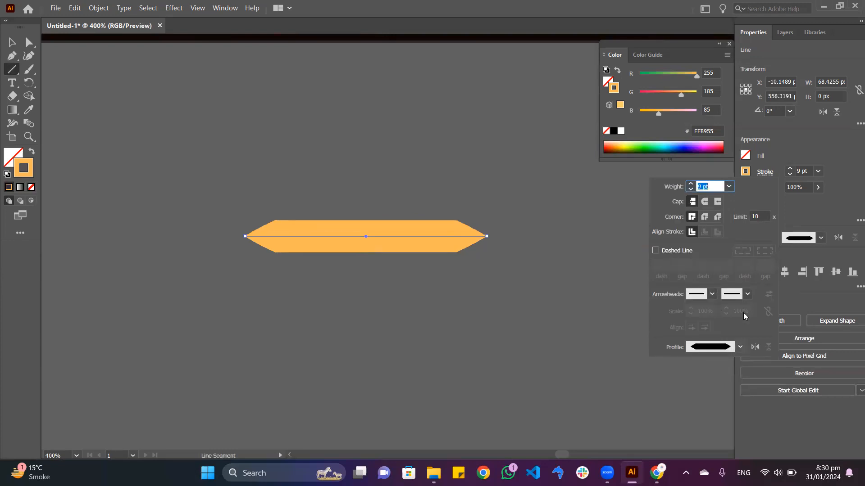
Try the tapered triangle profile, Width Profile 5 and the flat-bottomed arch profile on the line in turn
click(740, 347)
click(711, 290)
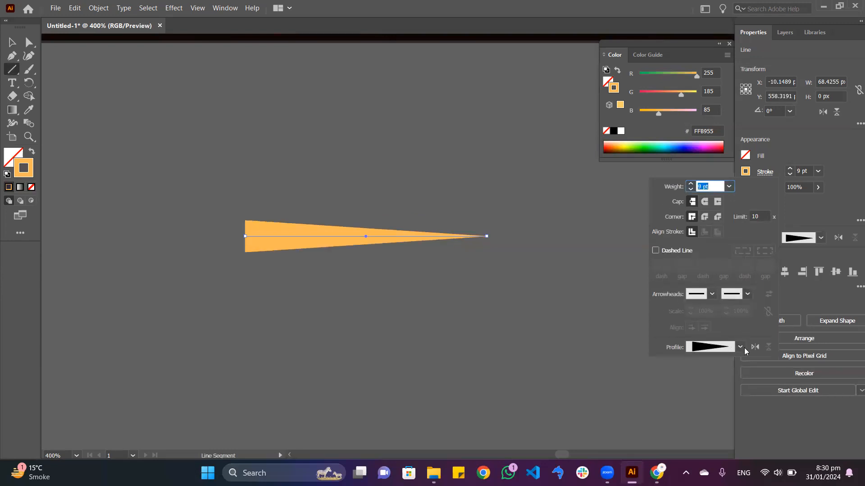
click(740, 347)
click(707, 311)
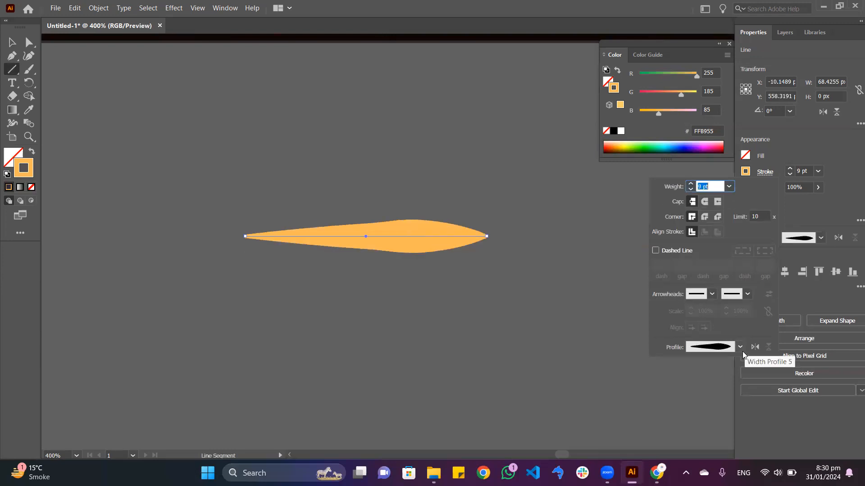
click(740, 347)
click(709, 318)
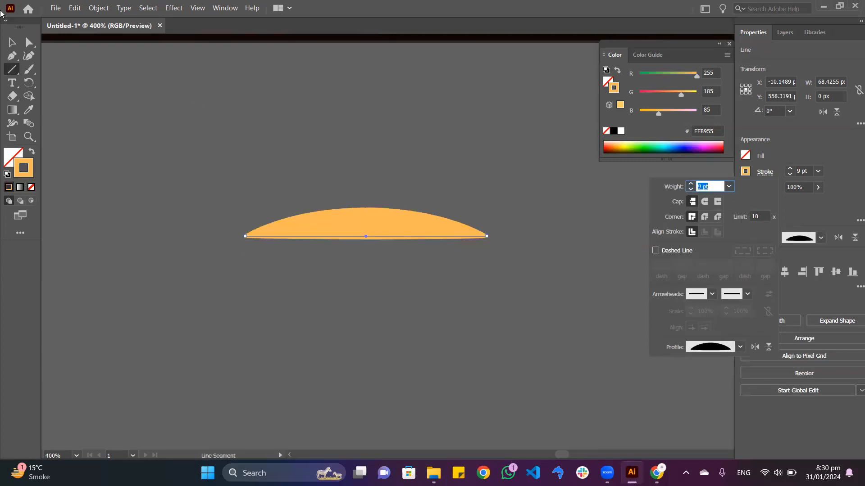
Dismiss the line segment options and delete the arched test line
click(245, 164)
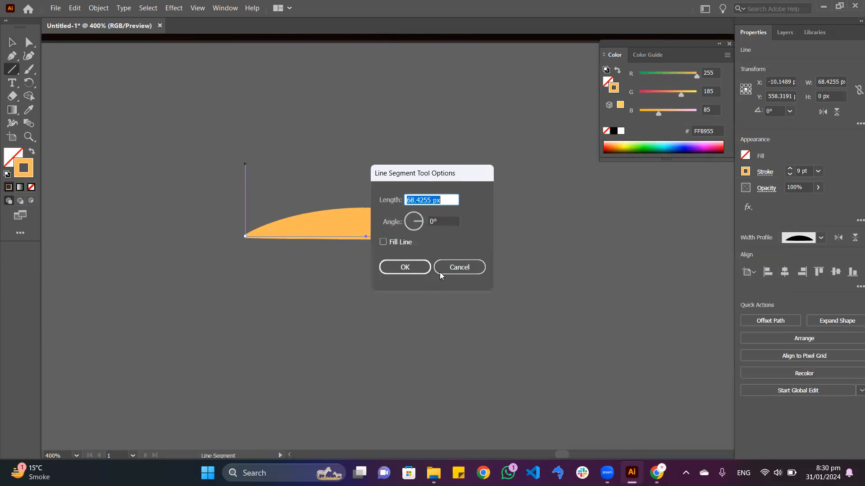
click(457, 265)
key(v)
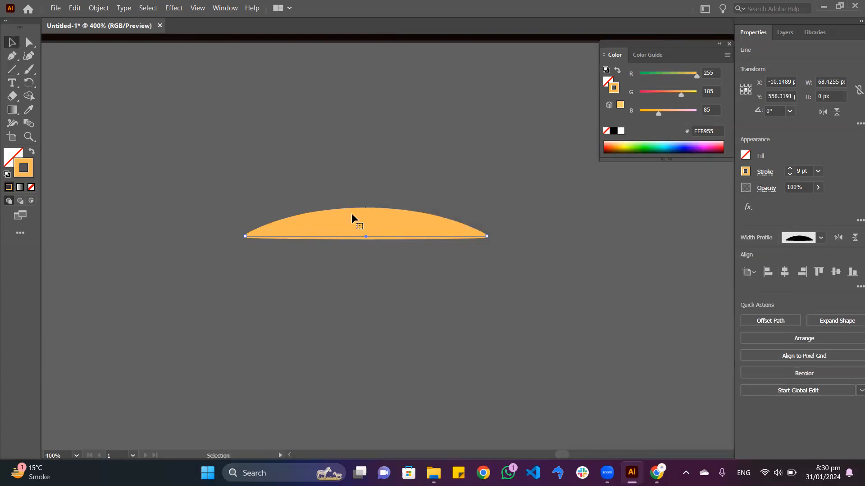
key(Delete)
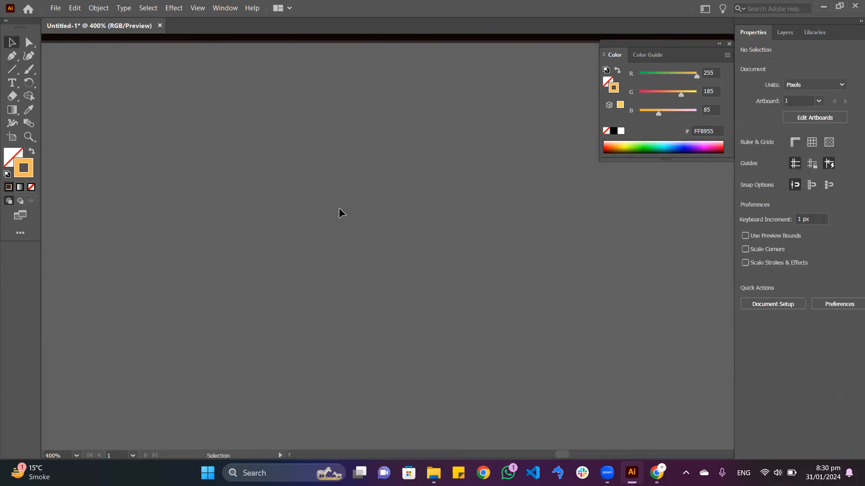
Examine the whole poster's layout, including the text and both orange underlines
key(ctrl+minus)
key(ctrl+minus)
key(ctrl+minus)
key(ctrl+minus)
key(ctrl+minus)
key(ctrl+minus)
key(ctrl+minus)
key(ctrl+minus)
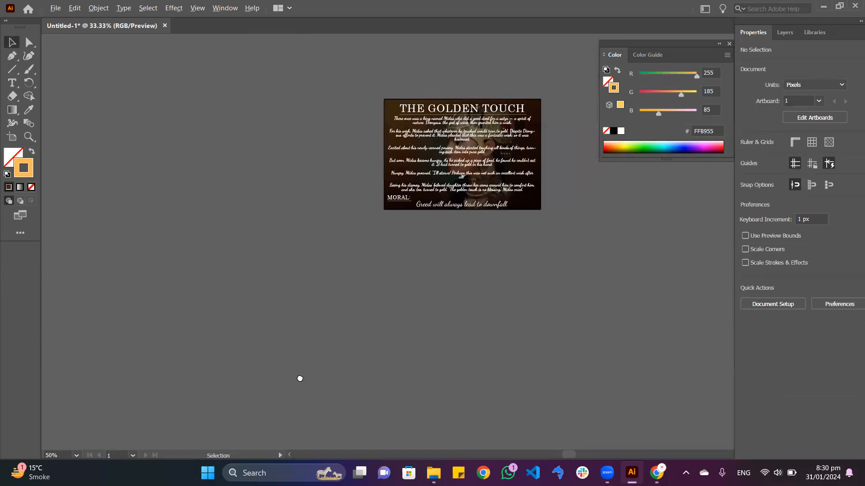
key(ctrl+plus)
key(ctrl+plus)
key(ctrl+plus)
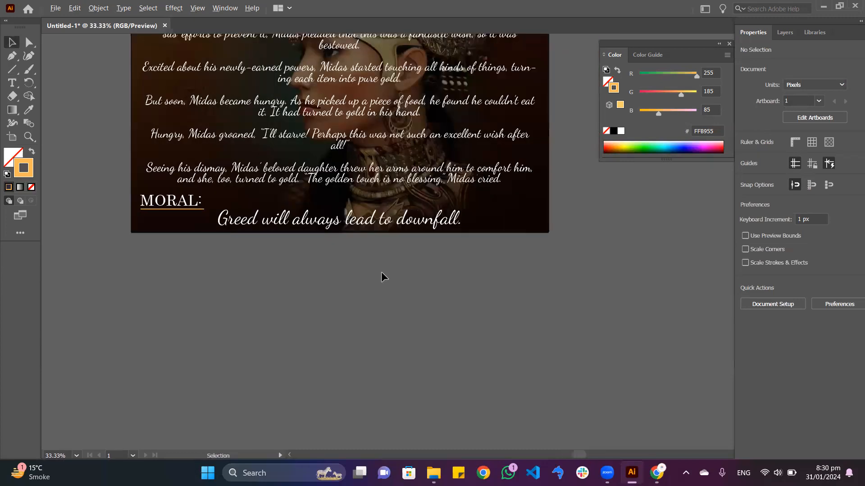
key(ctrl+minus)
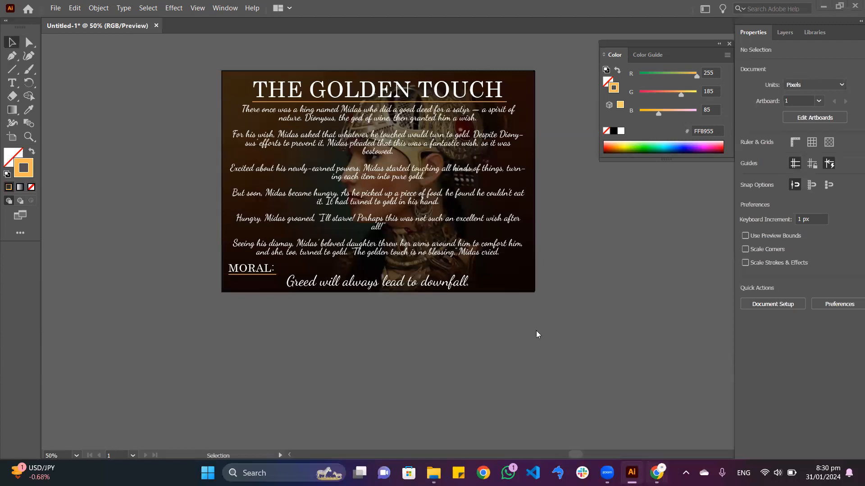
Switch to Chrome to browse the other short moral stories, and return to the poster in Illustrator
key(alt+Tab)
scroll(463, 331, down, 10)
scroll(477, 322, down, 15)
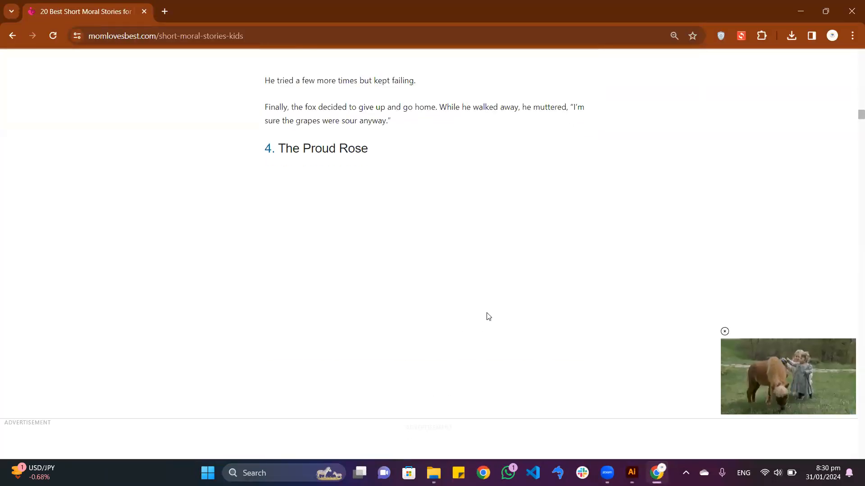
click(632, 473)
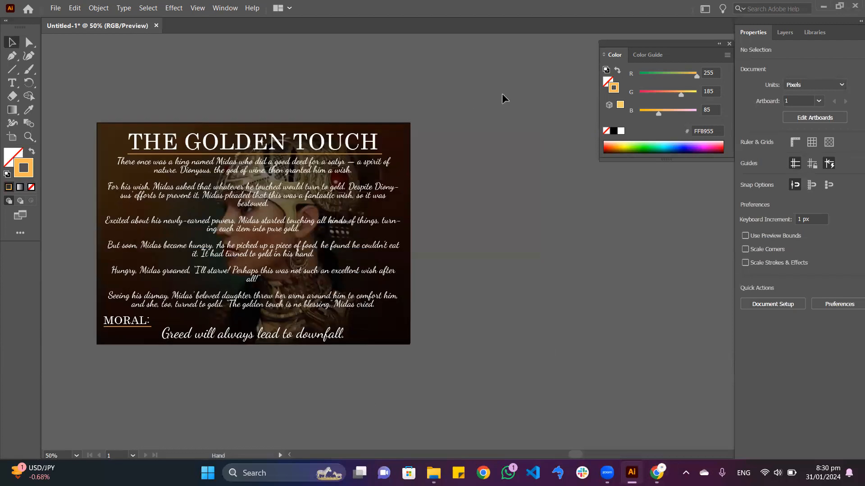
drag(502, 95, 459, 86)
drag(339, 223, 496, 207)
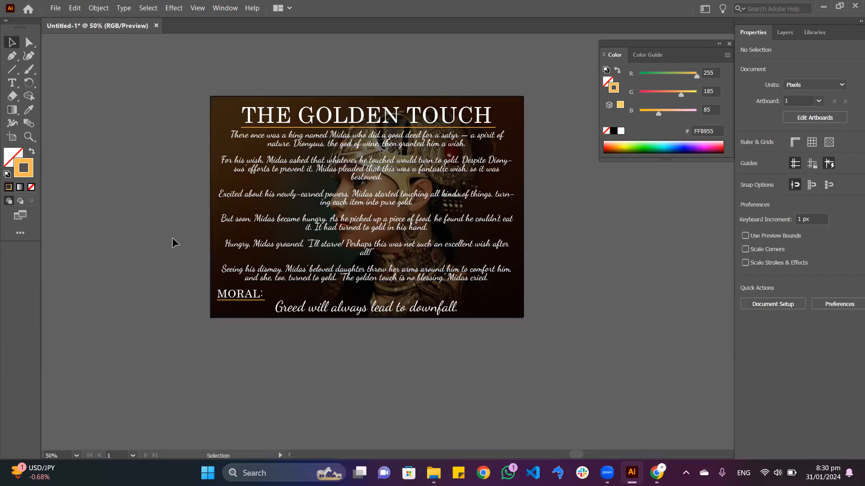
Start saving the poster as a new file in Downloads with Adobe PDF (*.PDF) as the format
click(59, 11)
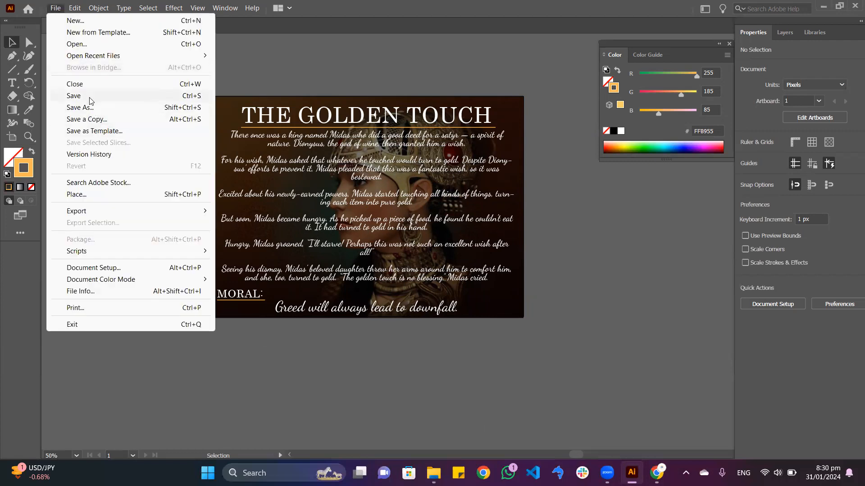
click(91, 109)
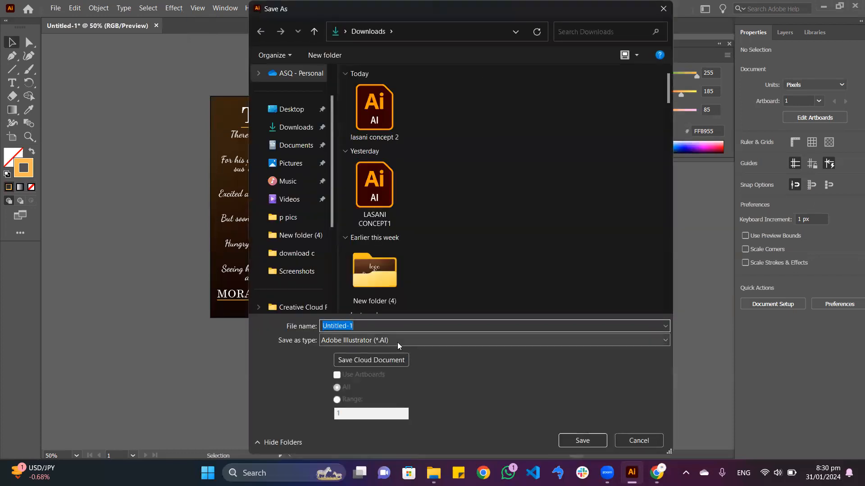
click(397, 343)
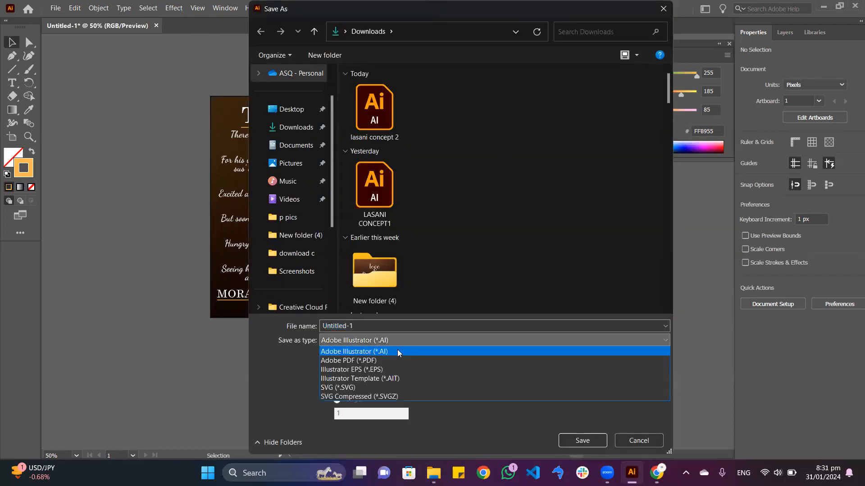
click(370, 364)
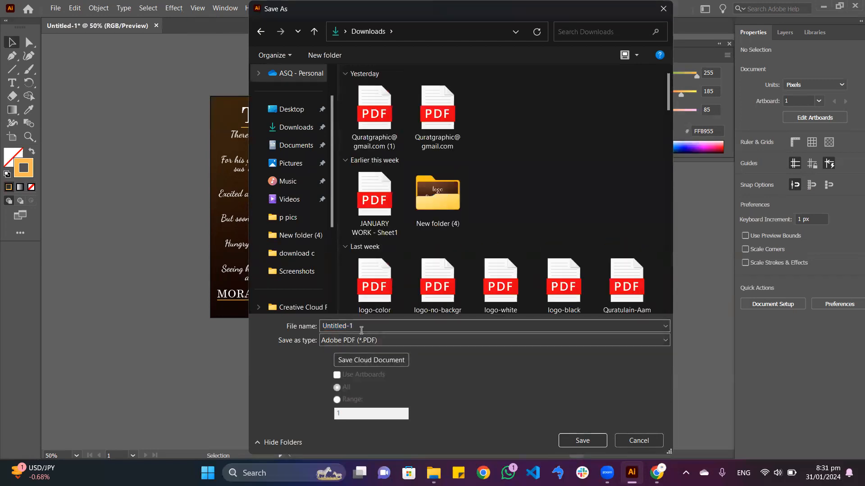
Name the file CLASS 3 and save the PDF
double_click(359, 329)
click(365, 329)
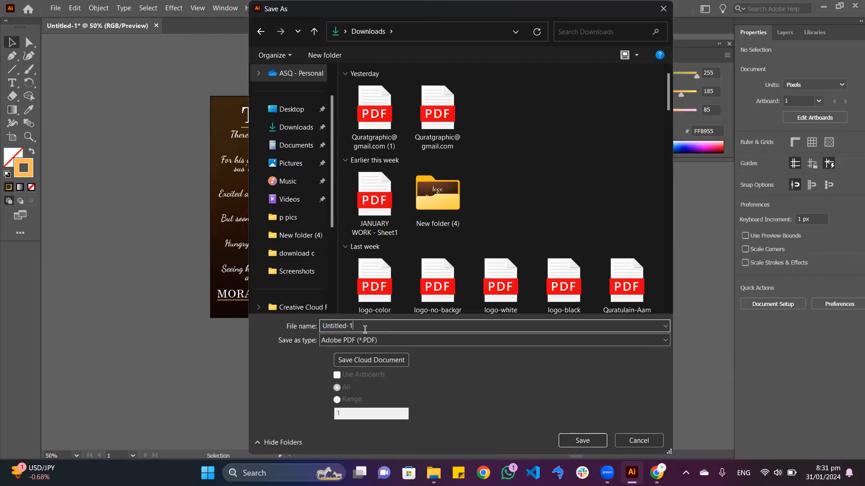
key(ctrl+a)
key(BackSpace)
text(CLASS)
click(575, 436)
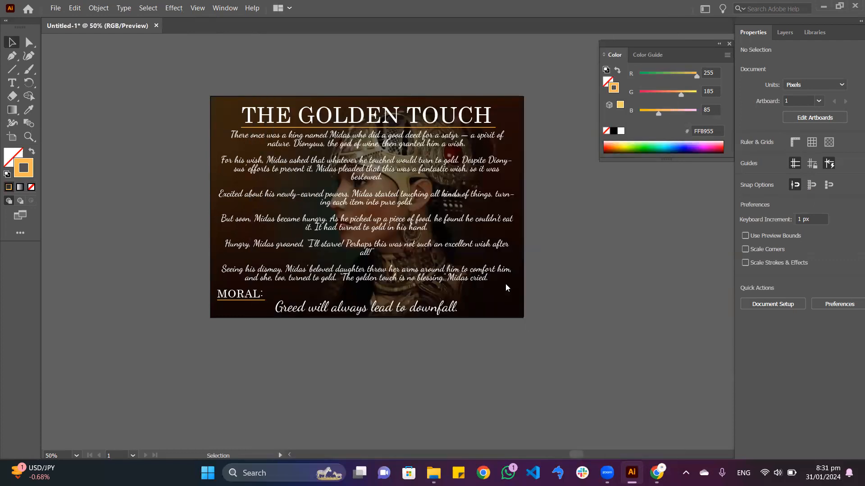
click(535, 380)
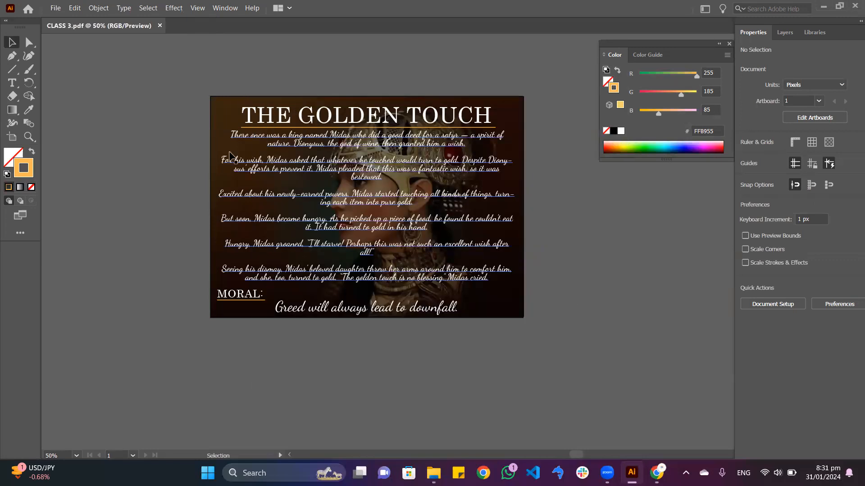
click(518, 143)
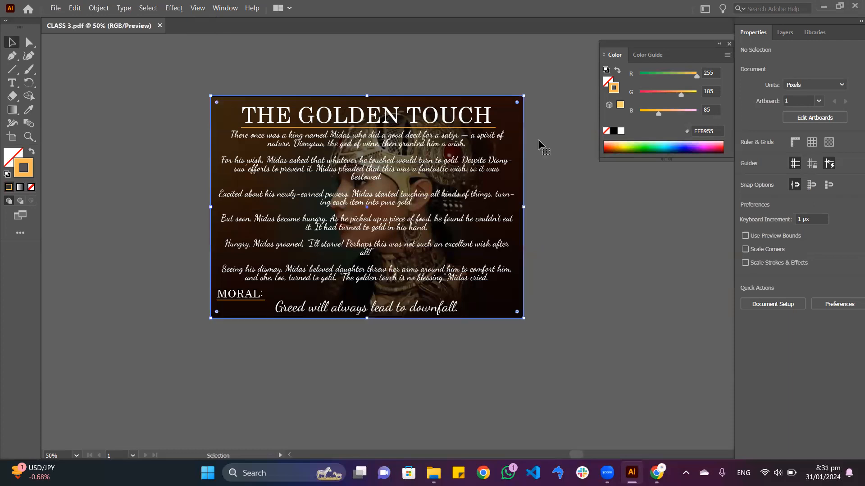
click(577, 208)
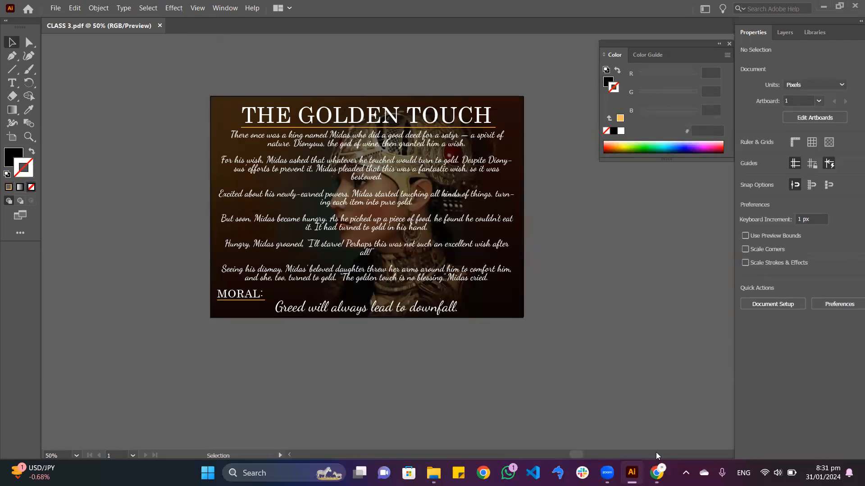
Switch to Chrome to look back through the earlier moral stories up to the boy and the wolf, and return to Illustrator
click(656, 472)
scroll(324, 243, up, 1)
scroll(324, 242, up, 20)
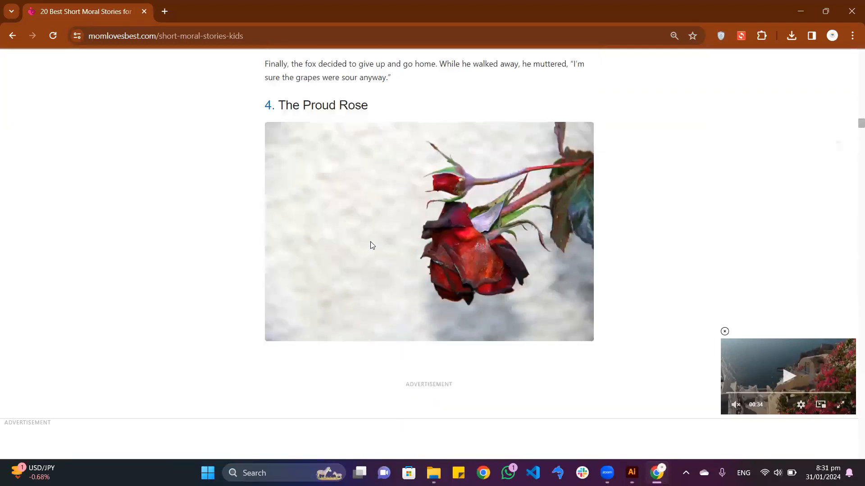
scroll(371, 245, up, 20)
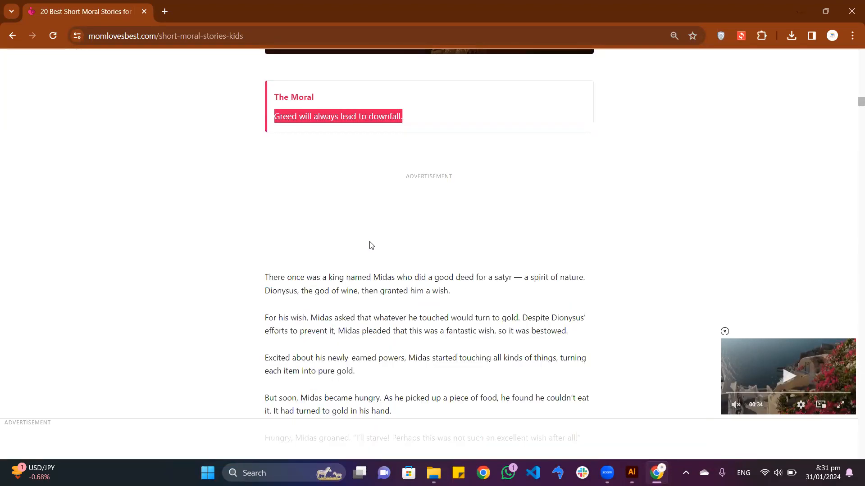
scroll(368, 245, up, 15)
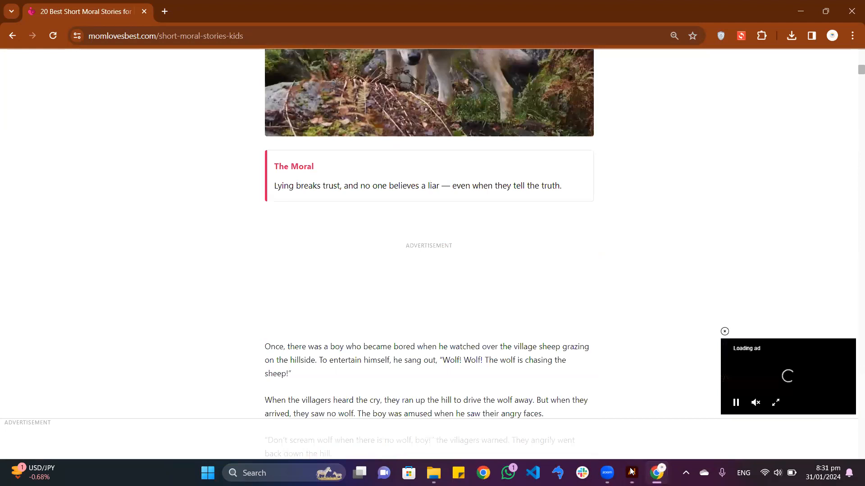
click(631, 472)
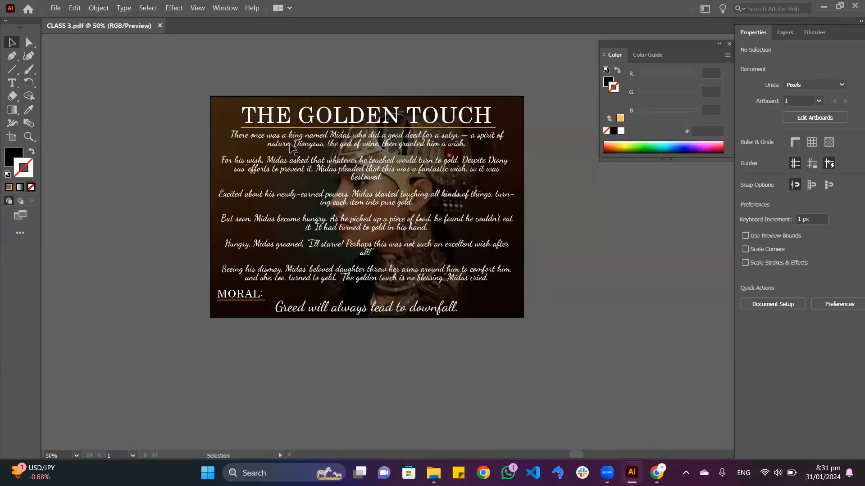
Examine the saved CLASS 3 poster at 100% and as a whole at 66.67%
click(53, 10)
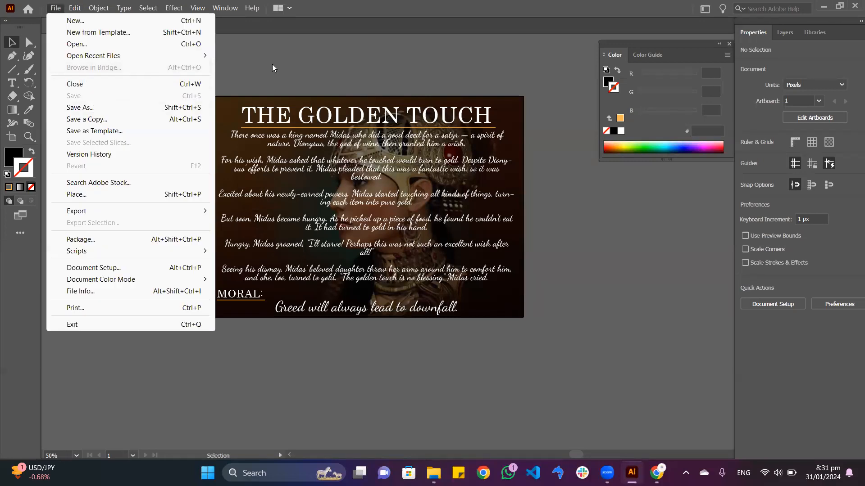
click(304, 107)
key(ctrl+1)
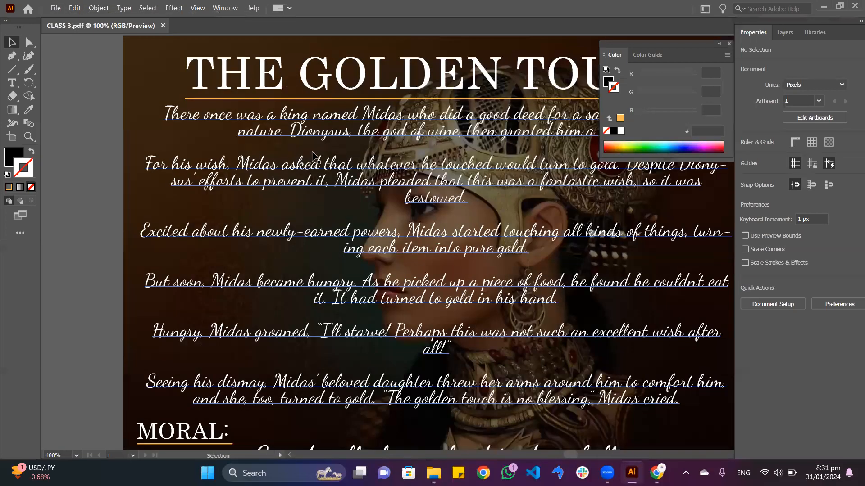
key(ctrl+minus)
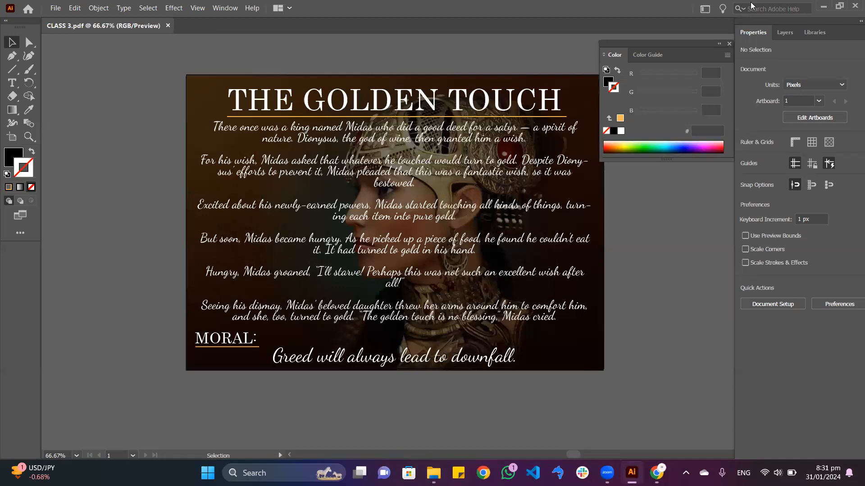